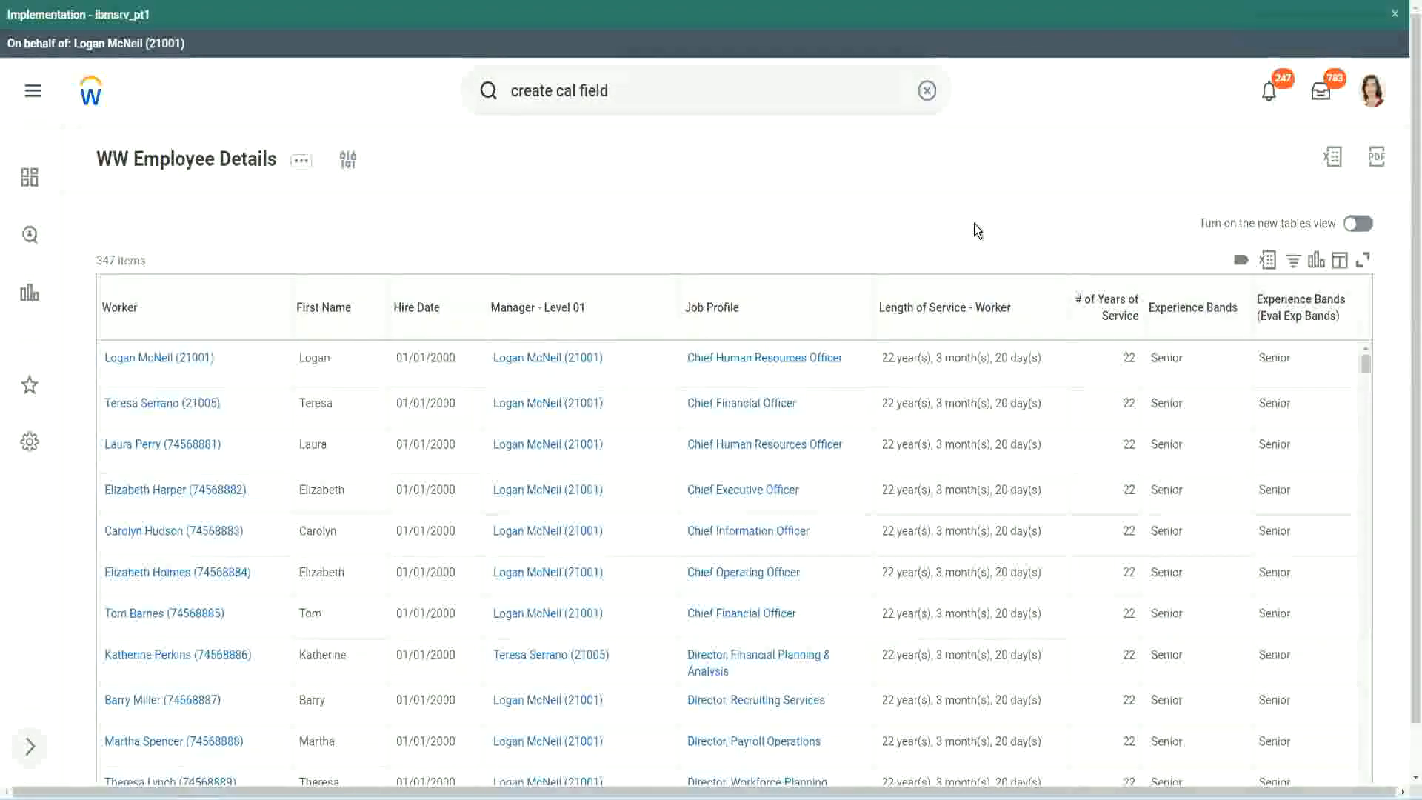
# - Copy the name of the Evaluate Expression calculated field that derives experience bands from years of service
pyautogui.click(1233, 351)
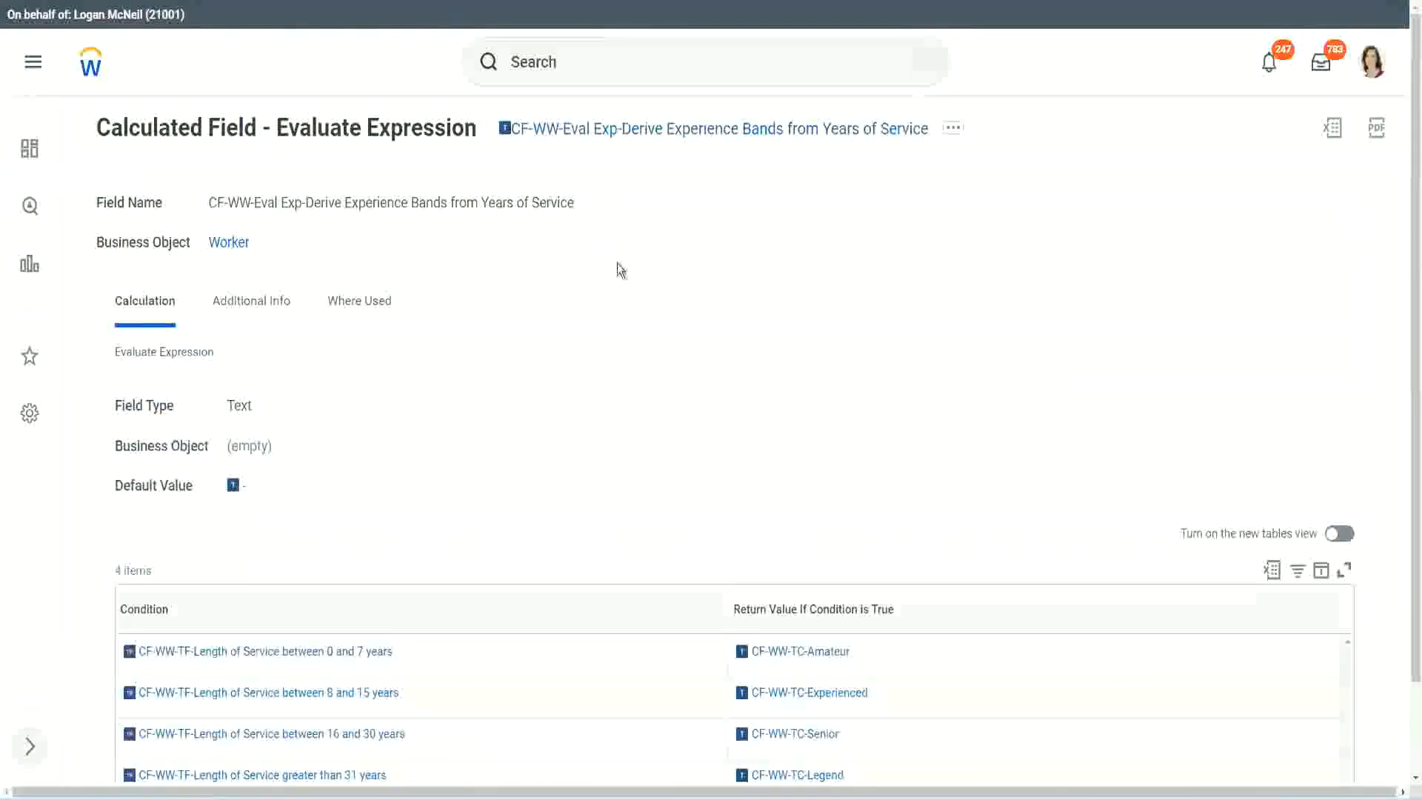
pyautogui.rightClick(617, 143)
pyautogui.click(667, 219)
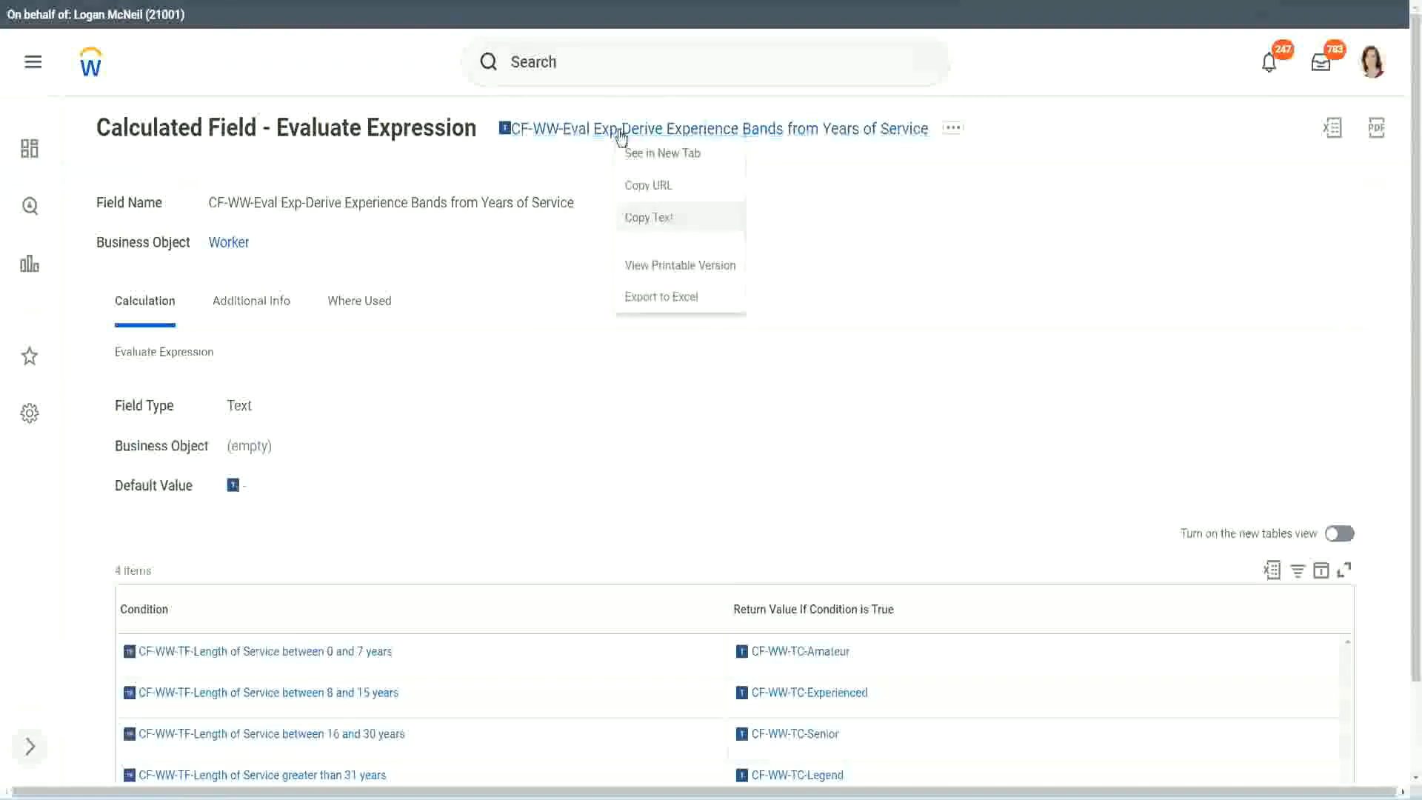
# - Find the Create Calculated Field task by searching for "create calc field" and open it
pyautogui.click(596, 67)
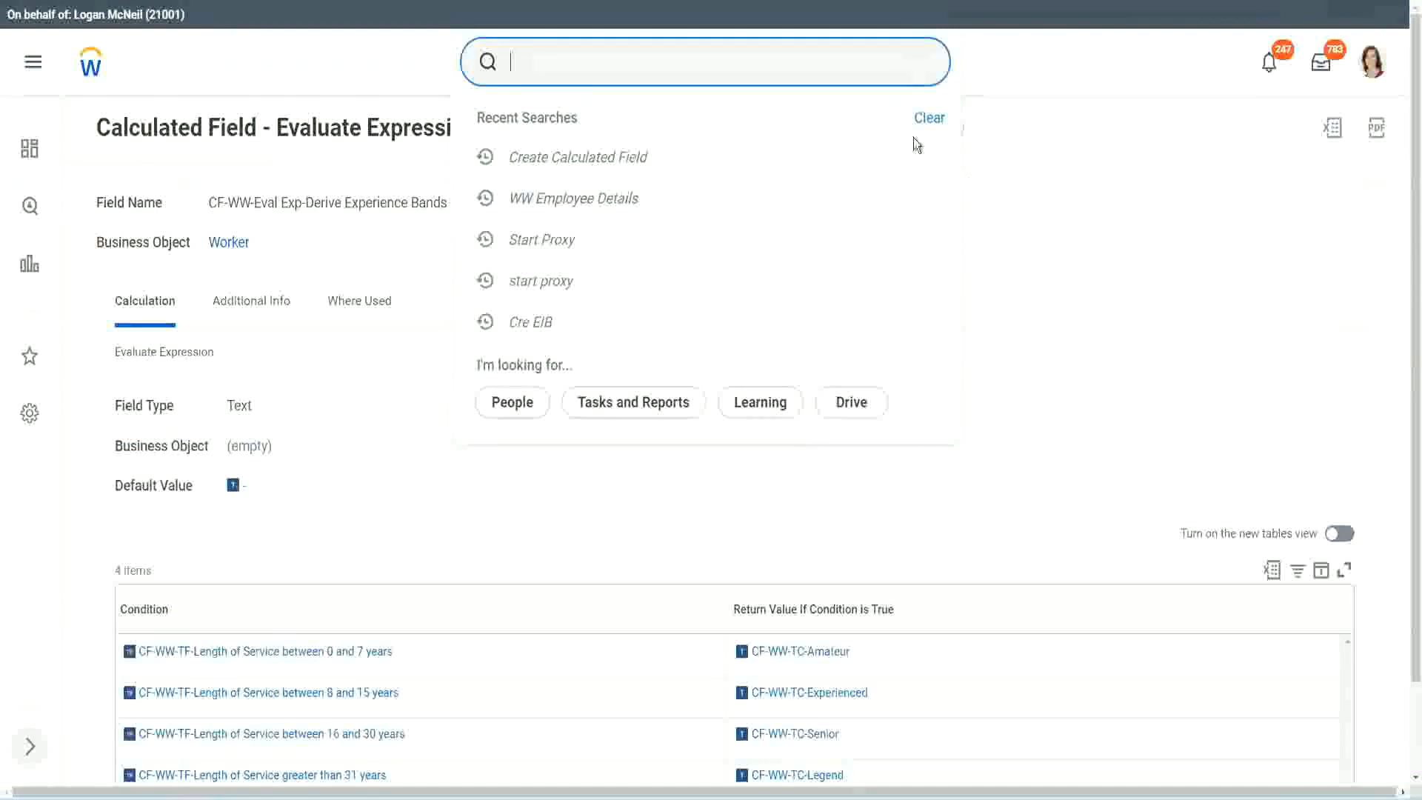
pyautogui.click(982, 151)
pyautogui.click(563, 56)
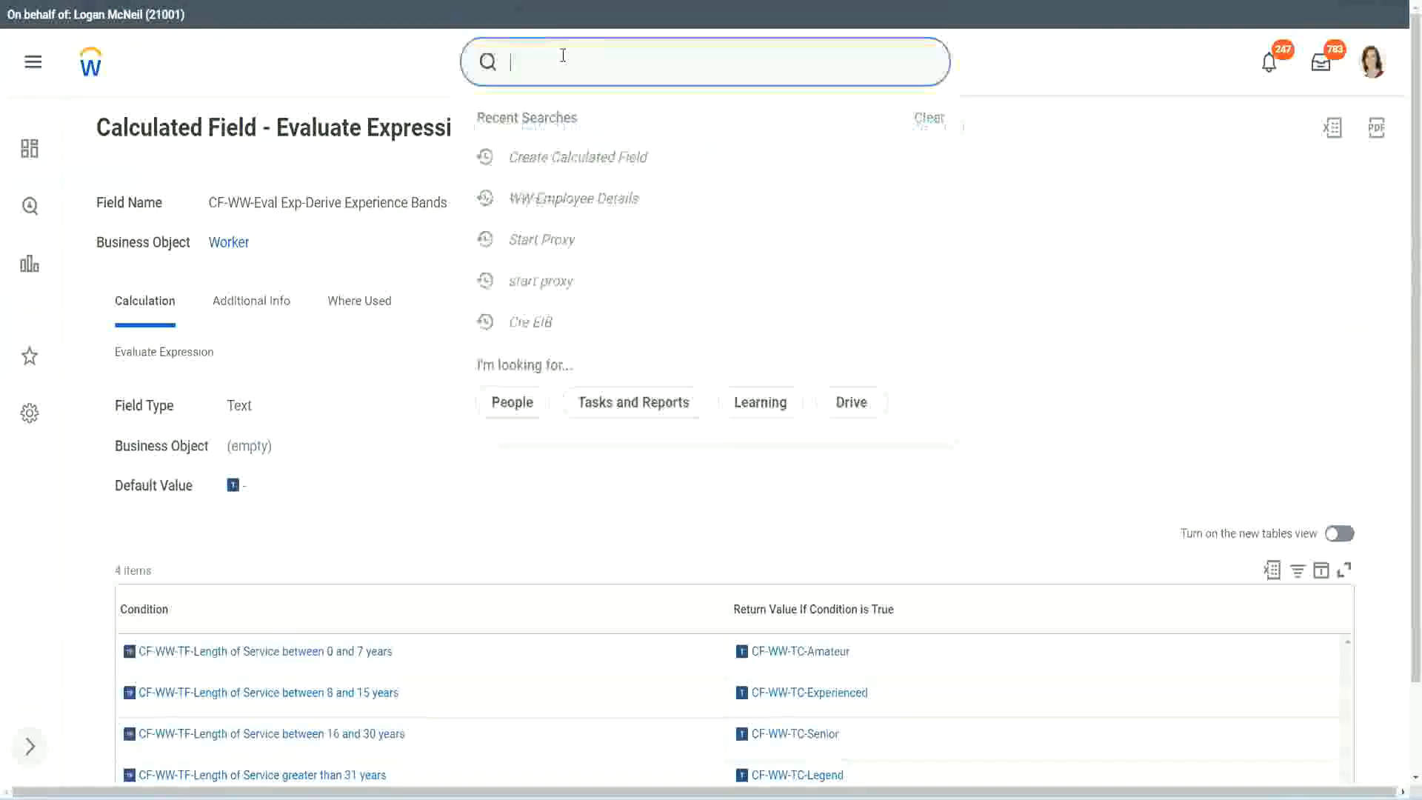
pyautogui.write('create calc')
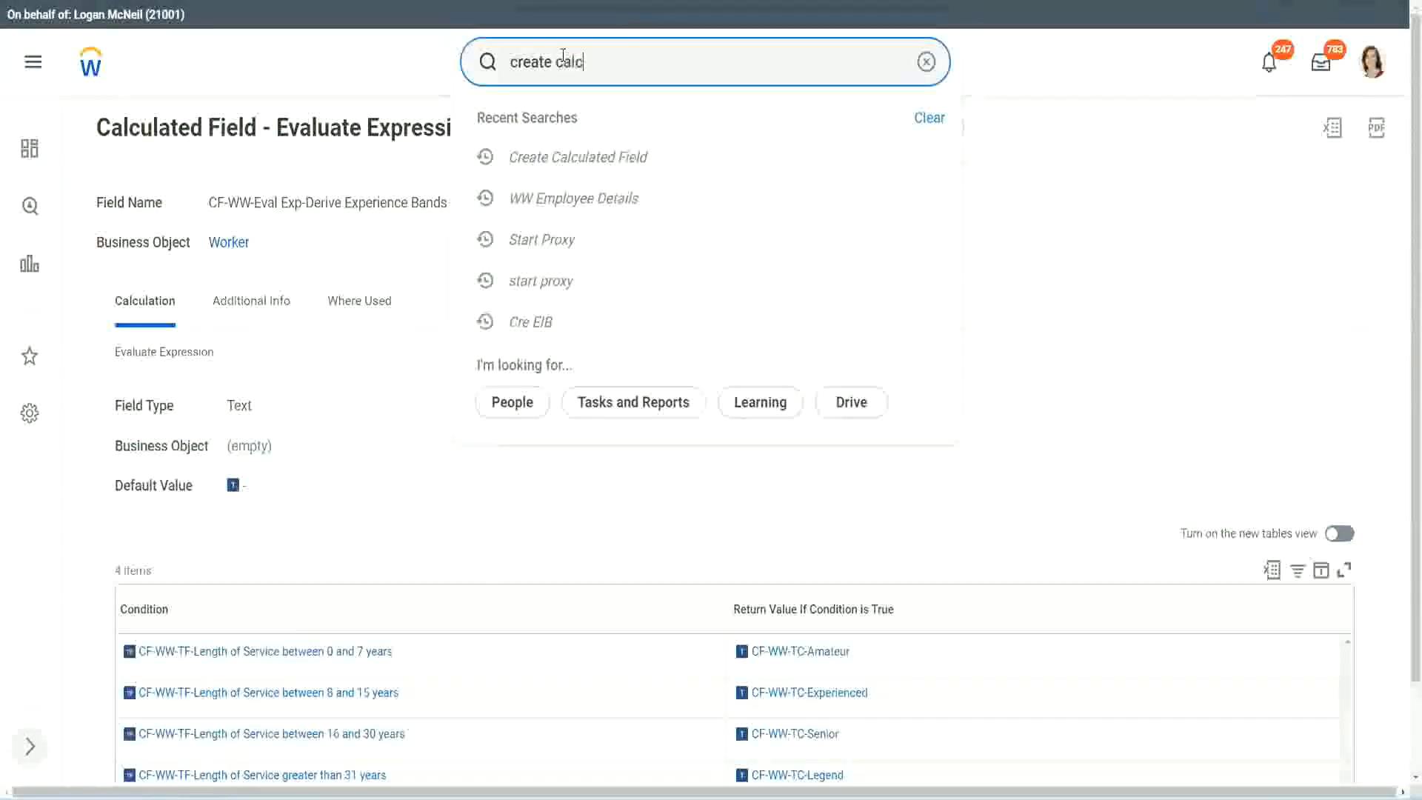
pyautogui.write(' field')
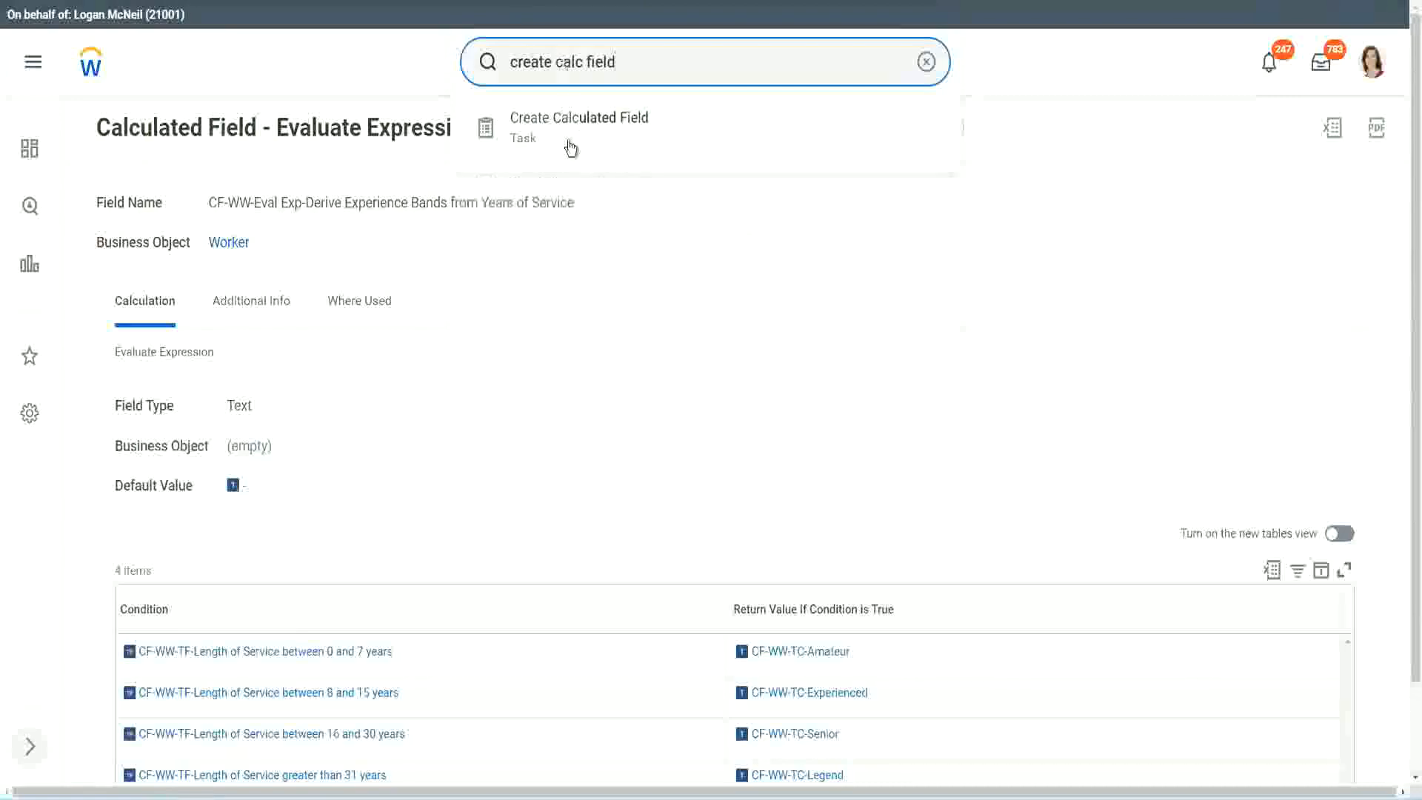
pyautogui.click(585, 135)
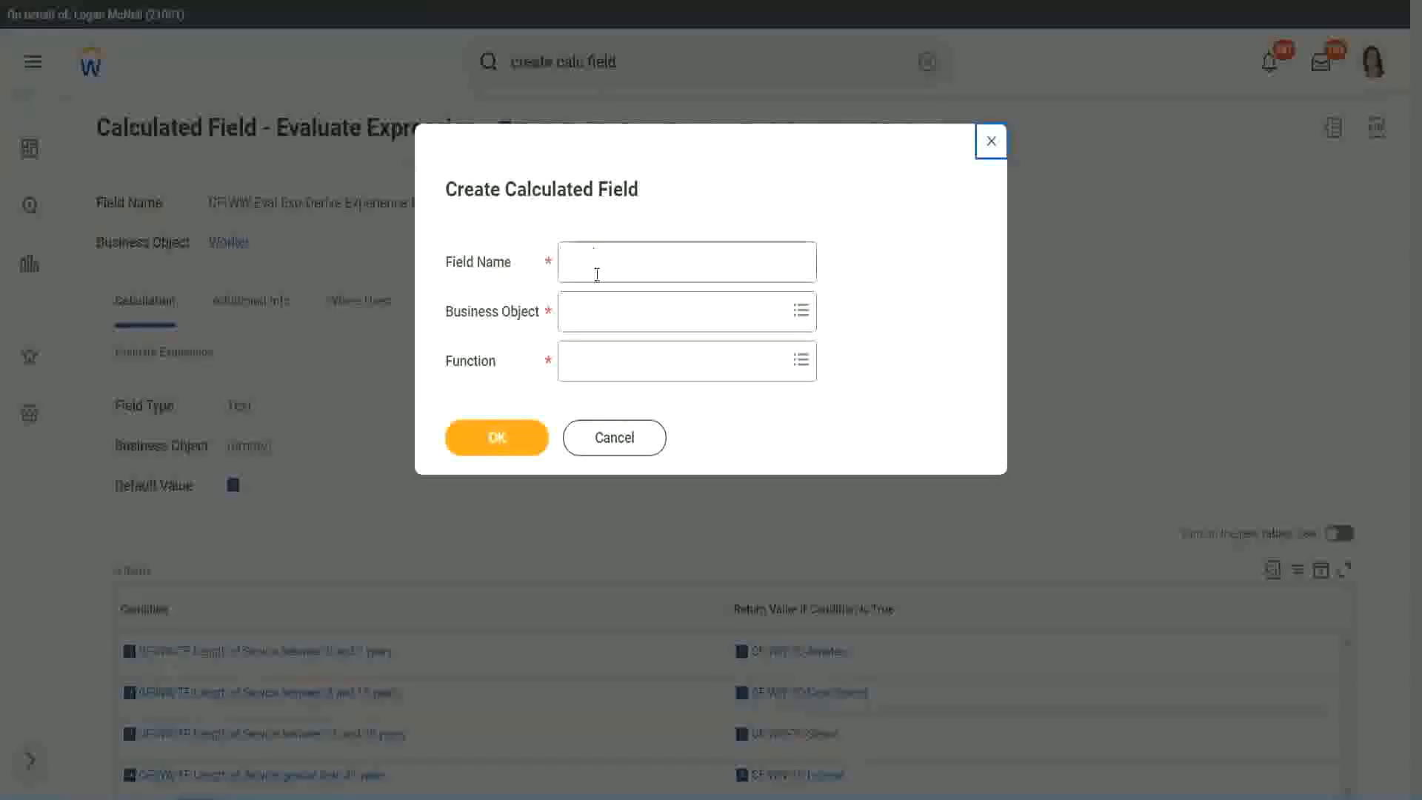
# - Name the new calculated field "CF-WW-LRB-Identify Experience Bands from years of Service"
pyautogui.click(598, 264)
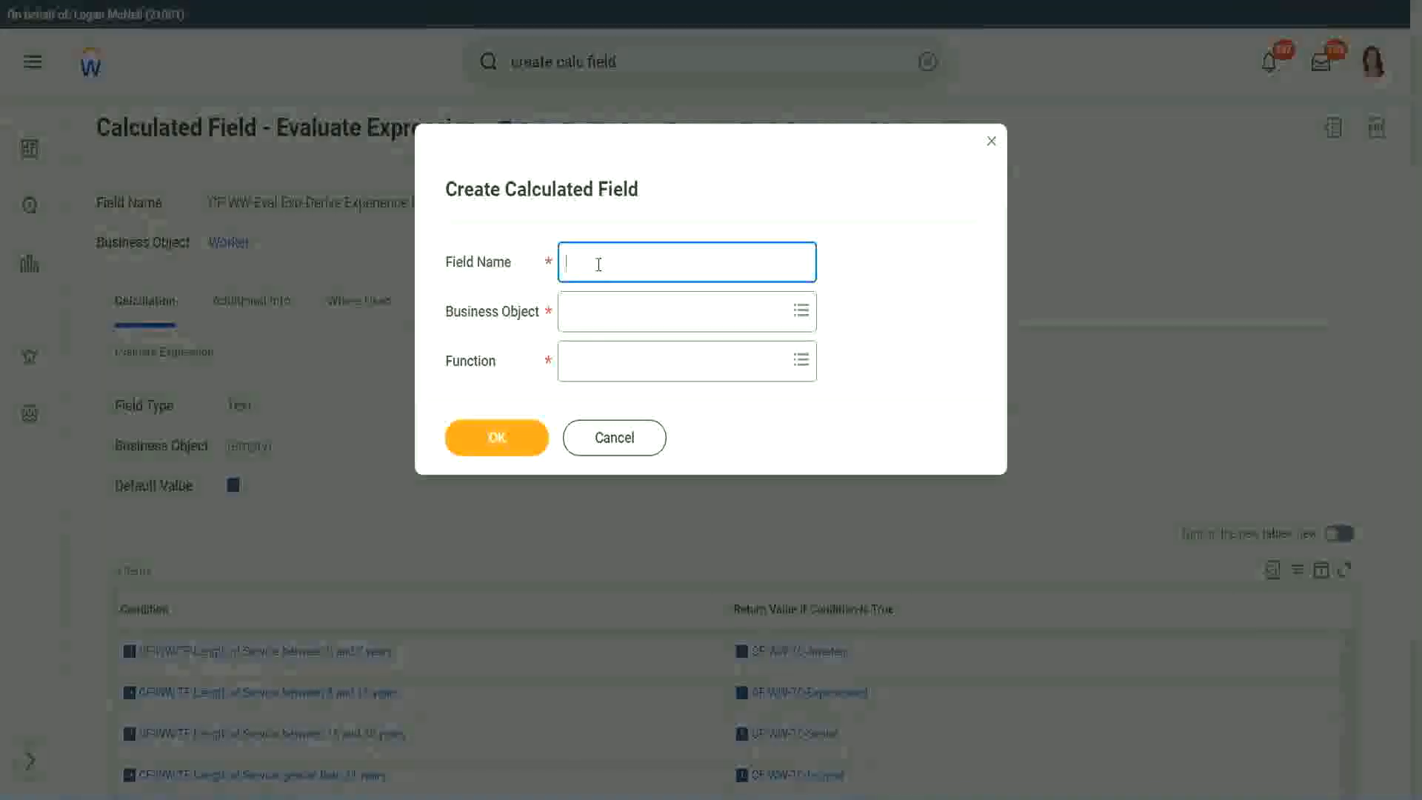
pyautogui.write('CF')
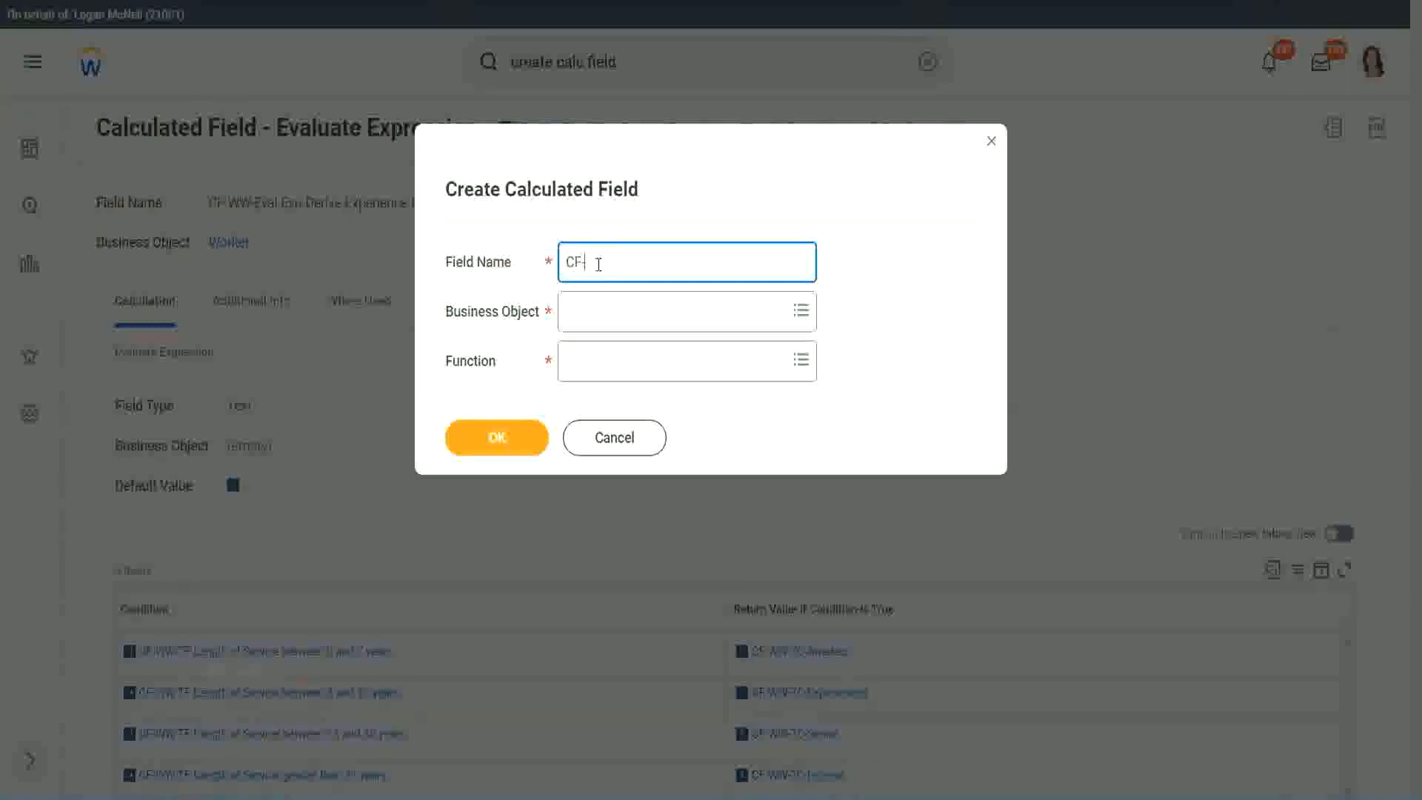
pyautogui.write('-WW-LRB-Identify Exe')
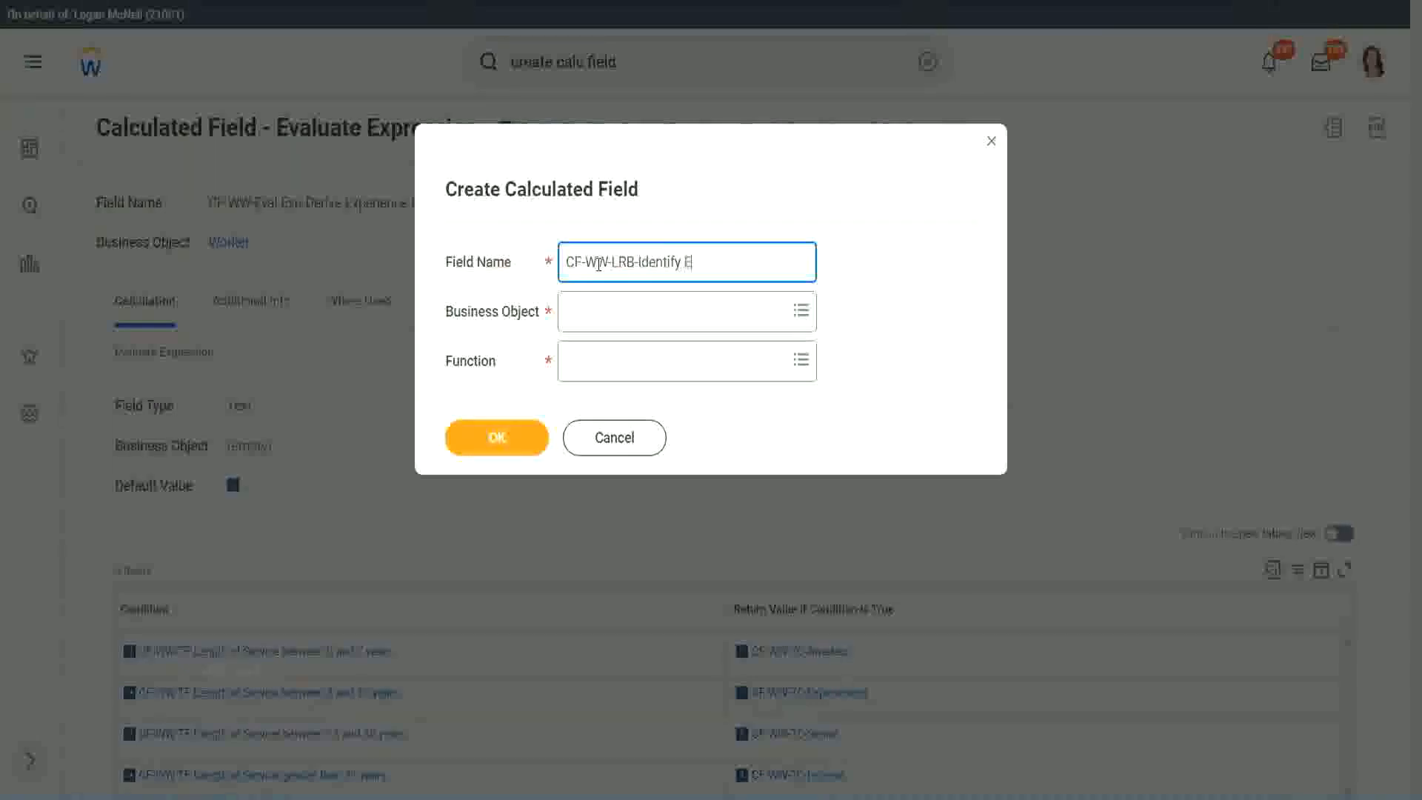
pyautogui.press('BackSpace')
pyautogui.write('perienec')
pyautogui.press('BackSpace')
pyautogui.press('BackSpace')
pyautogui.write('ce Bands from years of Service')
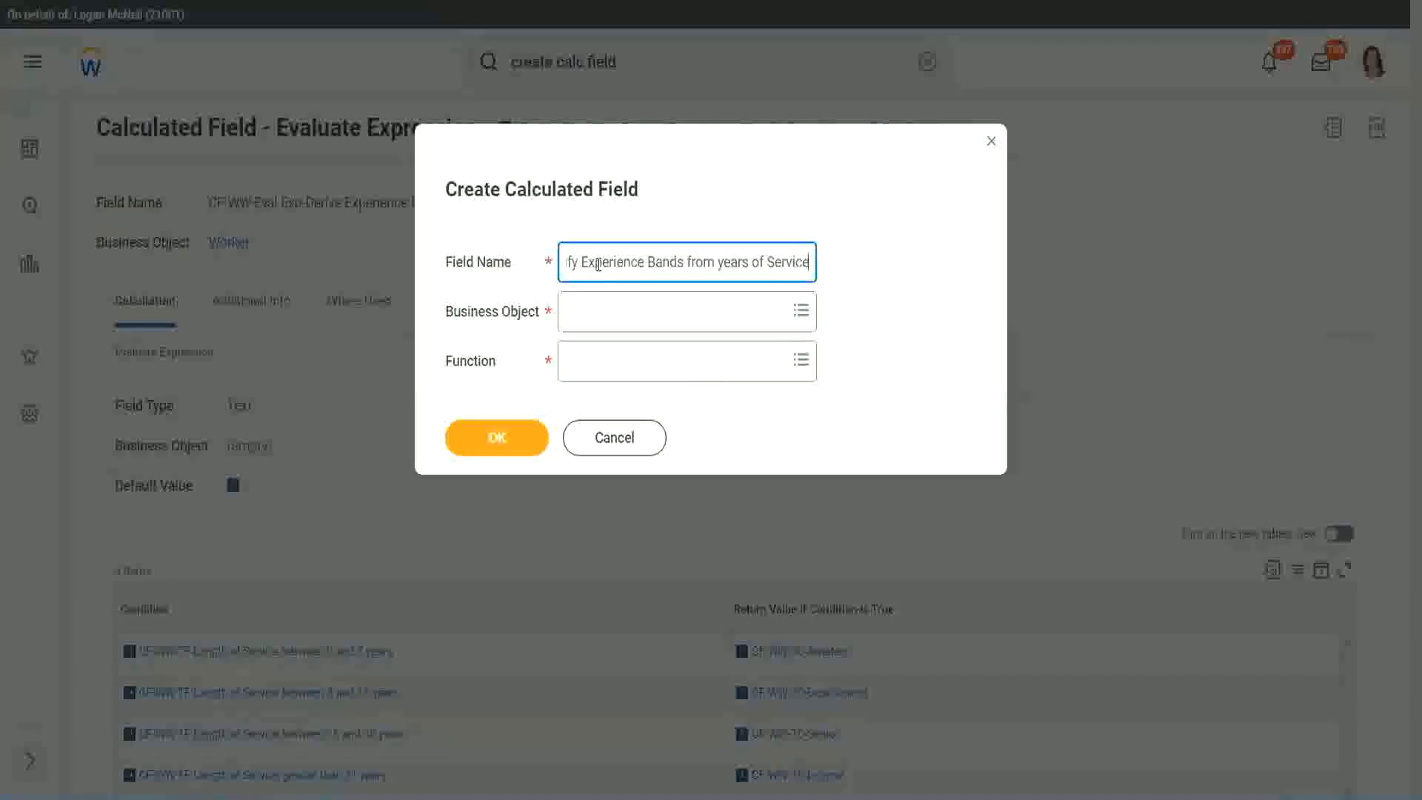
pyautogui.press('Tab')
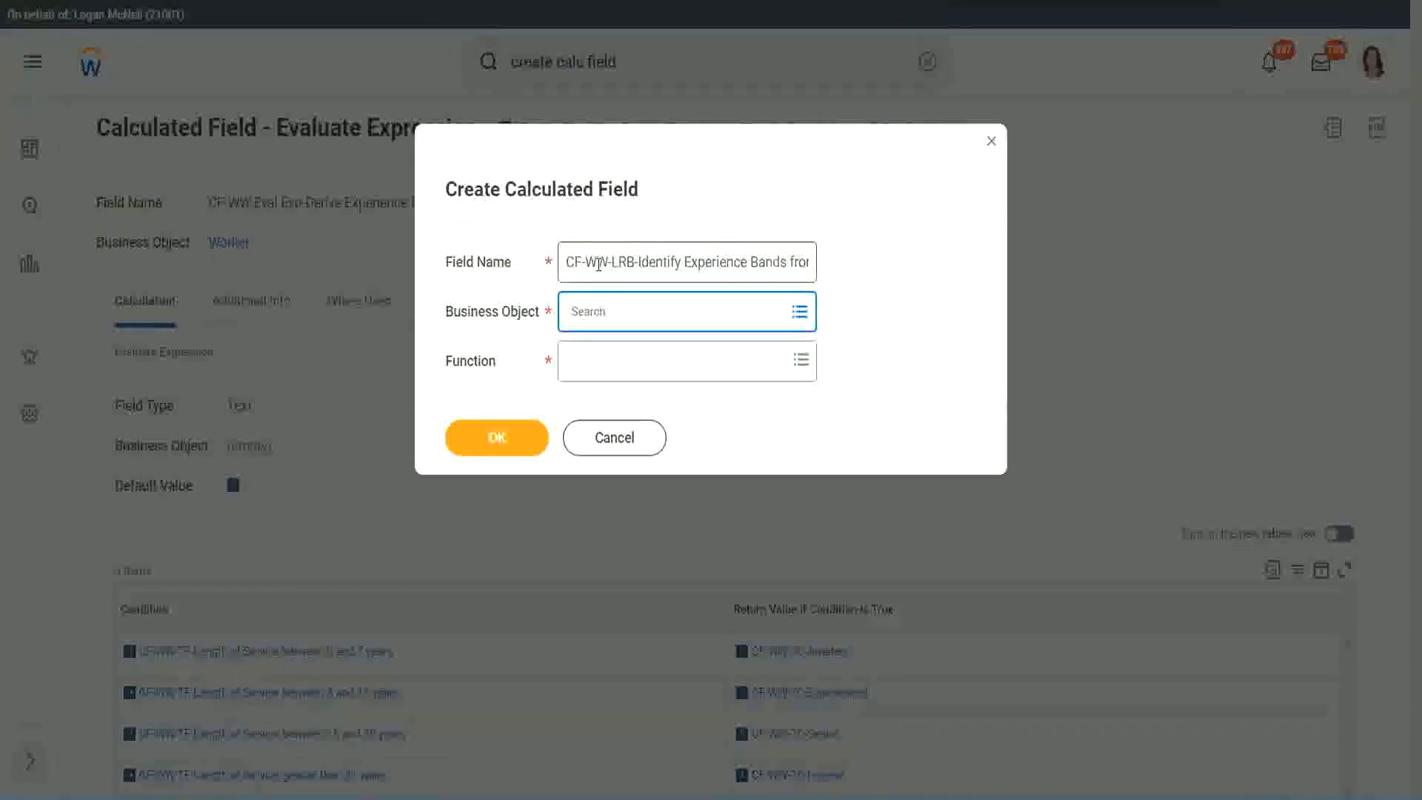
# - Set the business object to Worker and the function to Lookup Range Band, and continue to the field's definition
pyautogui.write('worker')
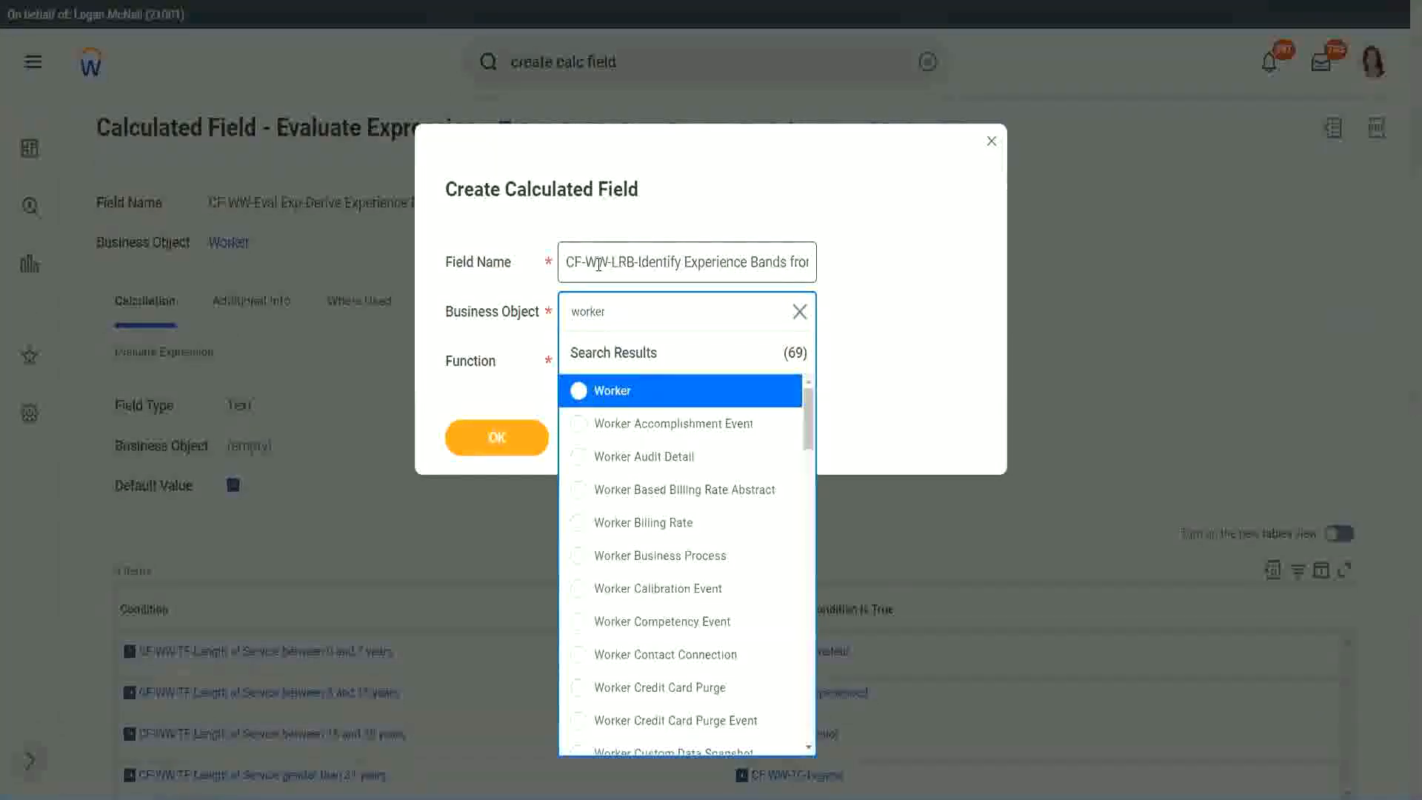
pyautogui.press('Return')
pyautogui.write('lrb')
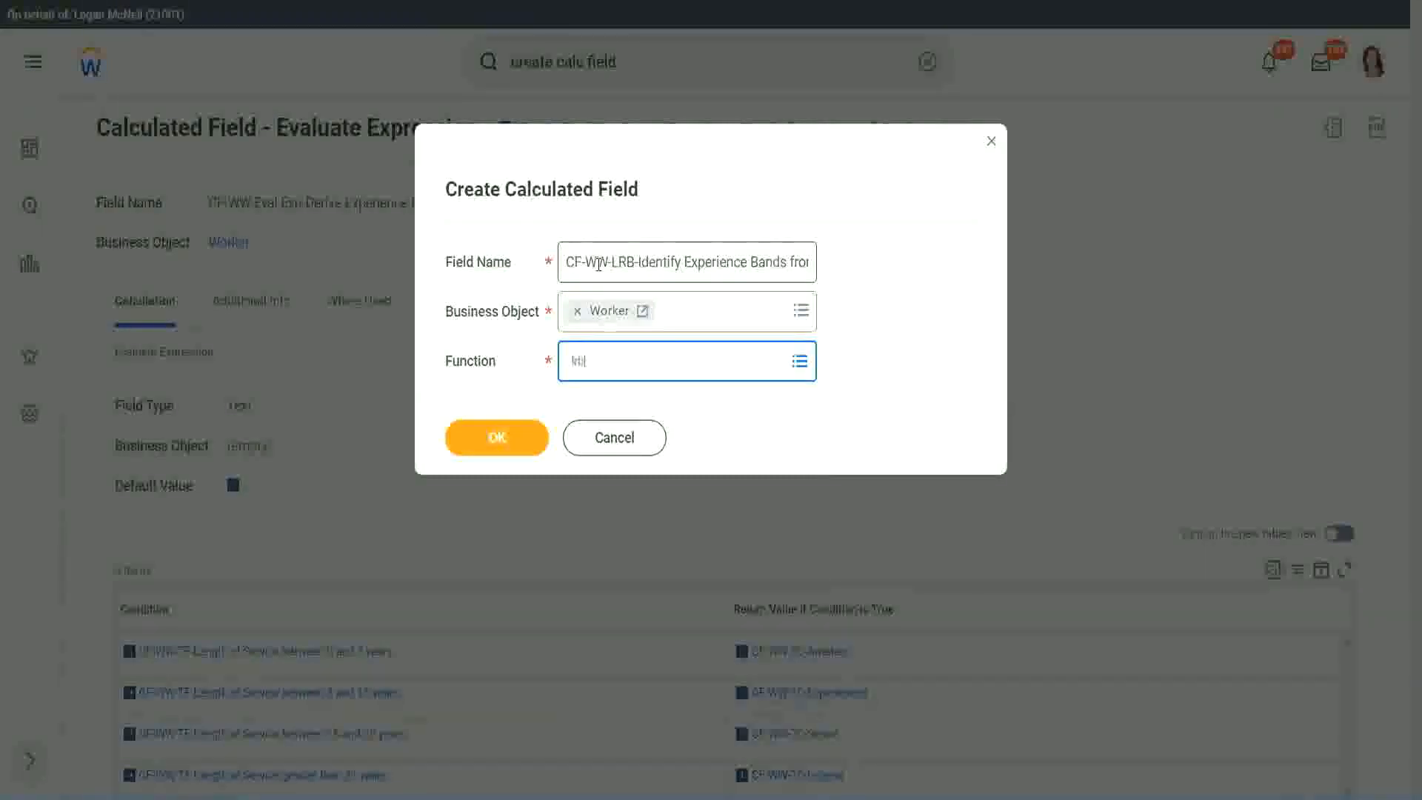
pyautogui.press('Return')
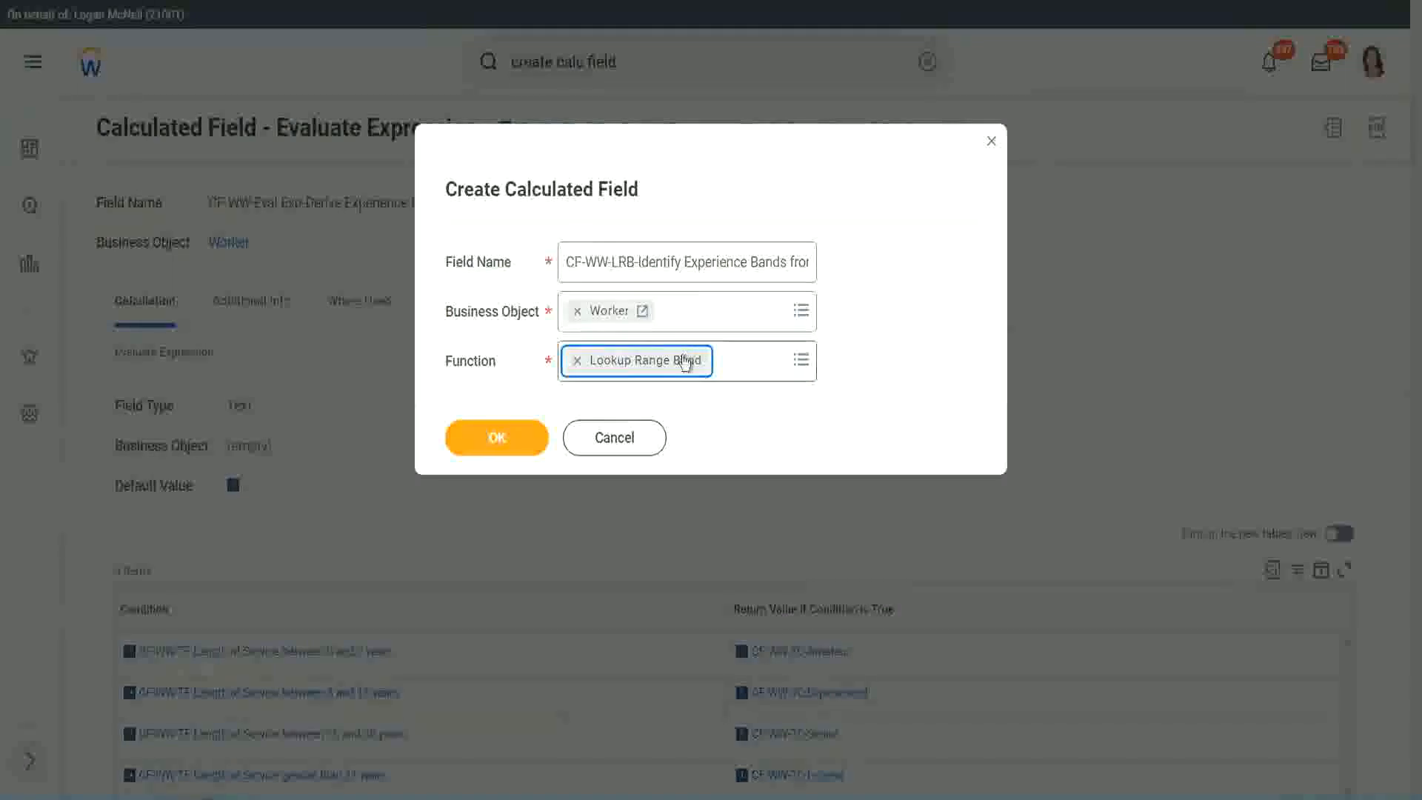
pyautogui.click(512, 438)
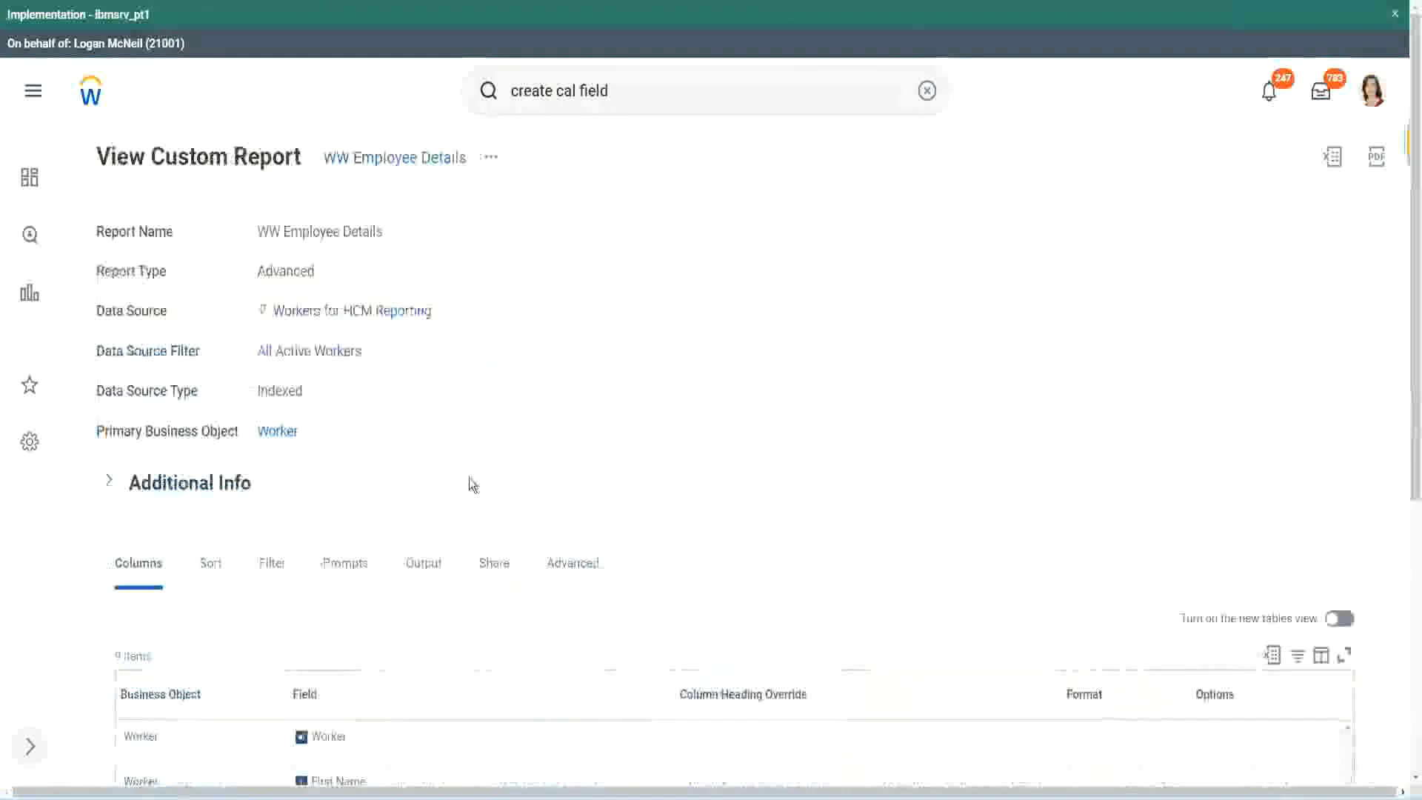
# - Copy the field name "CF-WW-Convert Text To Number-Number of Years from Length of Service" from the WW Employee Details report and use it as the source field
pyautogui.scroll(-6, 477, 481)
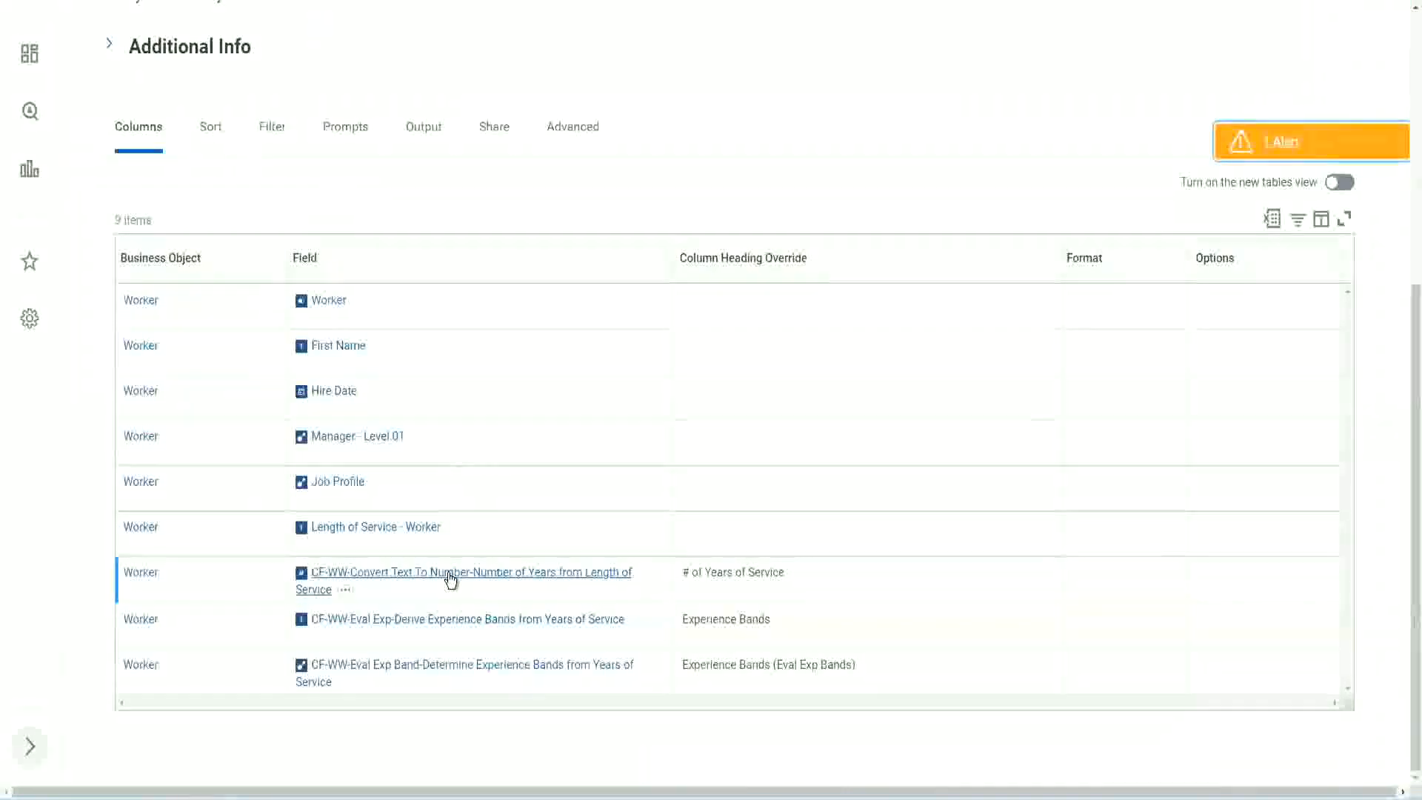
pyautogui.rightClick(449, 583)
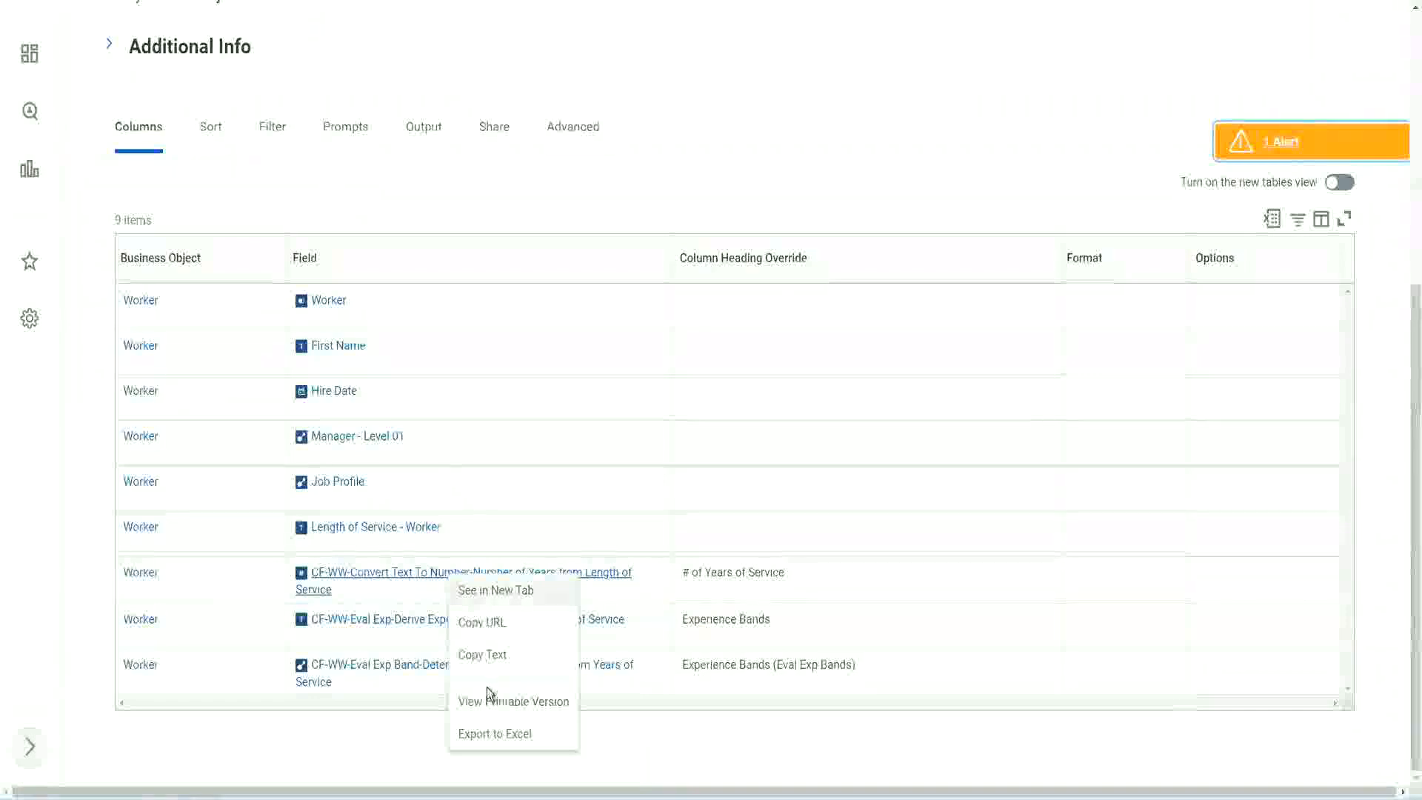
pyautogui.click(487, 661)
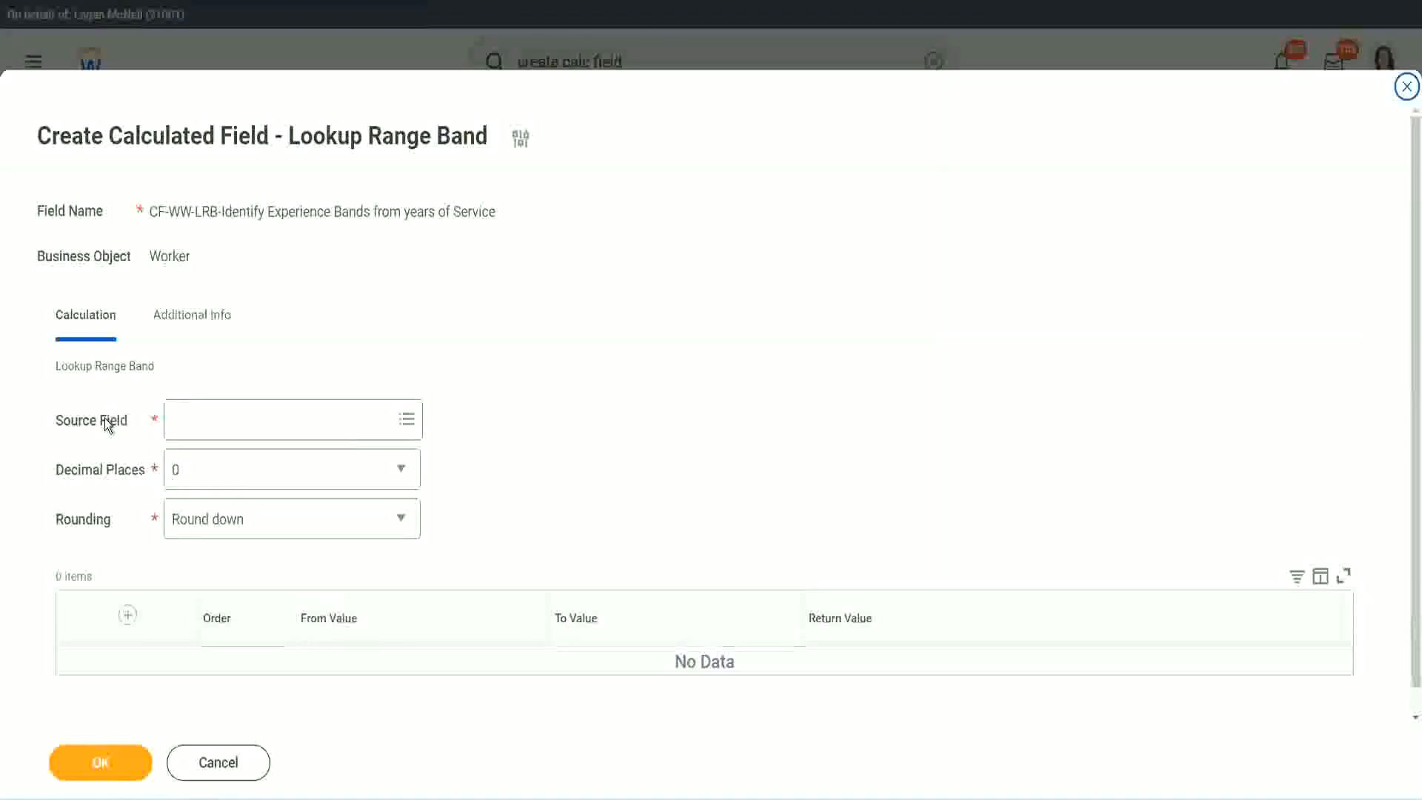
pyautogui.click(222, 421)
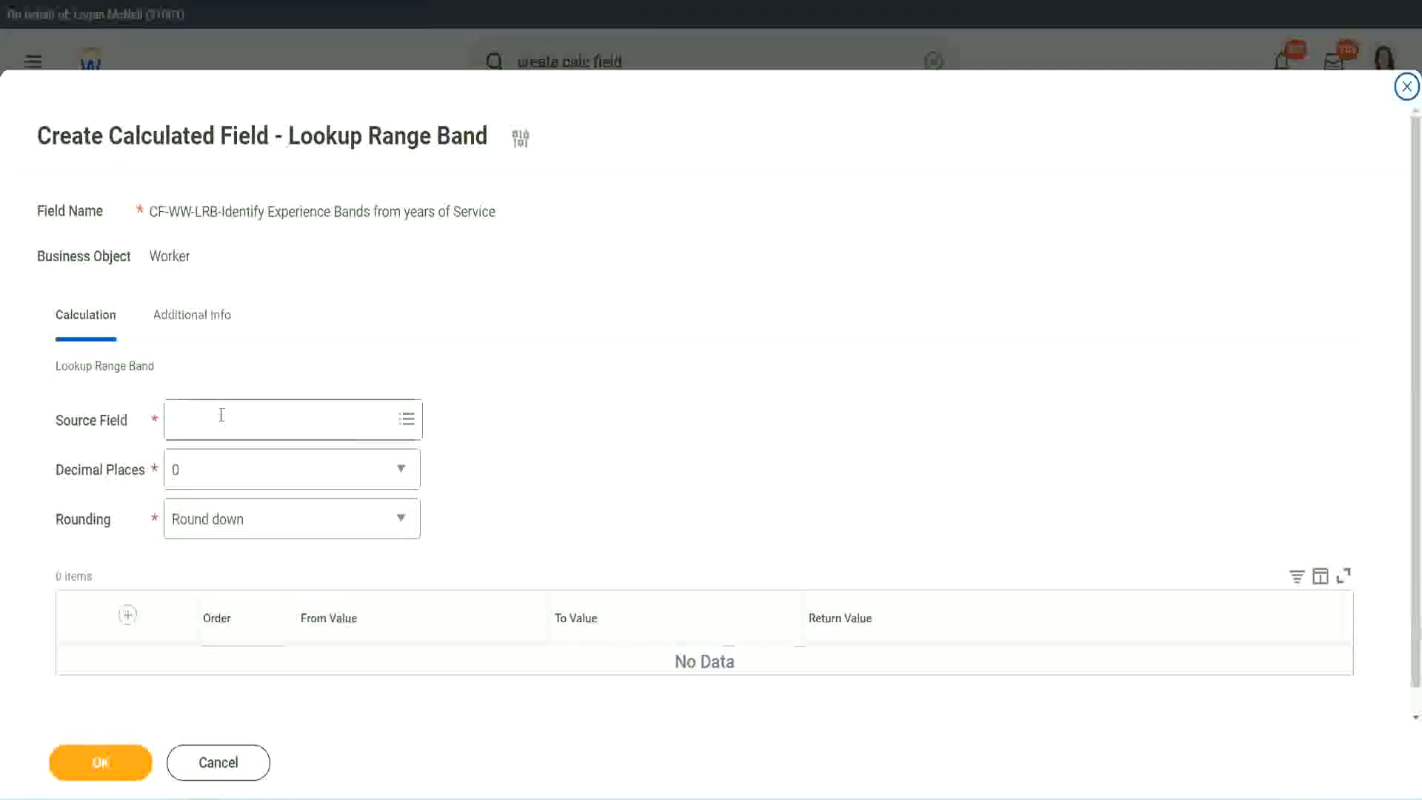
pyautogui.press('Return')
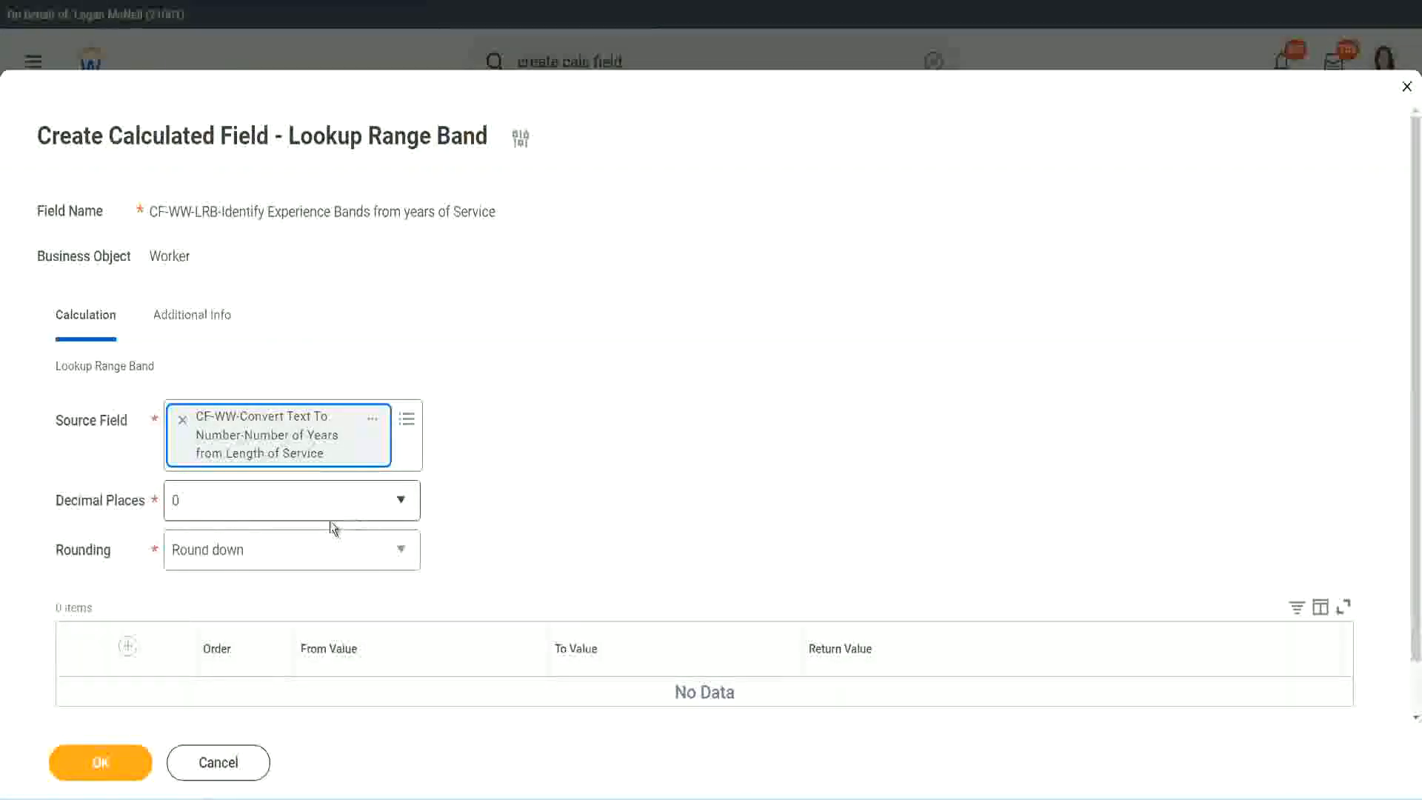
# - Review the decimal places options, keeping 0, and set the rounding to Round
pyautogui.click(277, 508)
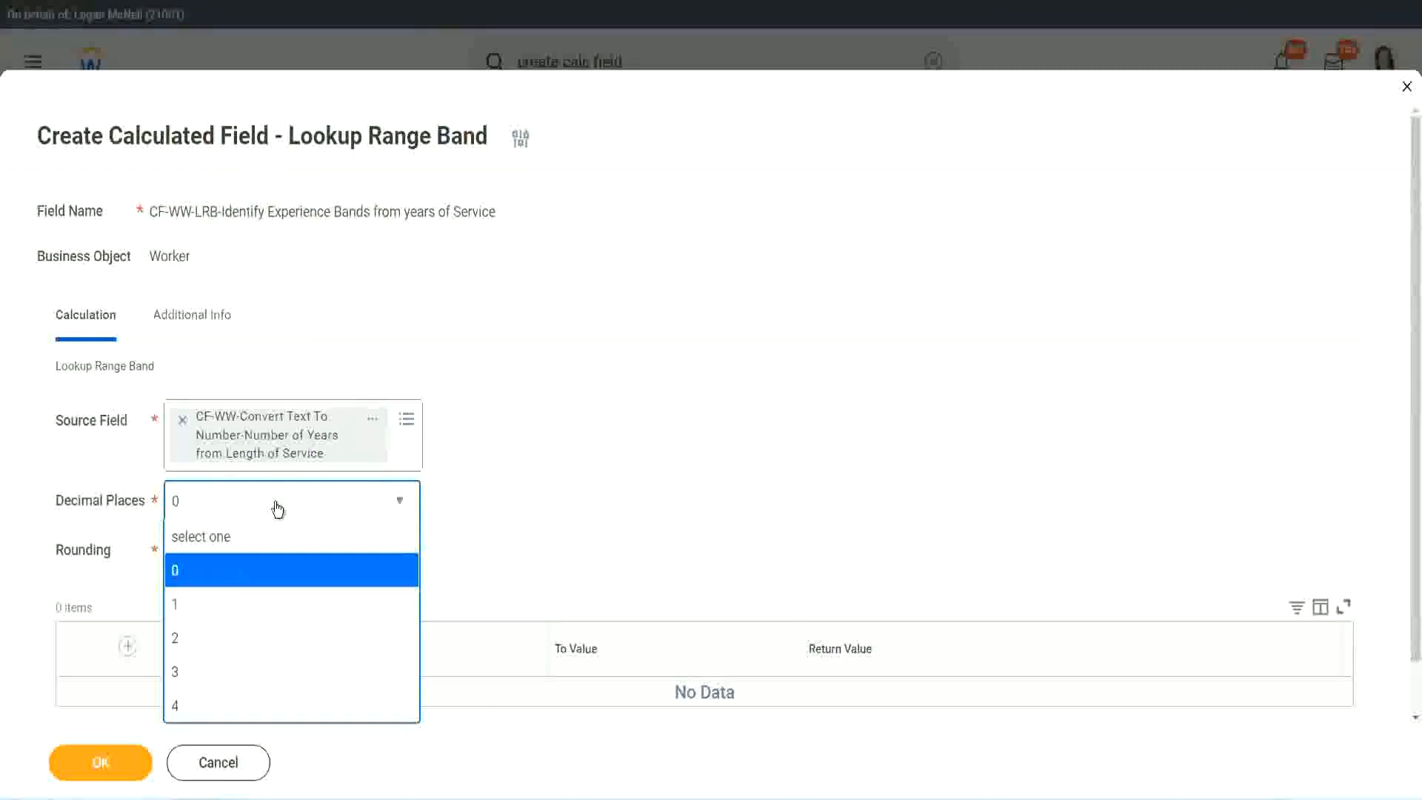
pyautogui.click(554, 486)
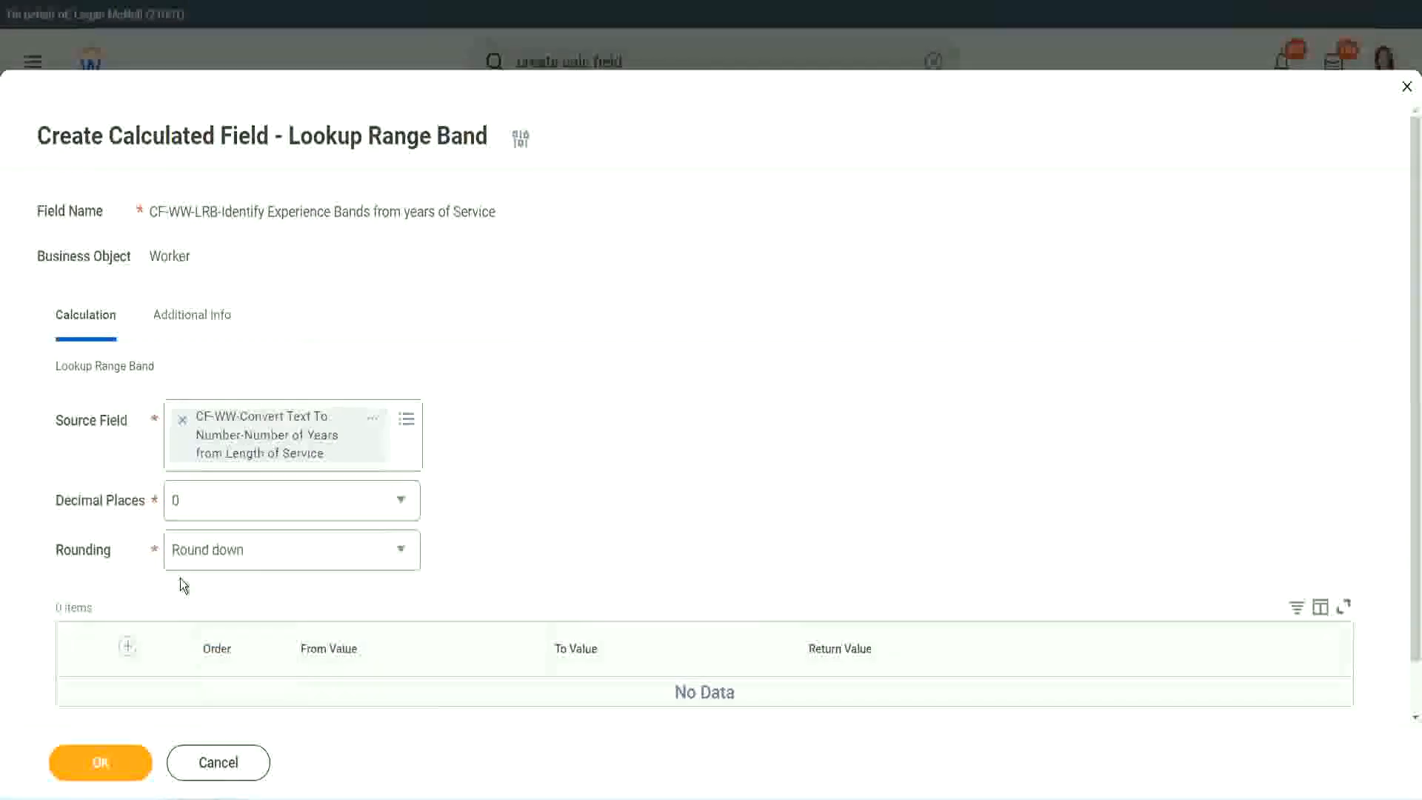
pyautogui.click(228, 553)
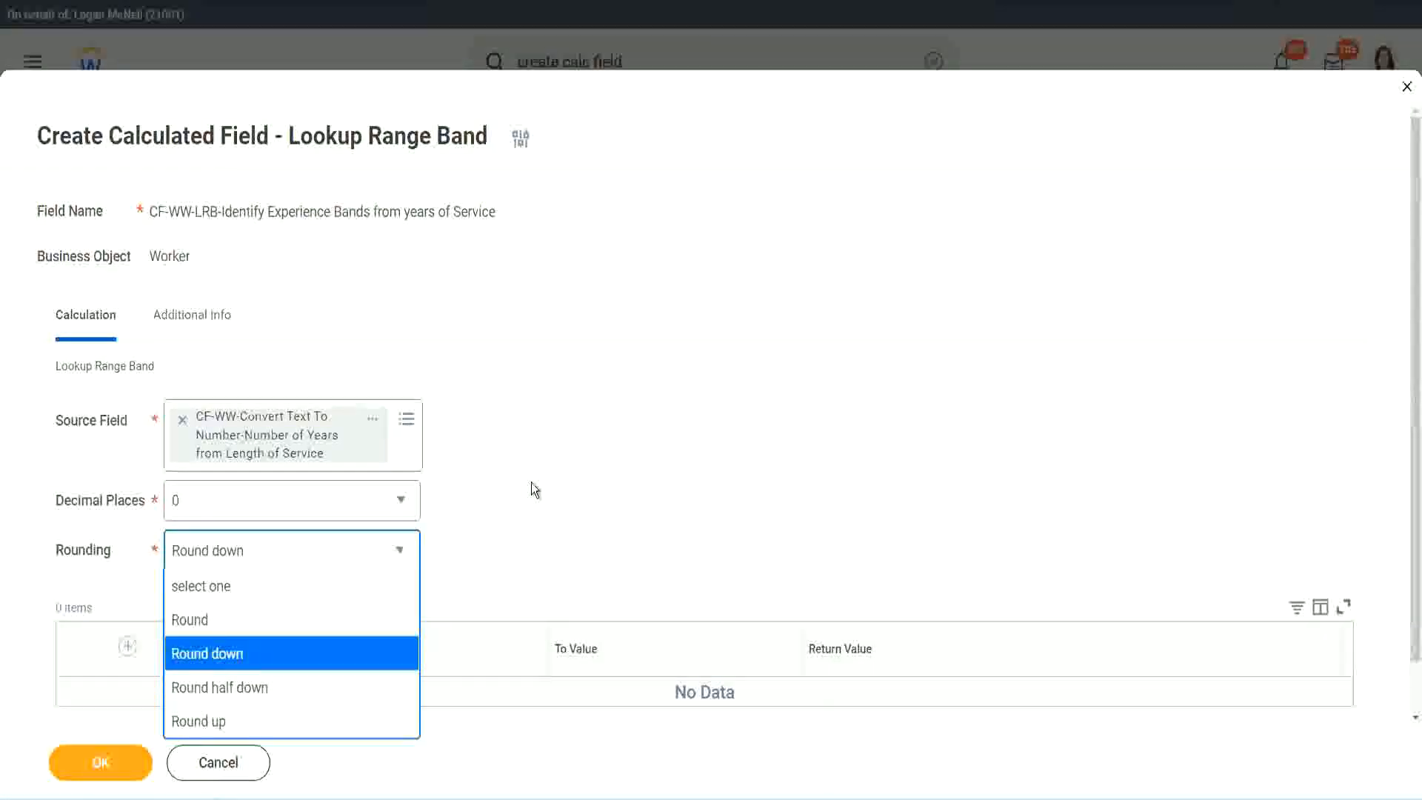
pyautogui.click(499, 546)
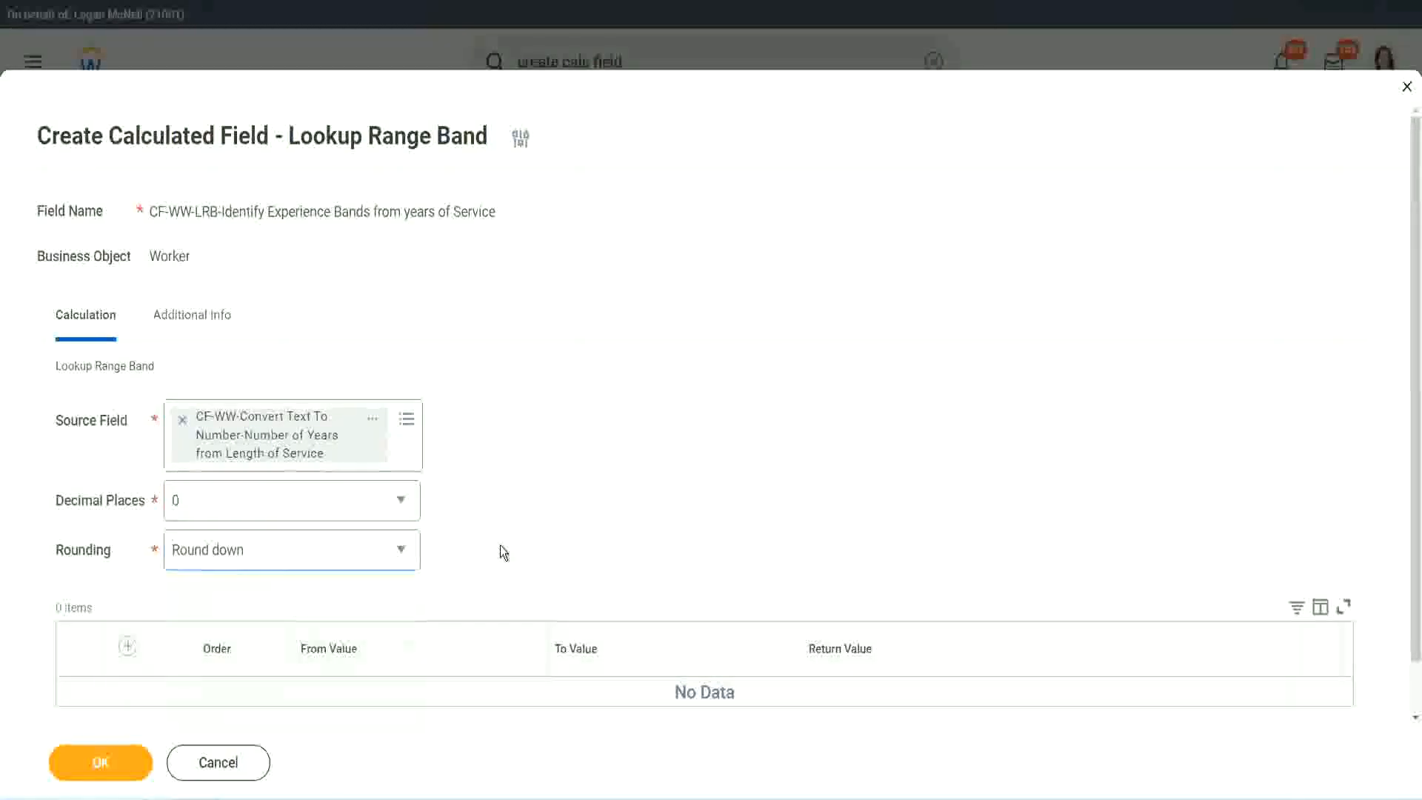
pyautogui.click(238, 548)
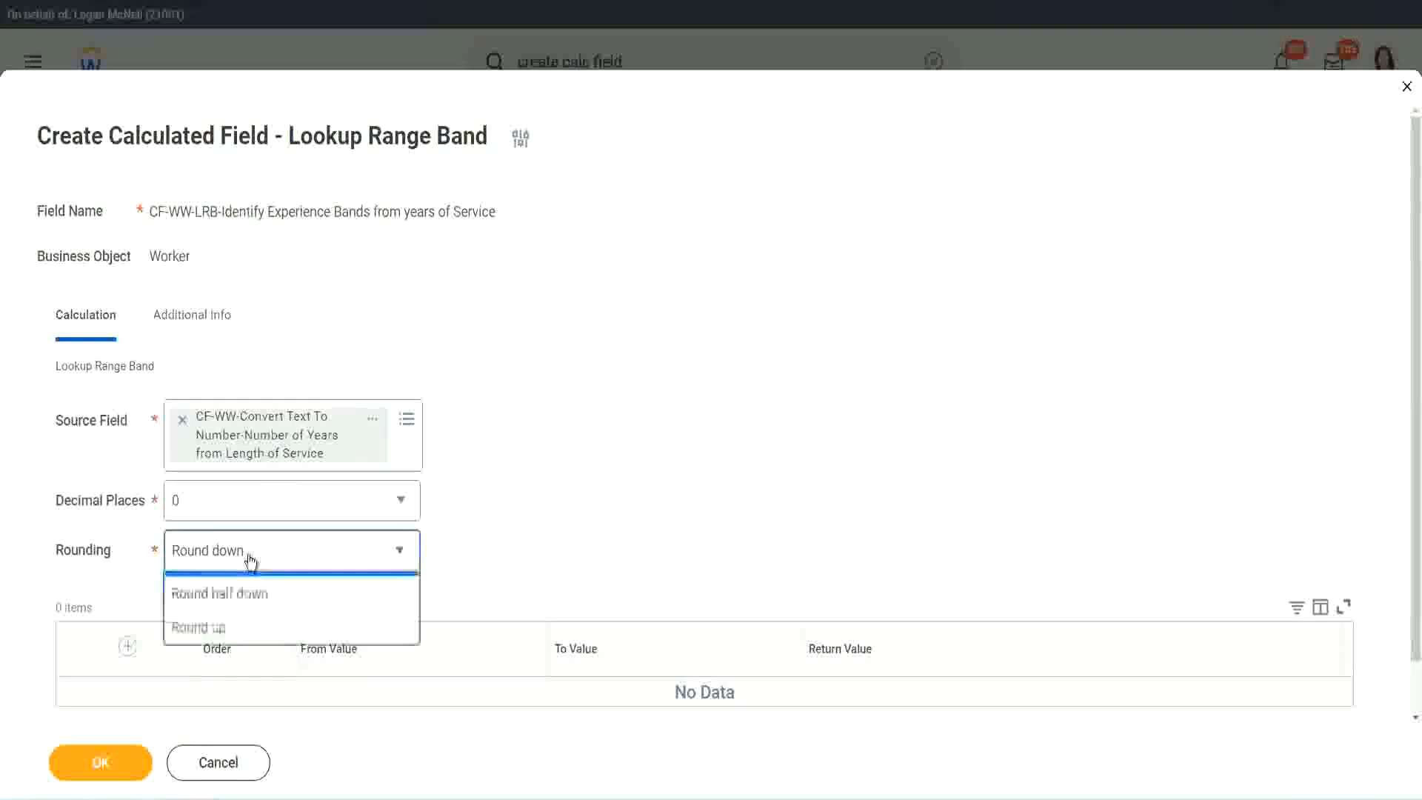
pyautogui.click(239, 622)
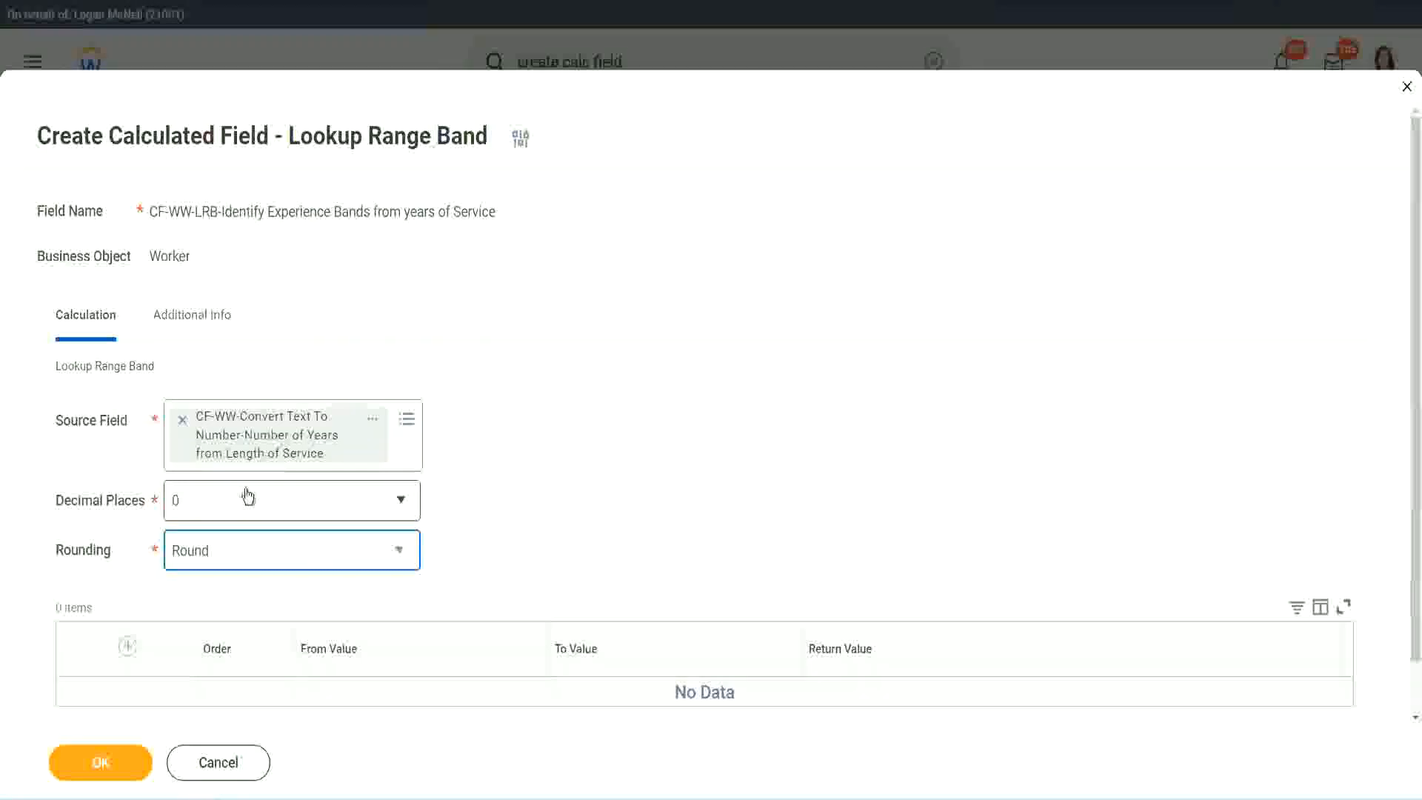
# - Add the first range band from 0 to 7 with the return value "Amateur"
pyautogui.click(130, 647)
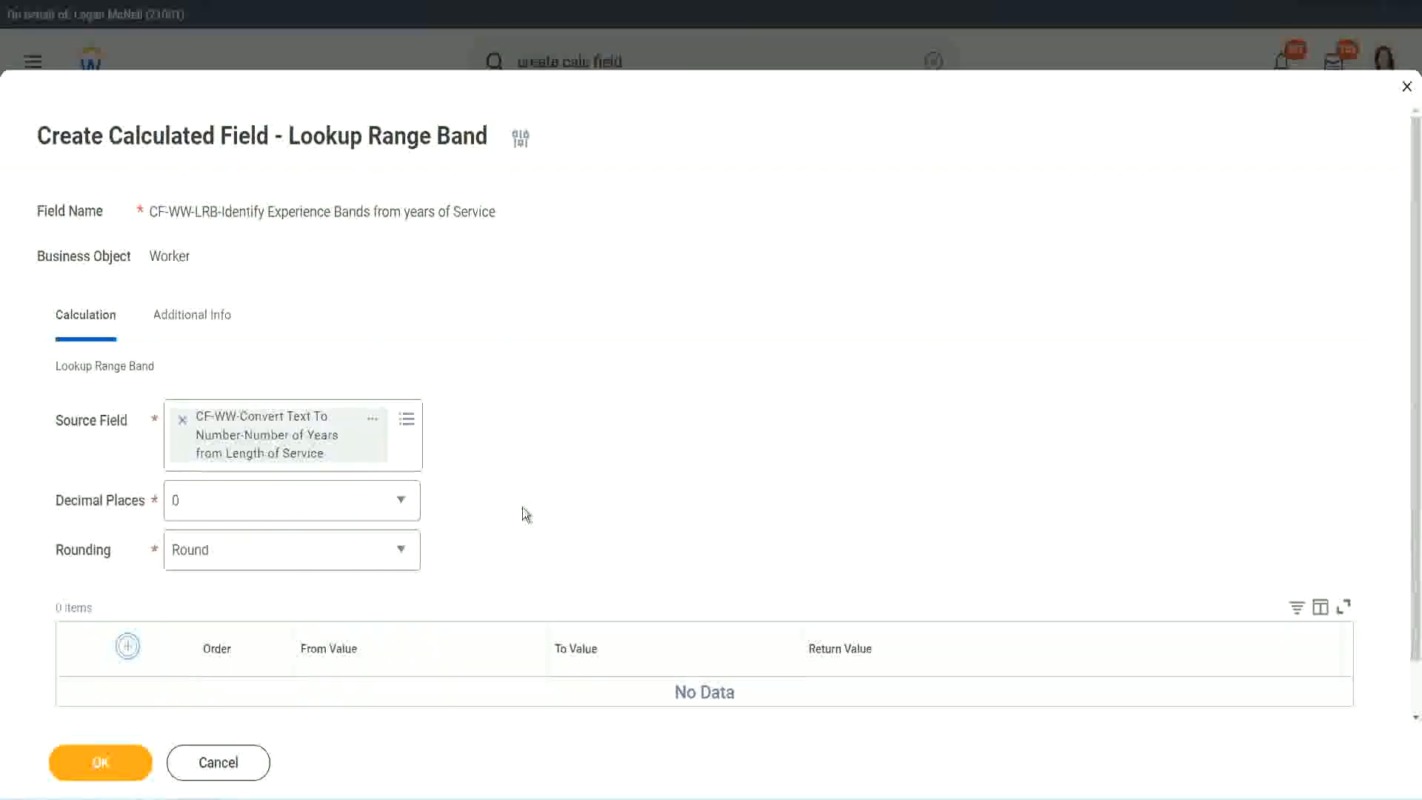
pyautogui.scroll(-2, 592, 441)
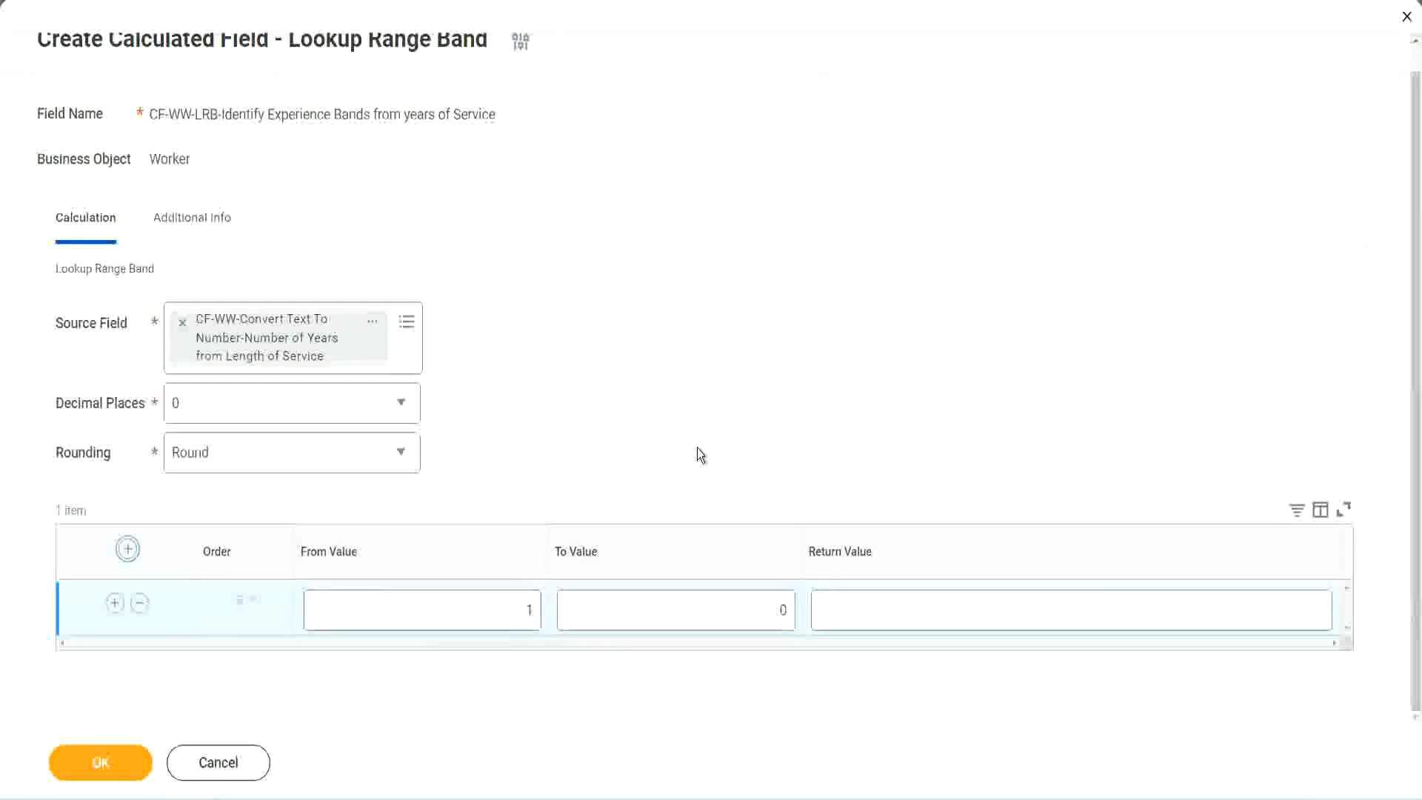
pyautogui.click(519, 614)
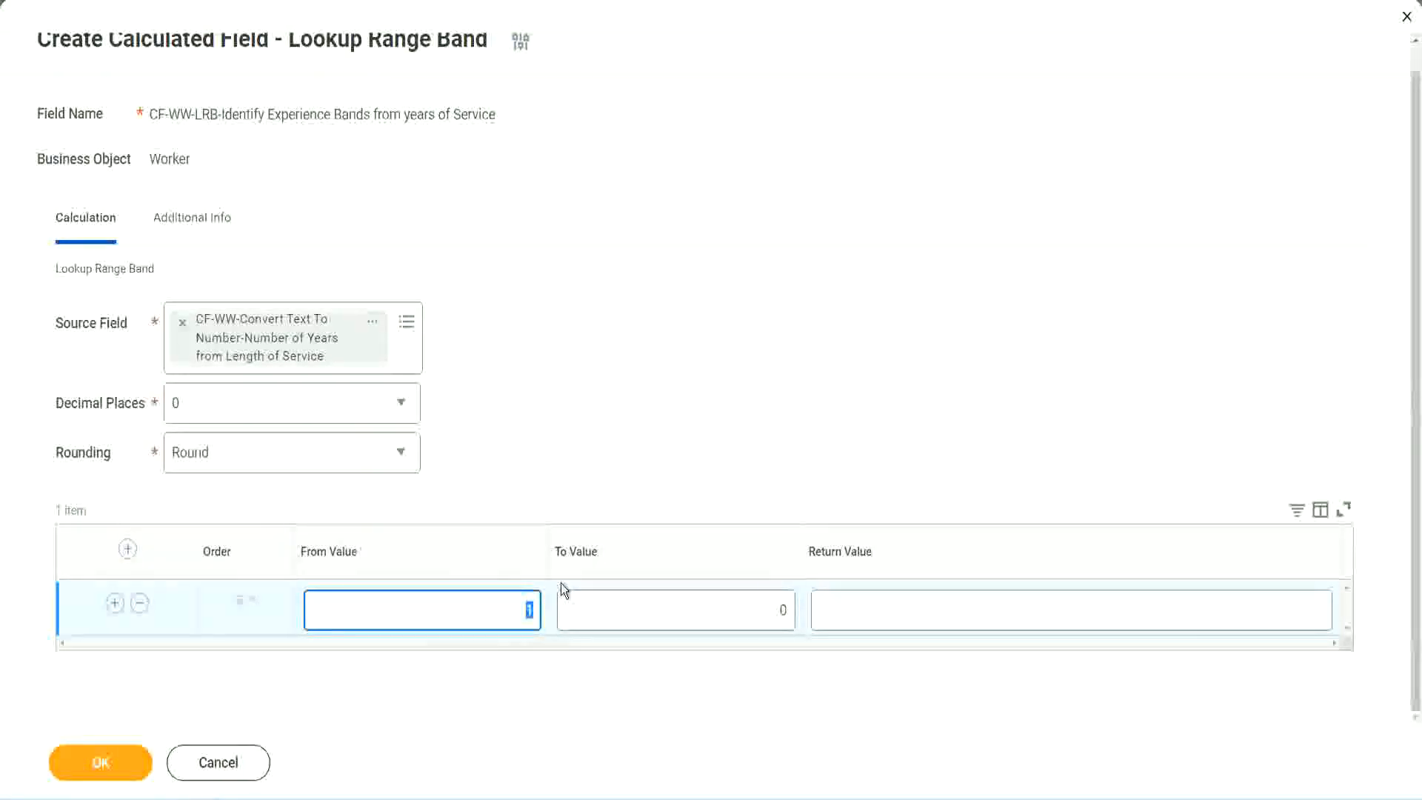
pyautogui.write('0')
pyautogui.press('Tab')
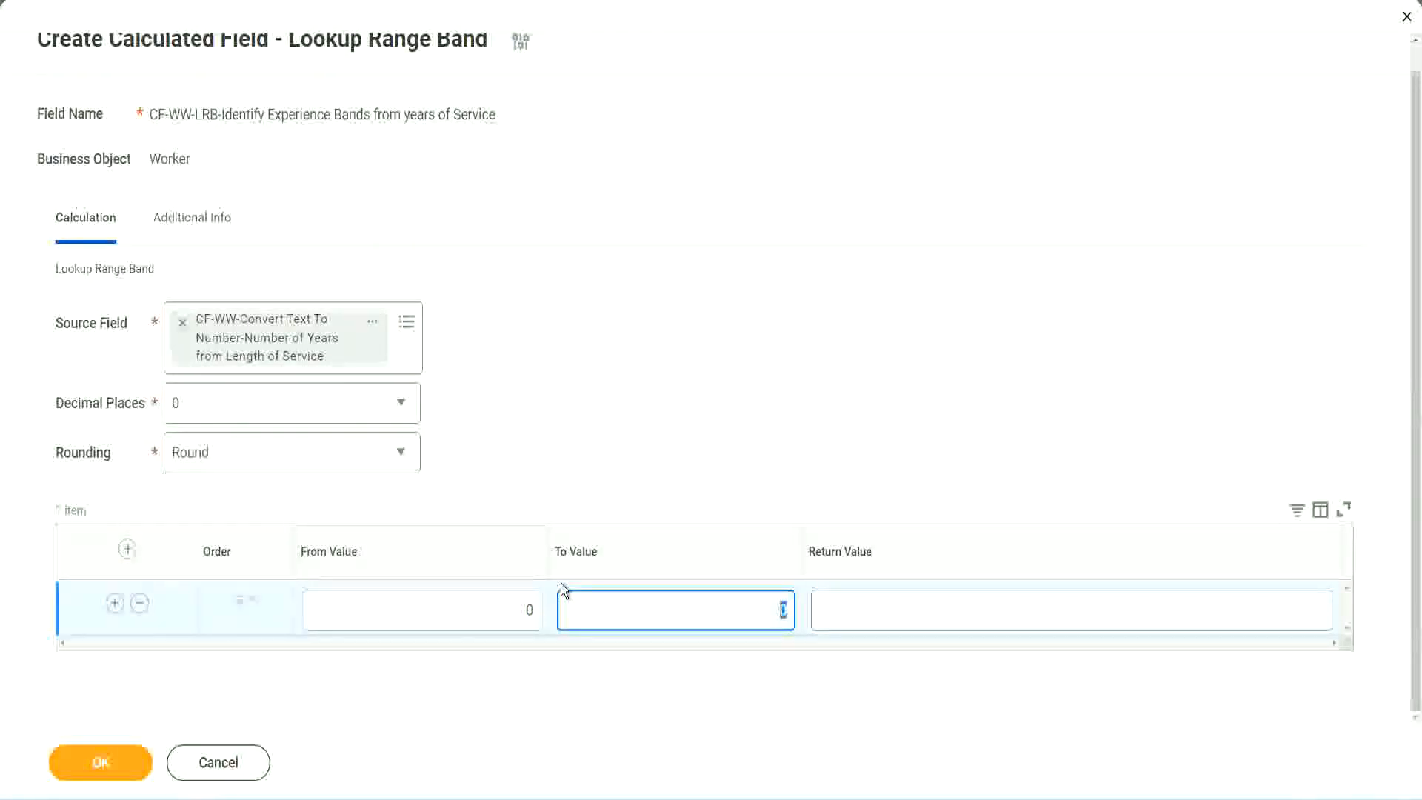
pyautogui.write('7')
pyautogui.press('Tab')
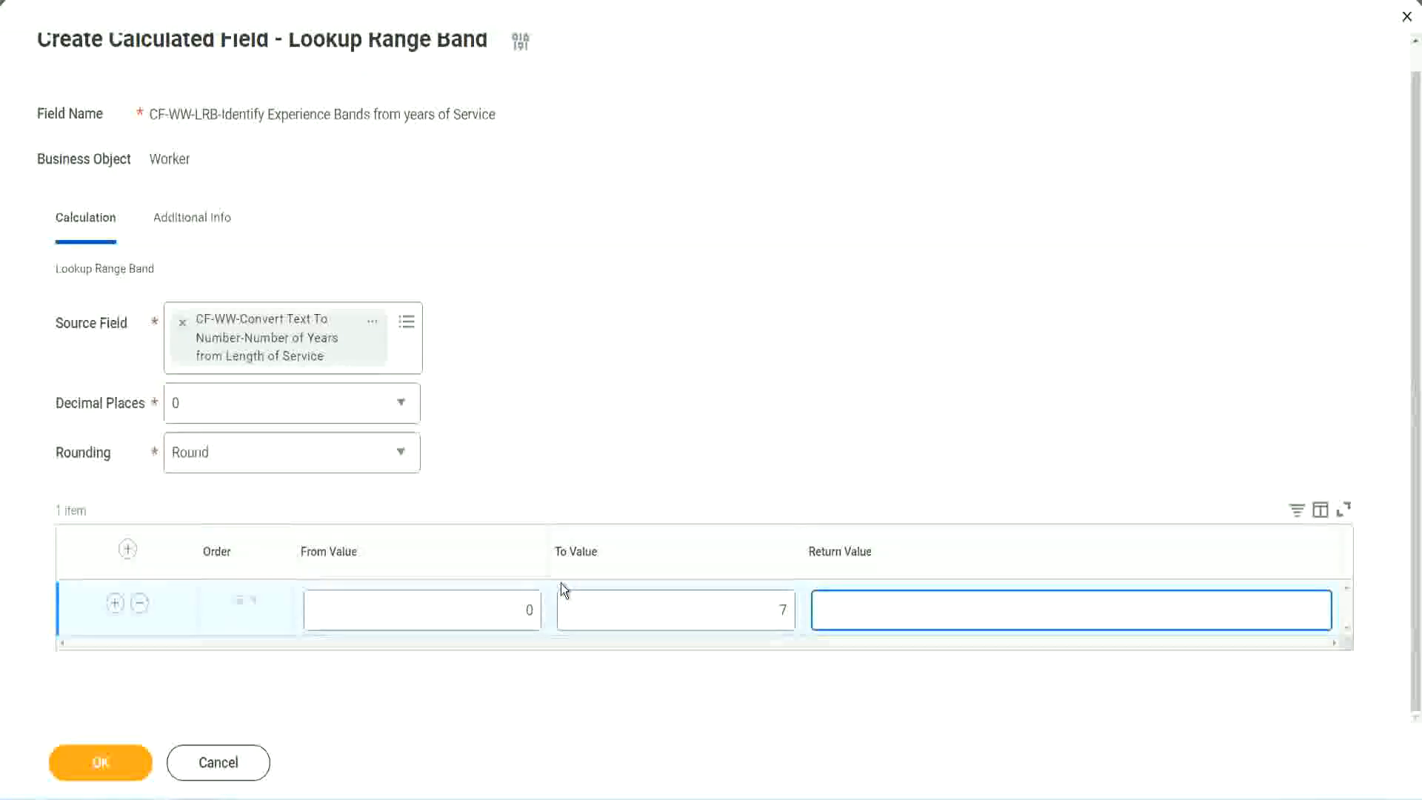
pyautogui.write('Amateur')
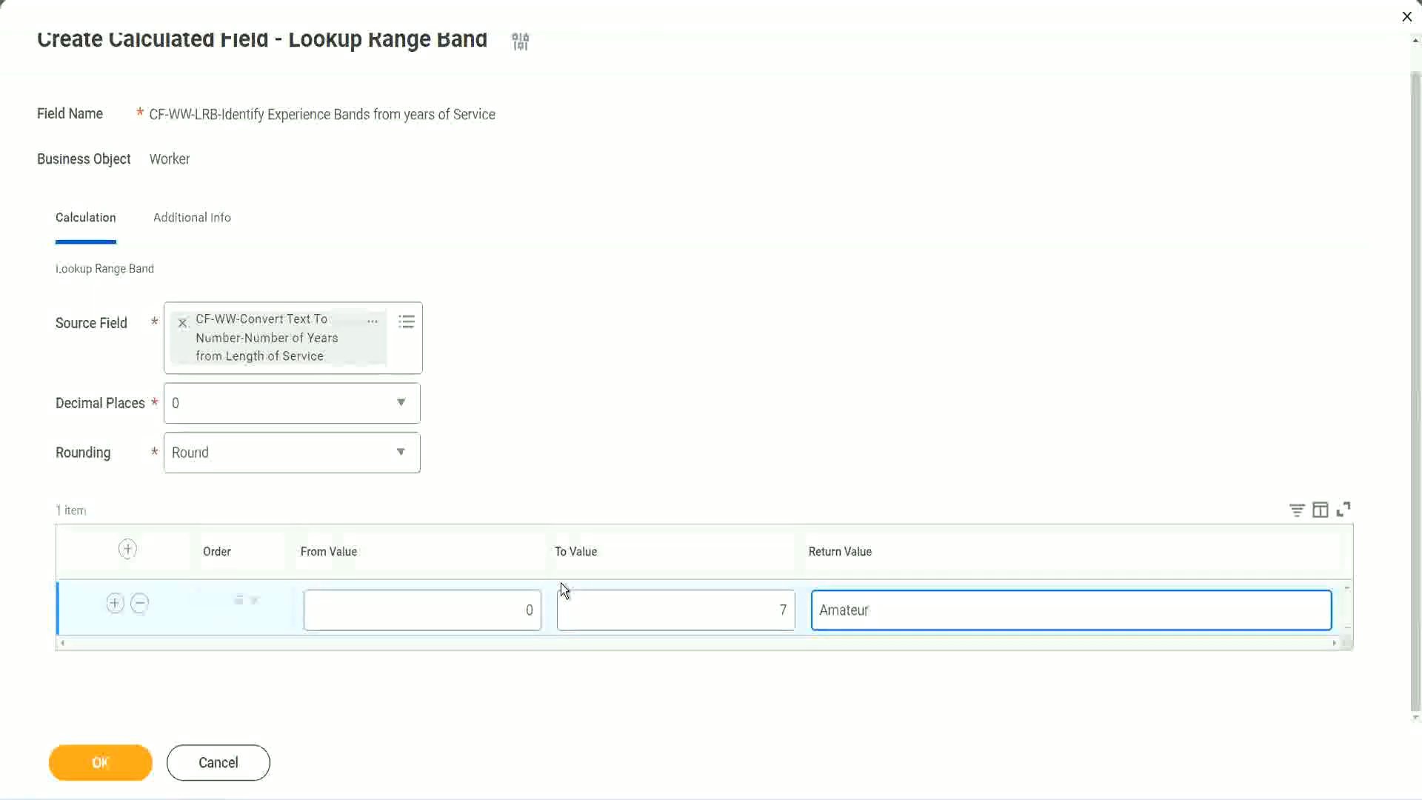
pyautogui.click(492, 623)
pyautogui.click(761, 598)
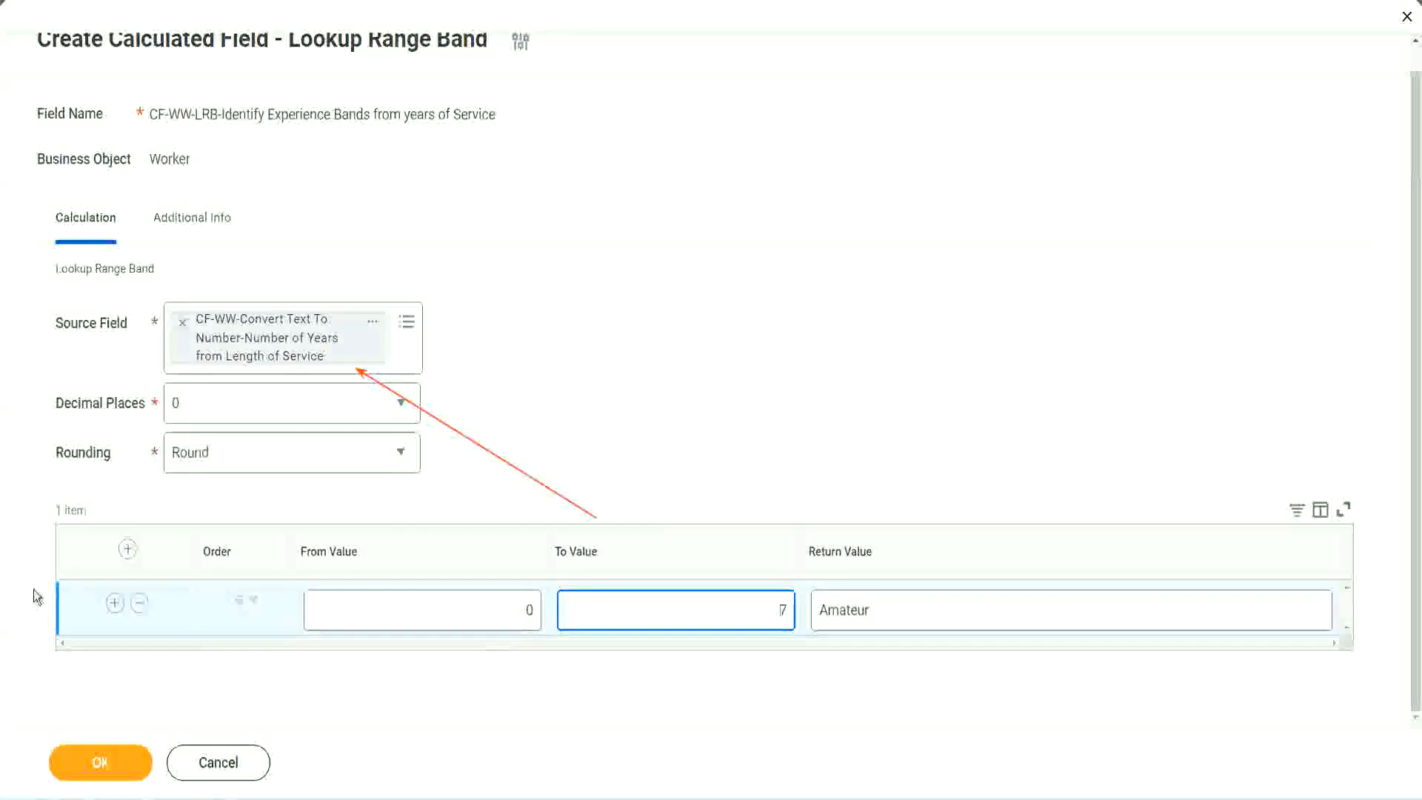
# - Add a second range band from 8 to 15 with the return value "Experienced"
pyautogui.click(114, 603)
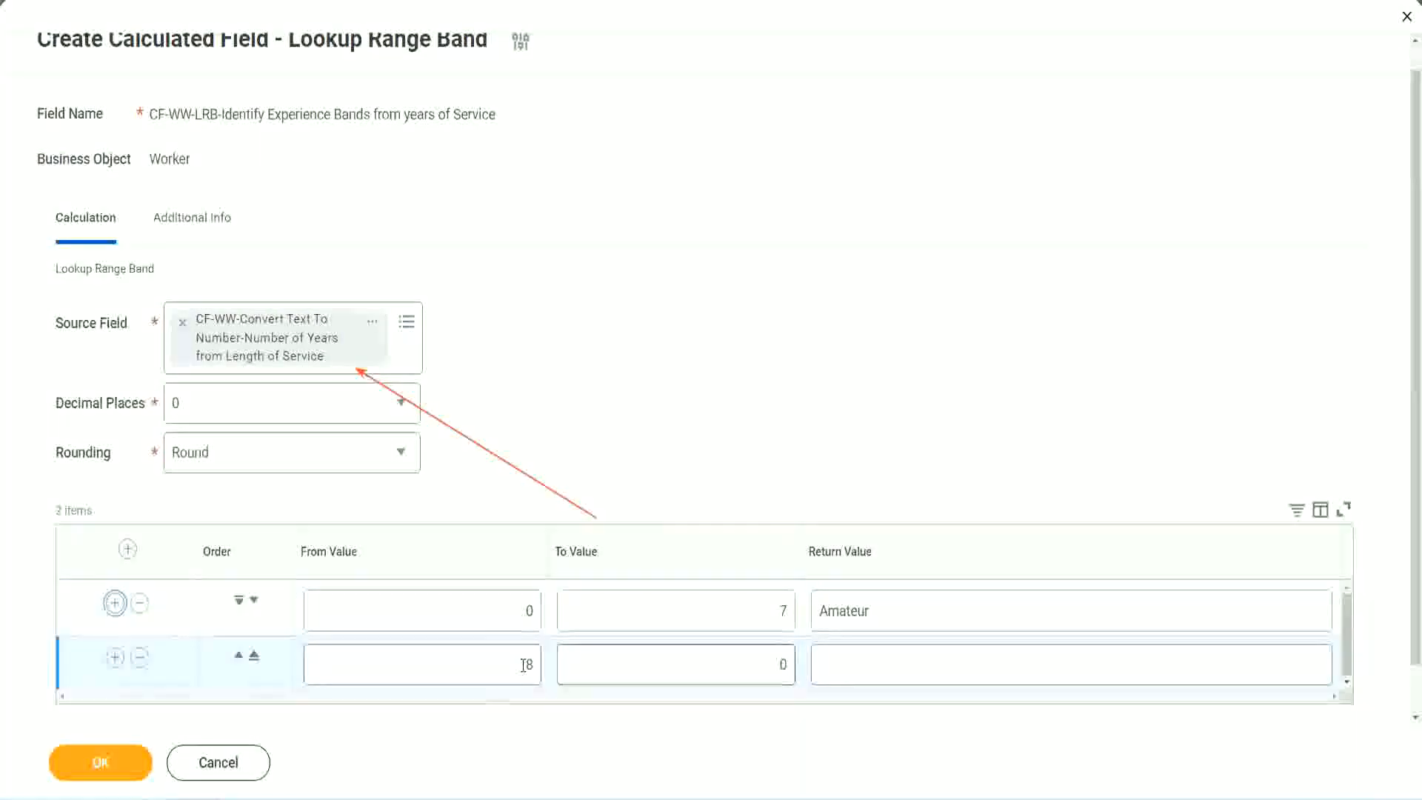
pyautogui.doubleClick(540, 666)
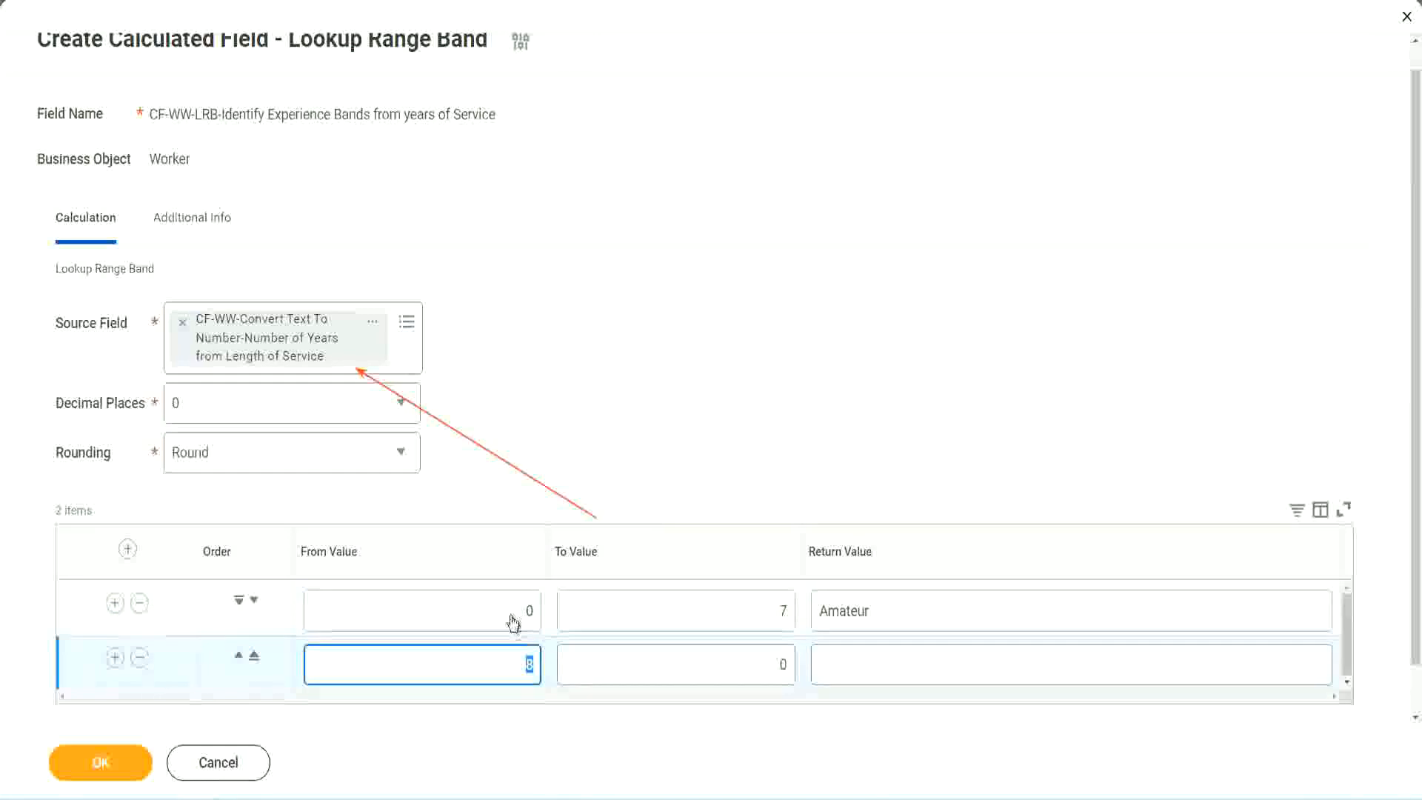
pyautogui.click(736, 612)
pyautogui.click(777, 611)
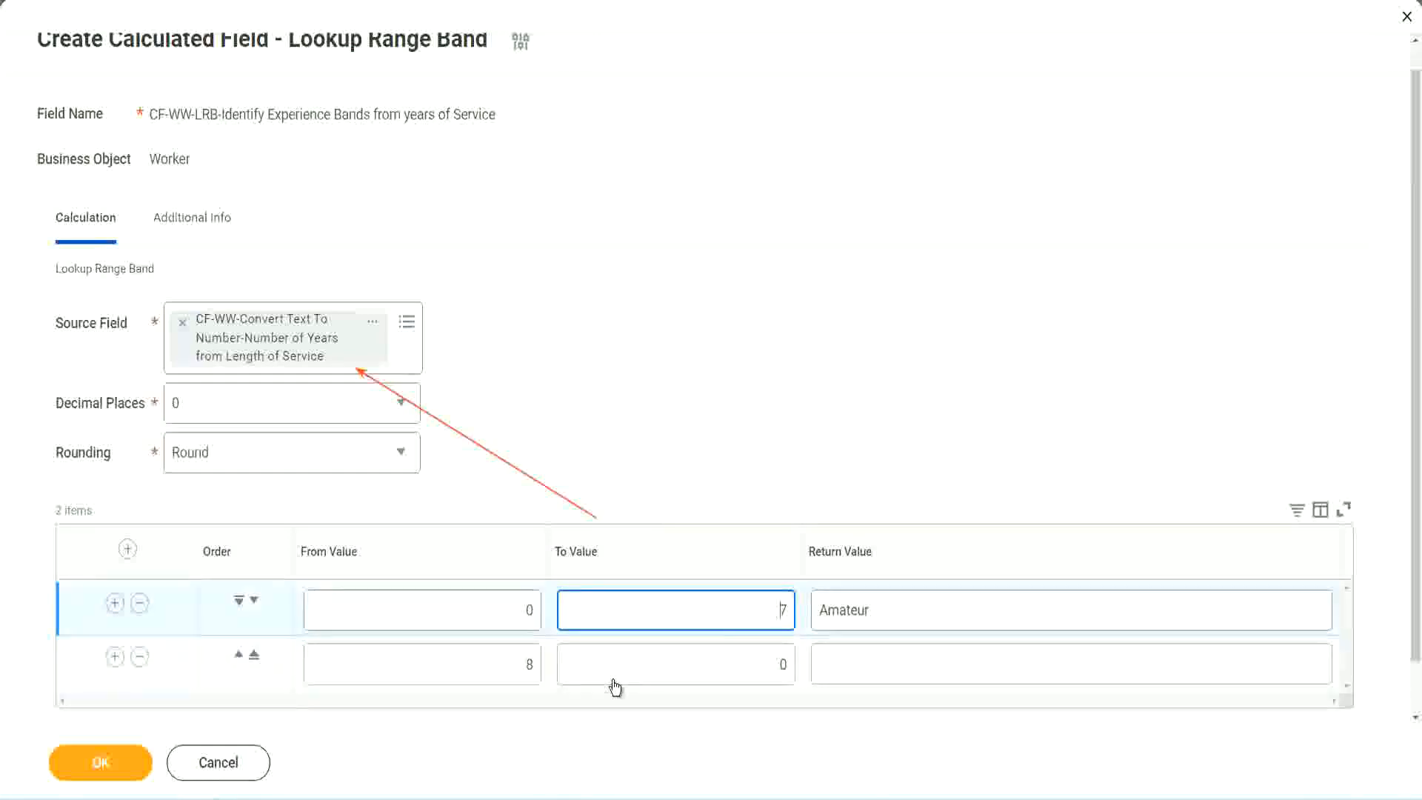
pyautogui.doubleClick(505, 668)
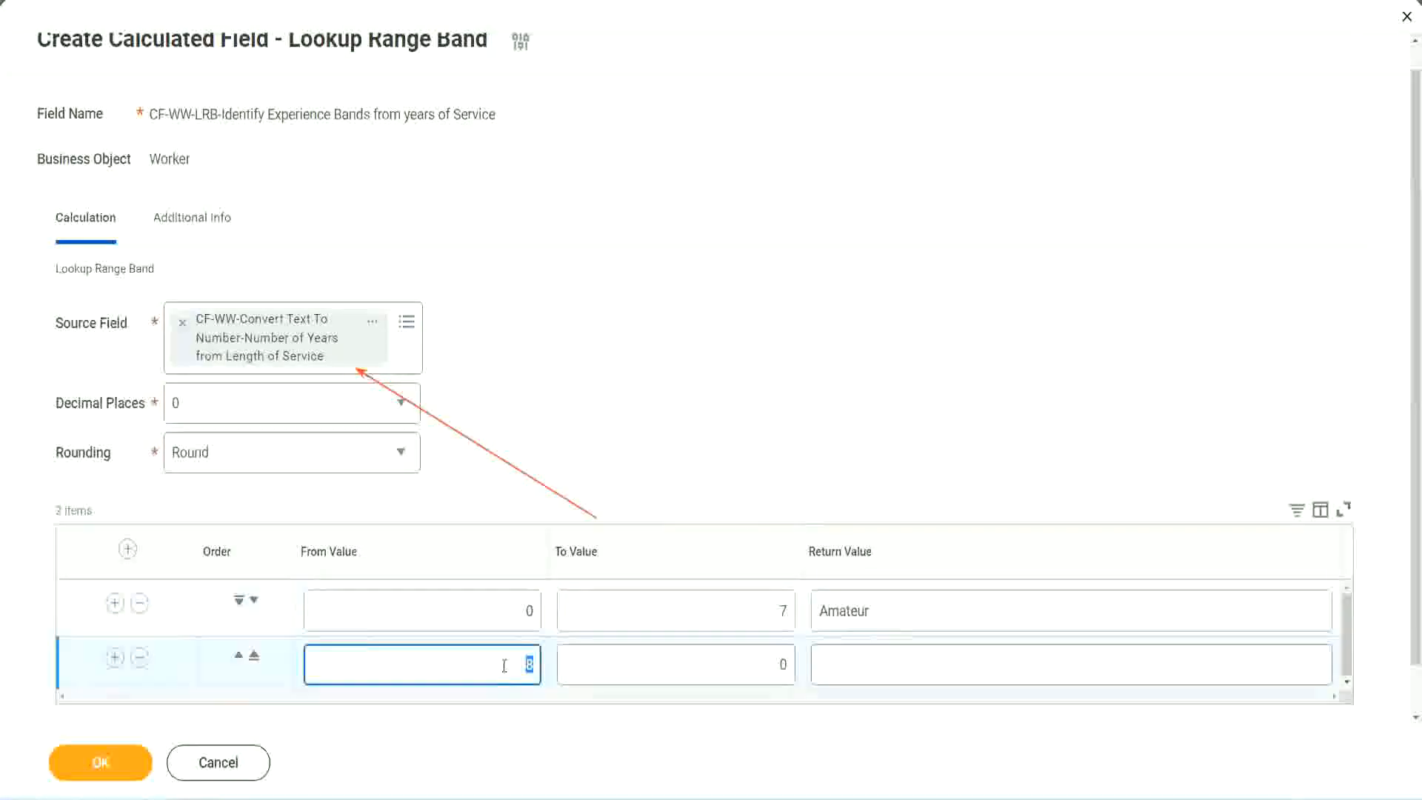
pyautogui.click(501, 664)
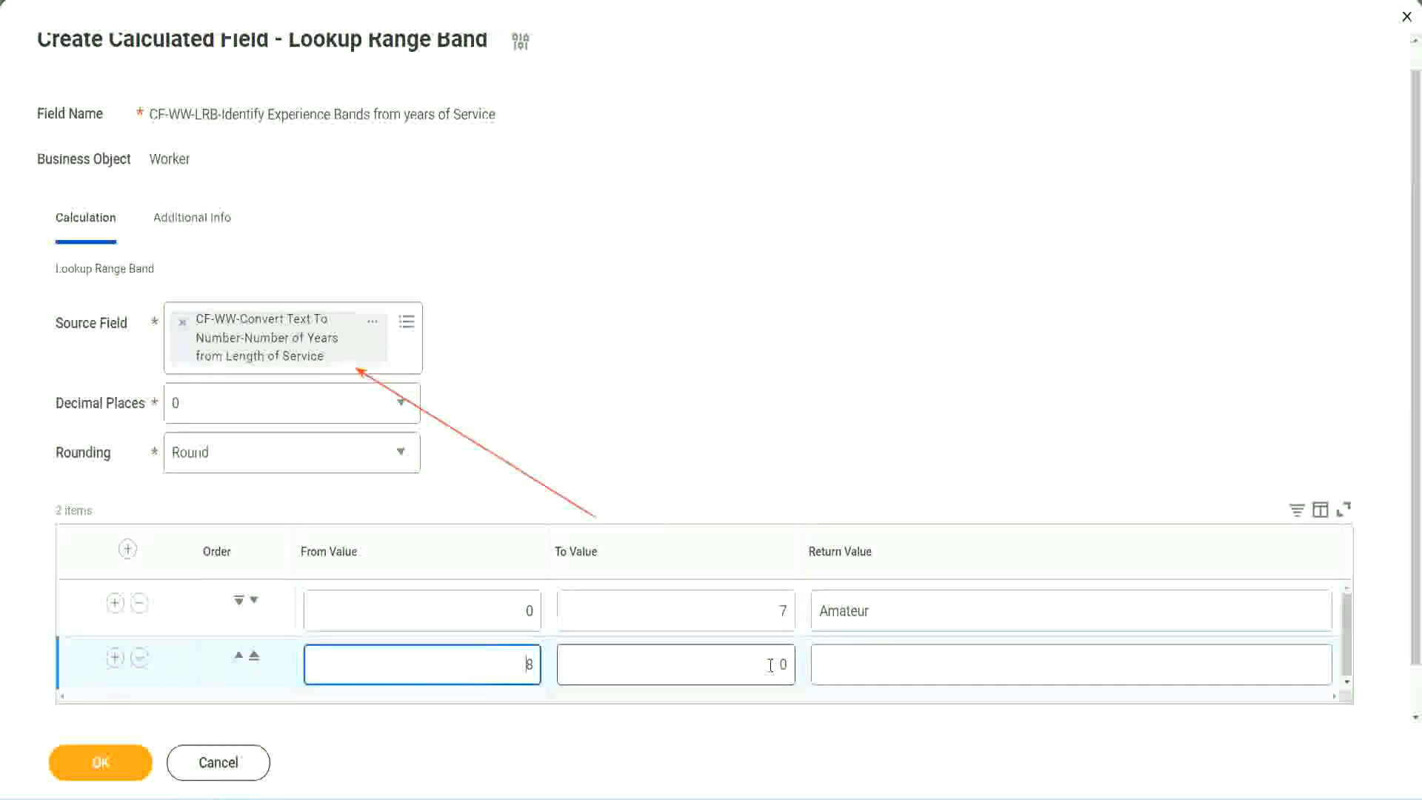
pyautogui.click(770, 664)
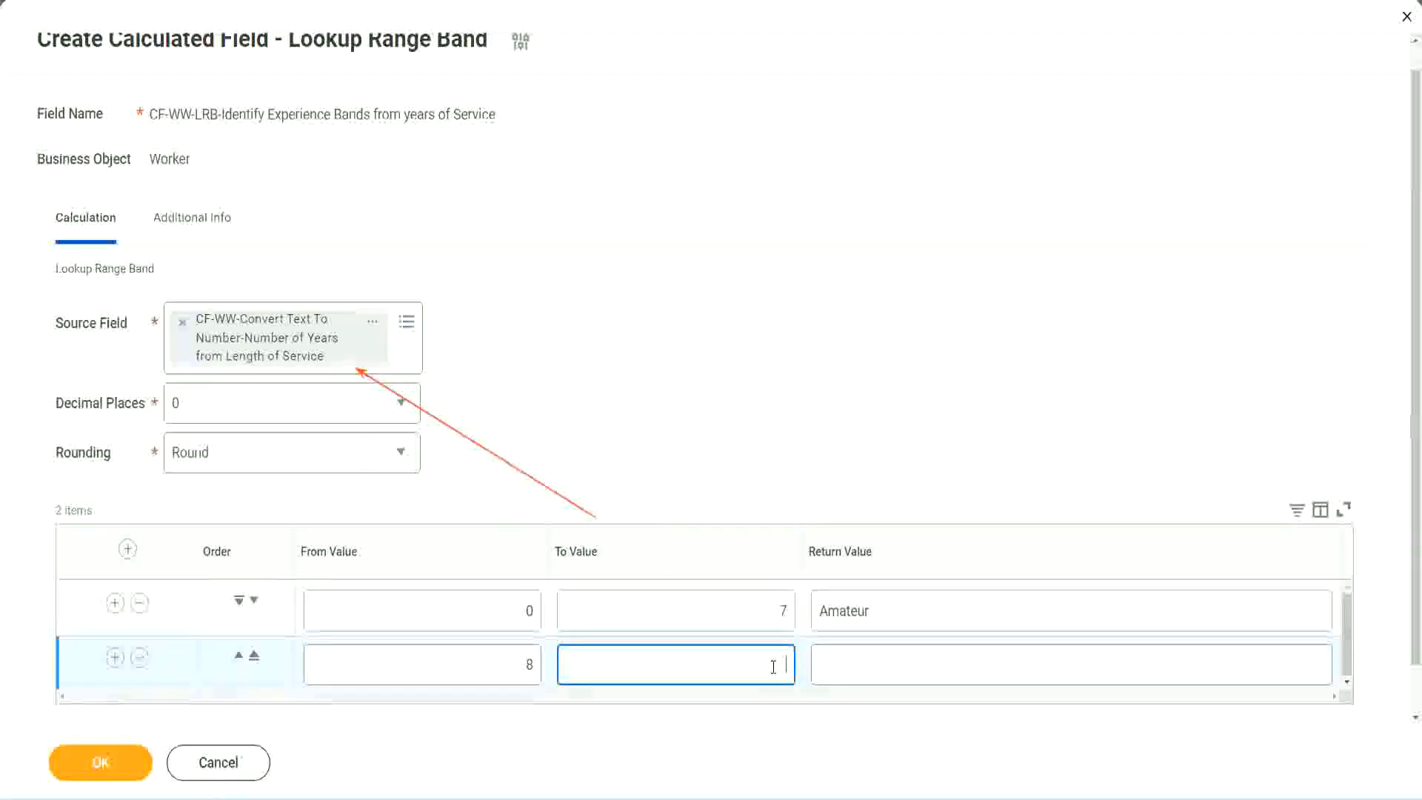
pyautogui.write('15')
pyautogui.click(877, 660)
pyautogui.write('Ex')
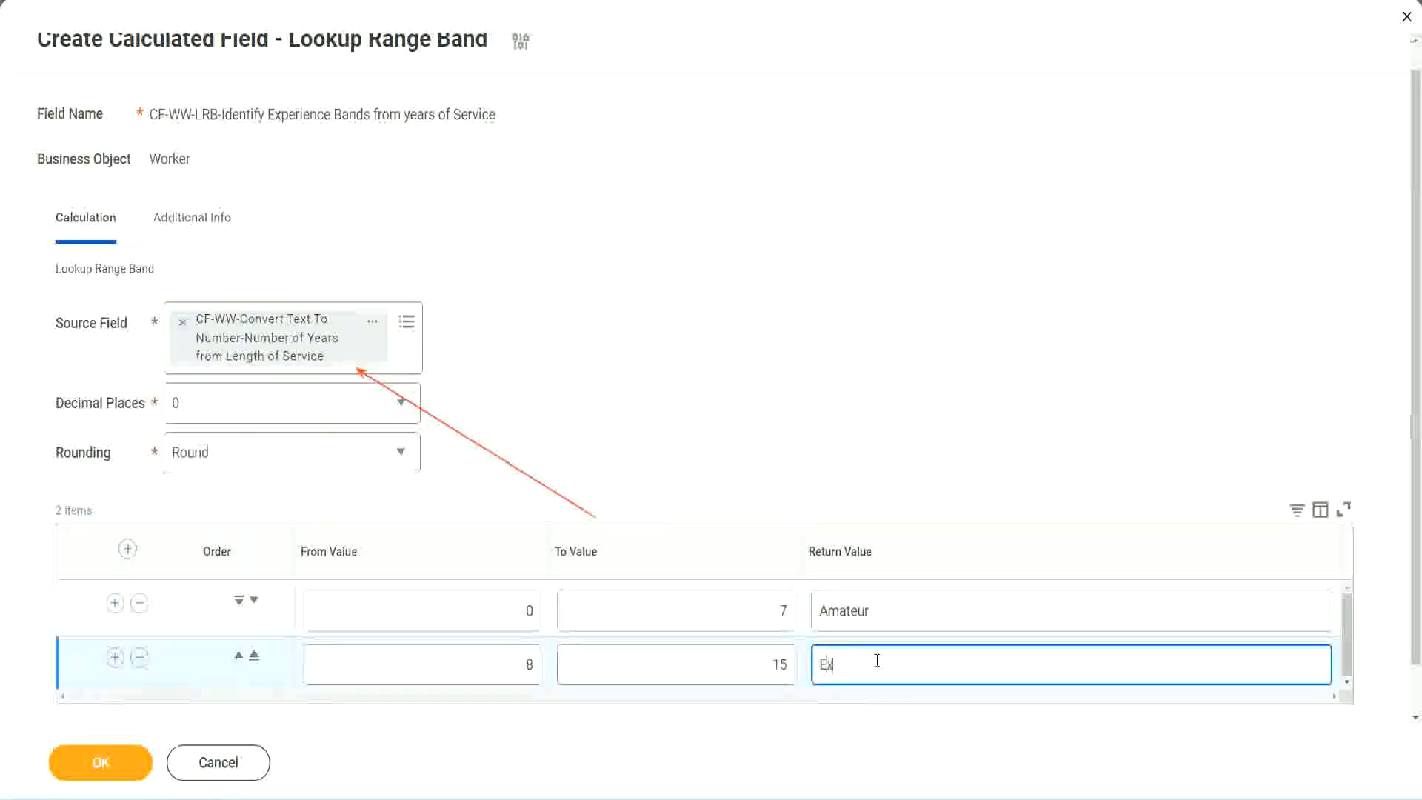
pyautogui.write('perienced')
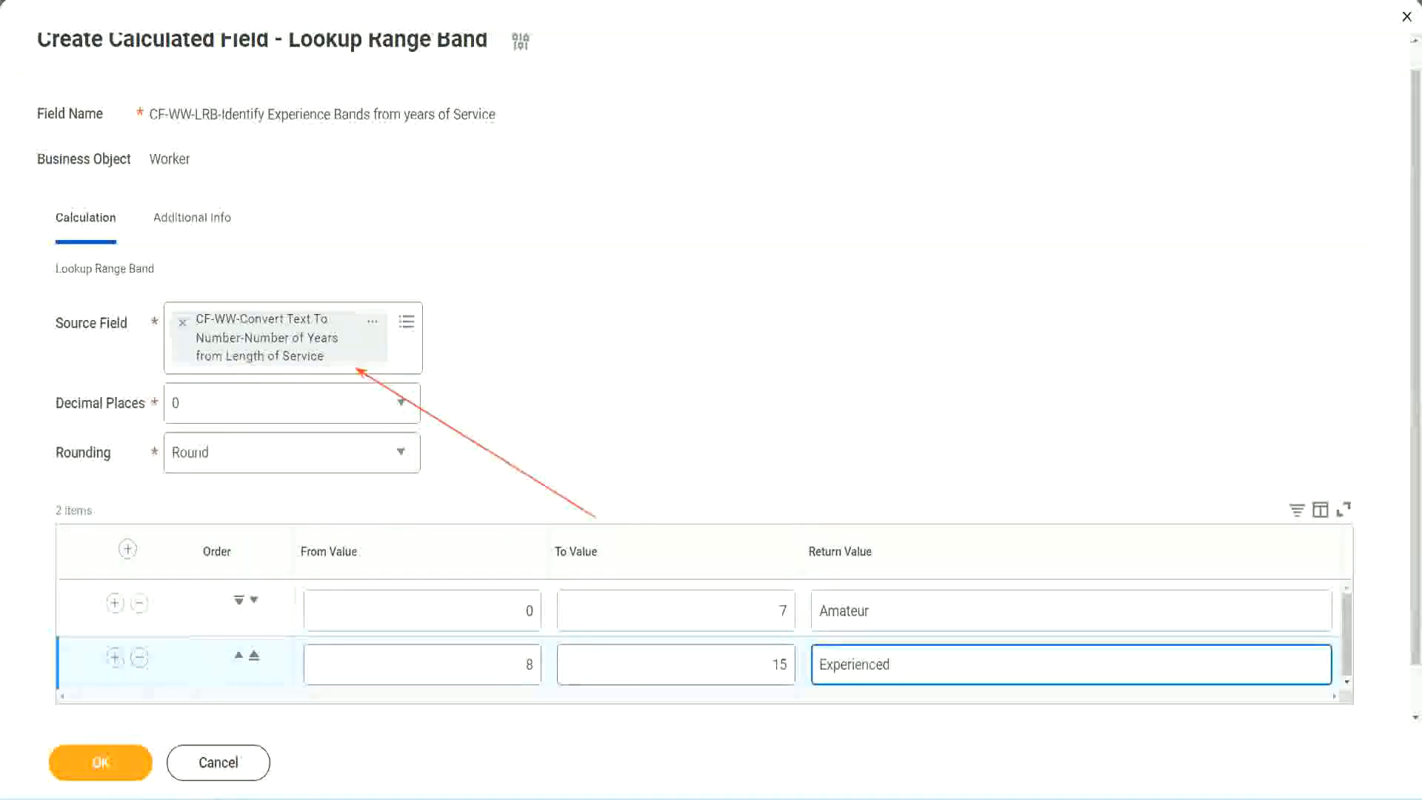
# - Add a third range band from 16 to 30 with the return value "Senior"
pyautogui.click(114, 659)
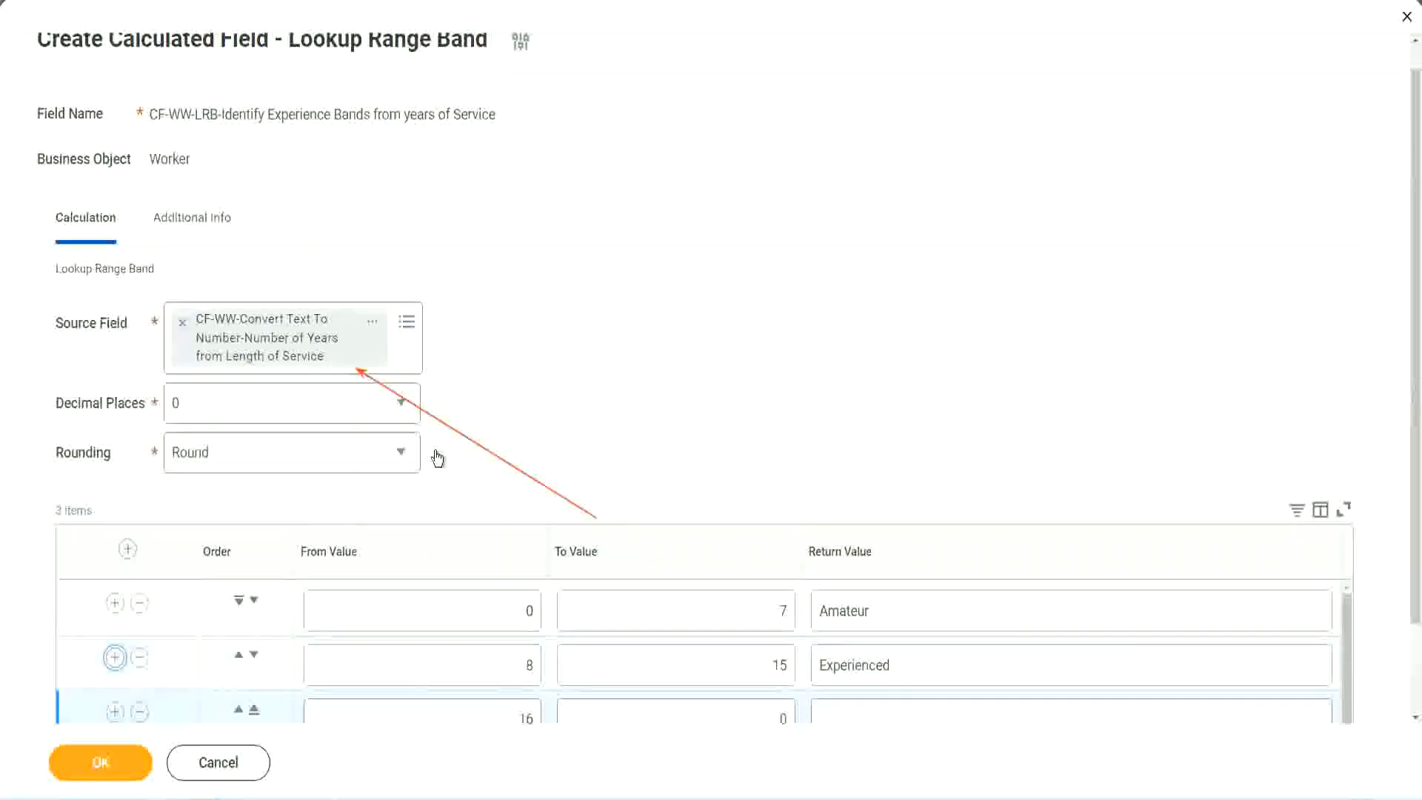
pyautogui.scroll(-2, 434, 454)
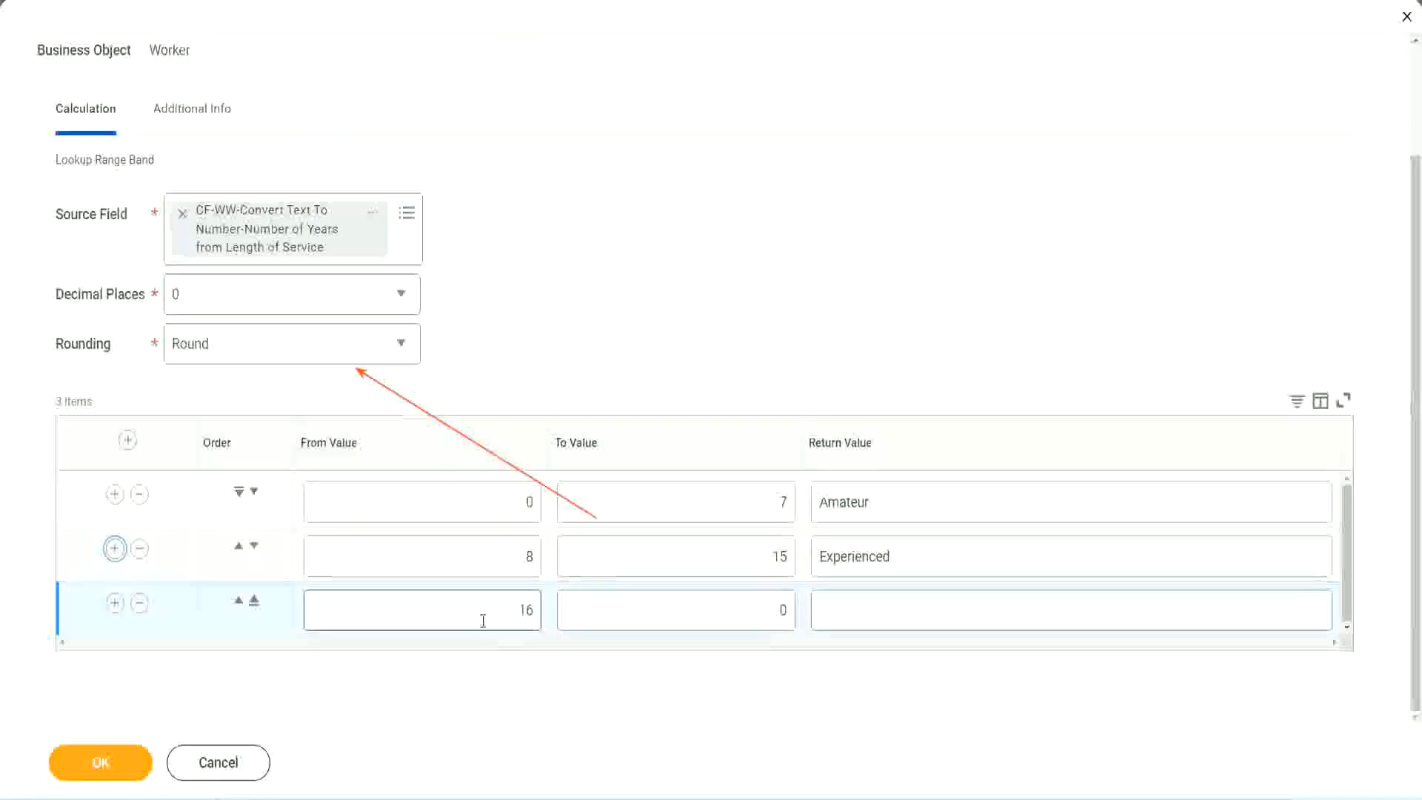
pyautogui.click(713, 611)
pyautogui.click(755, 608)
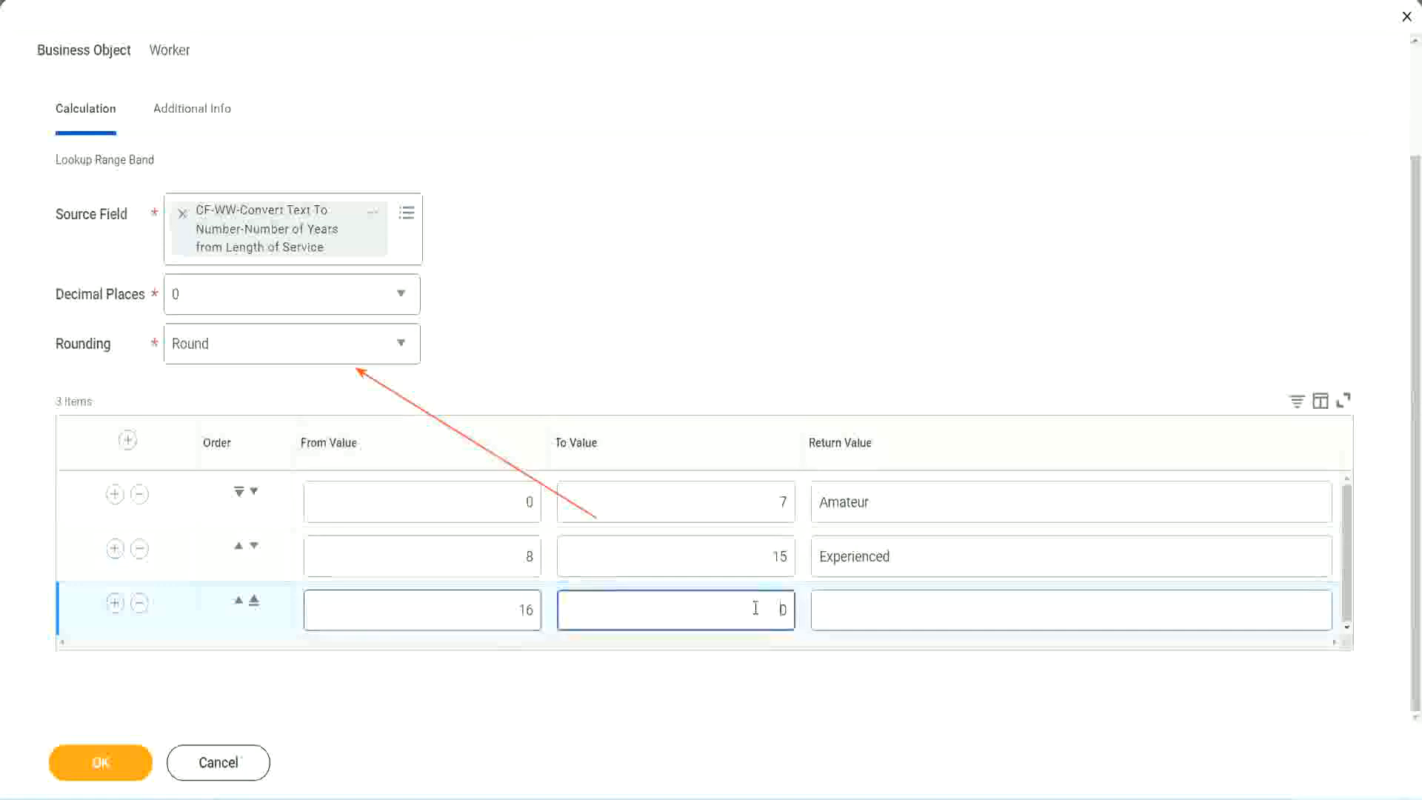
pyautogui.write('3')
pyautogui.press('Tab')
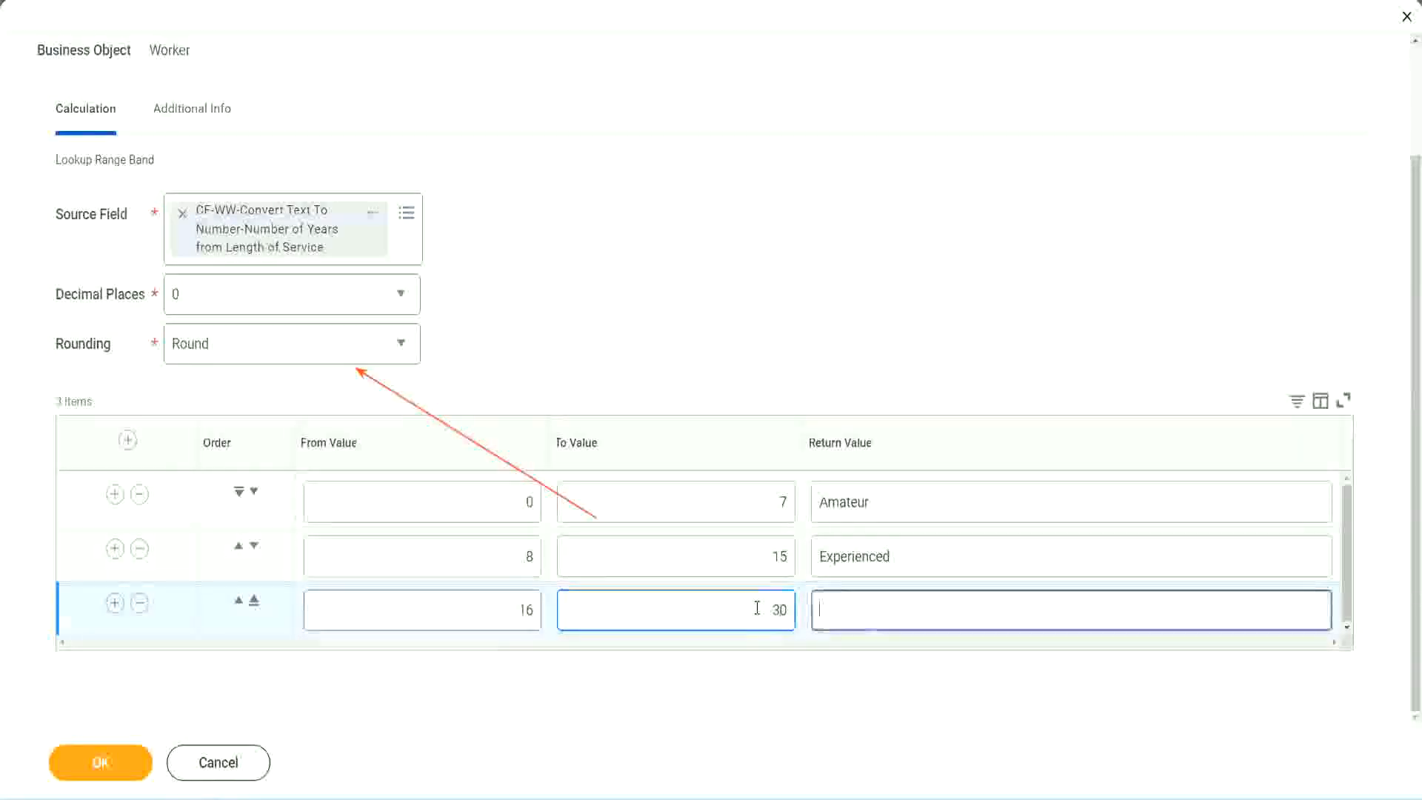
pyautogui.write('L')
pyautogui.press('BackSpace')
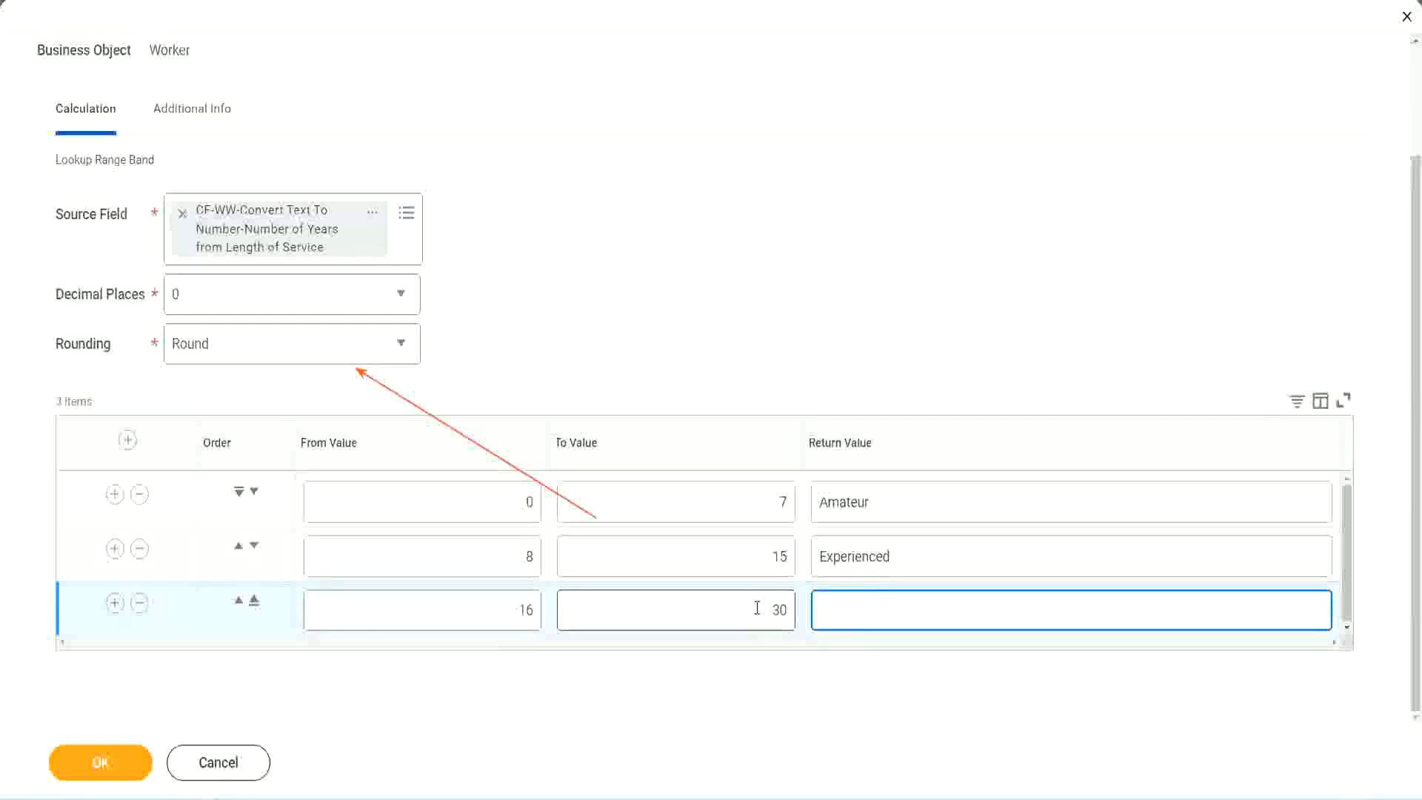
pyautogui.write('Senior')
# - Add a fourth range band from 31 to 1000 with the return value "Legend"
pyautogui.click(114, 603)
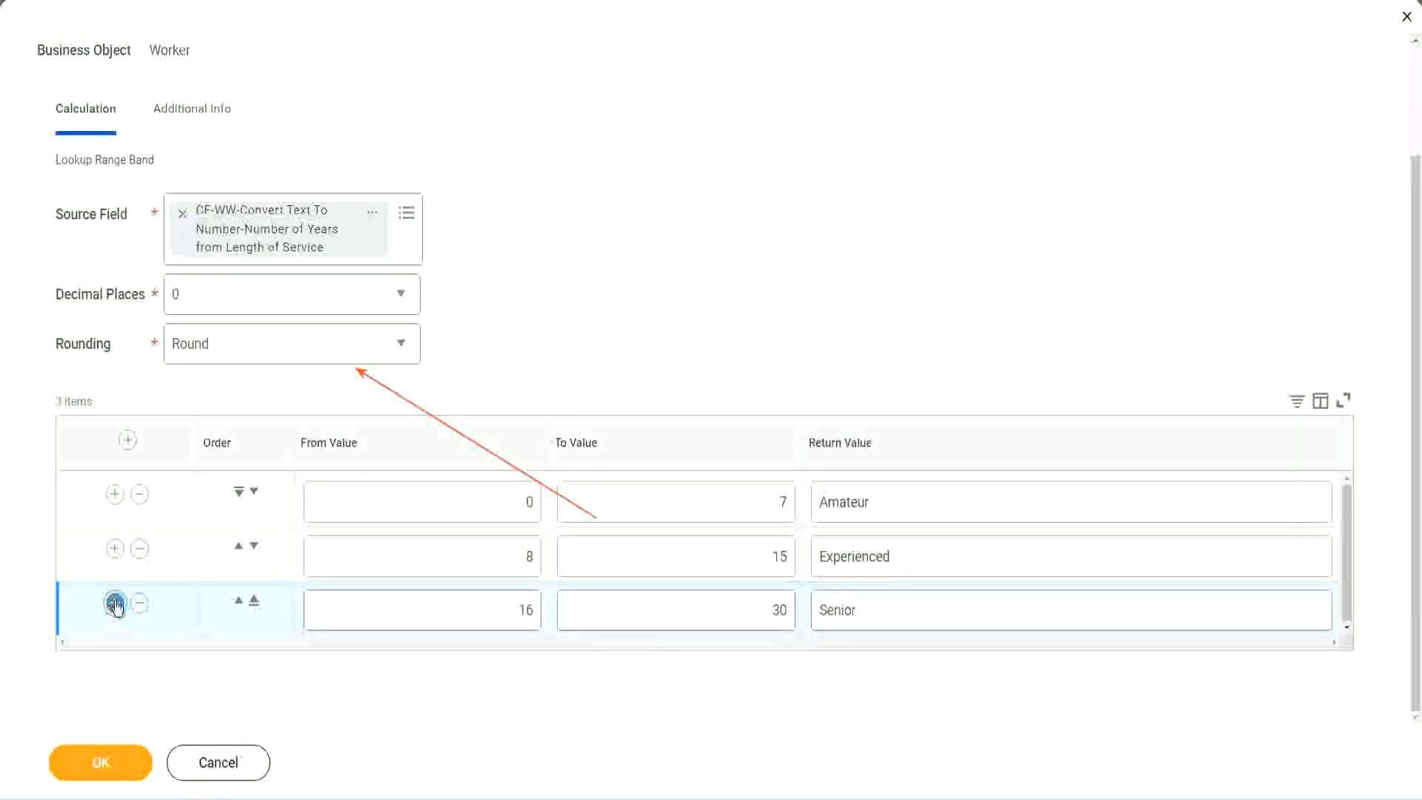
pyautogui.click(468, 602)
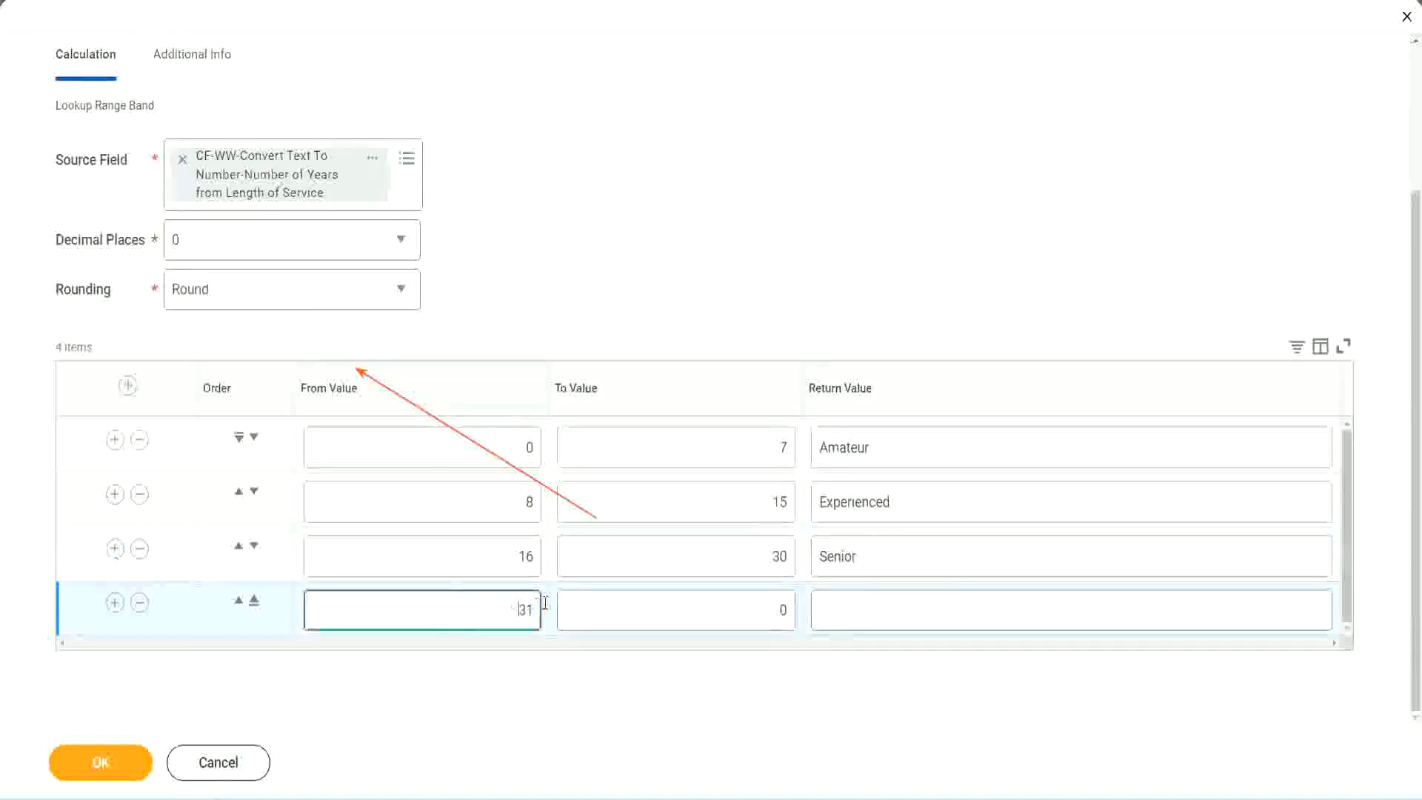
pyautogui.doubleClick(480, 600)
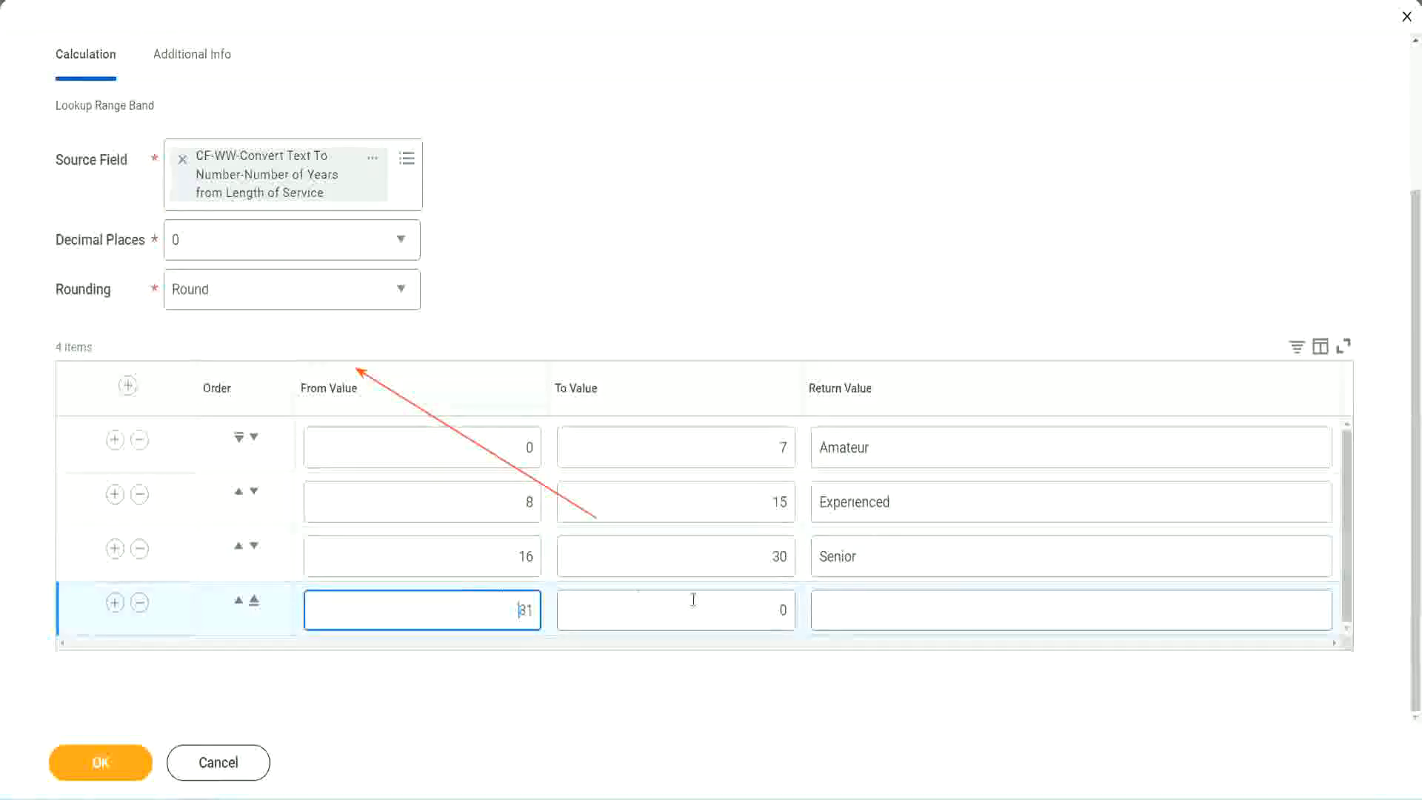
pyautogui.click(766, 611)
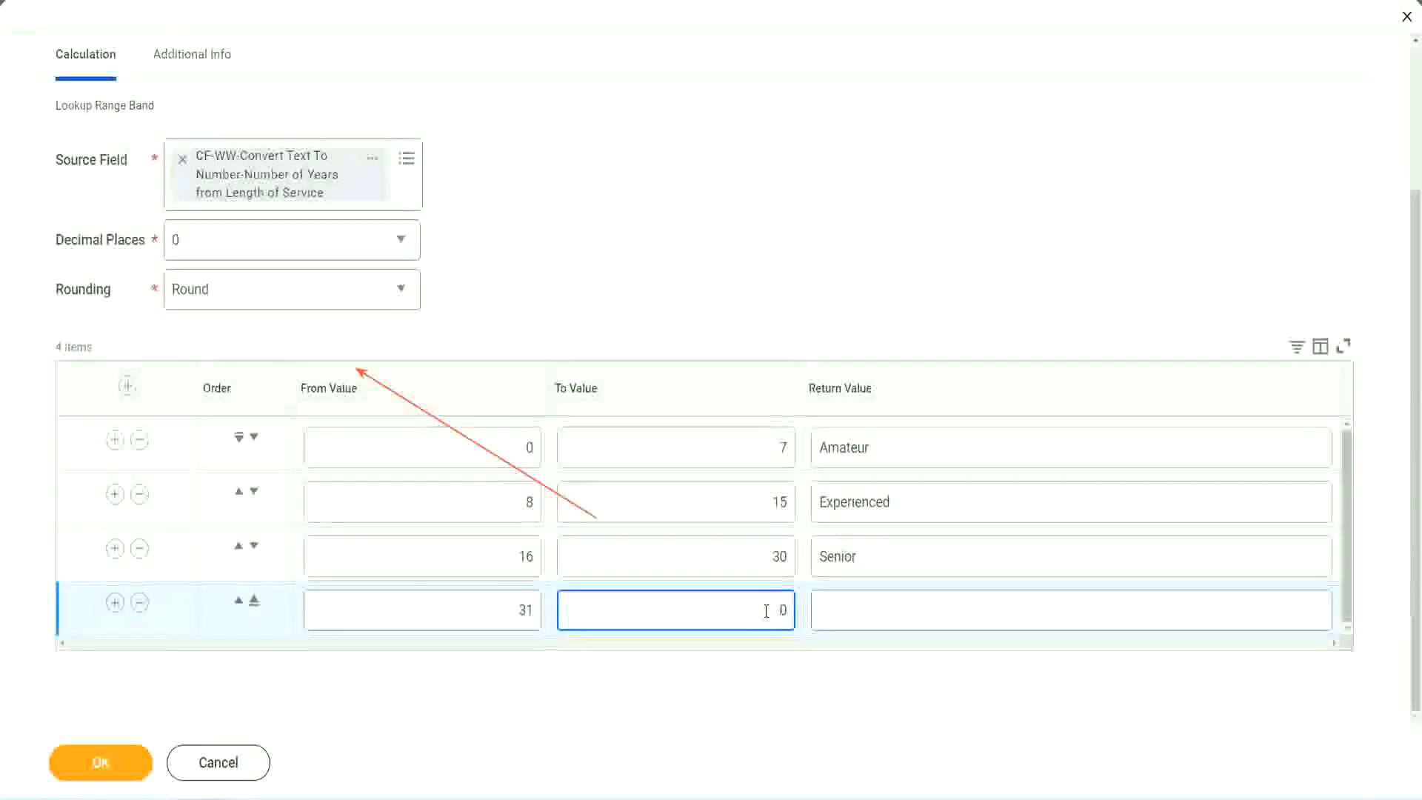
pyautogui.write('1000')
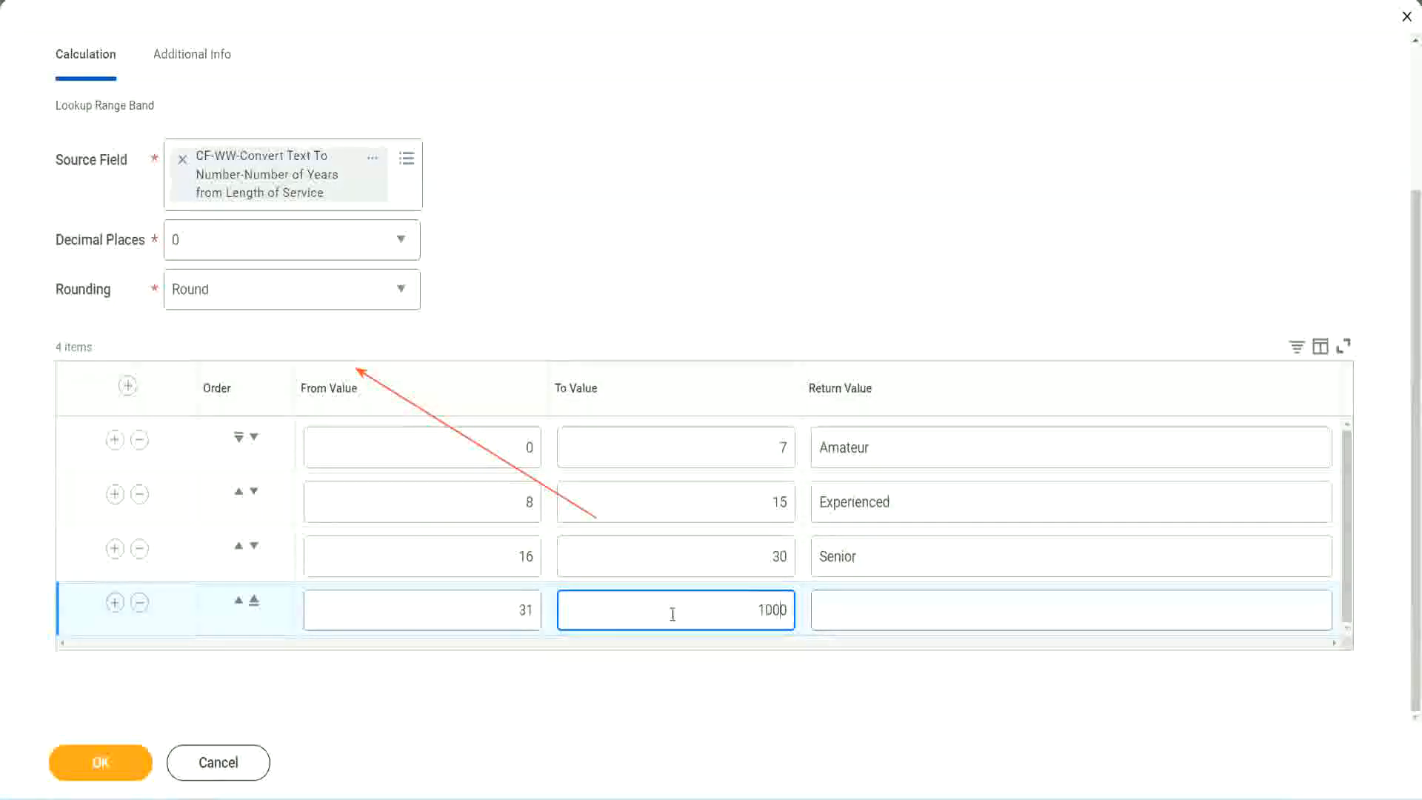
pyautogui.moveTo(740, 596); pyautogui.dragTo(828, 597)
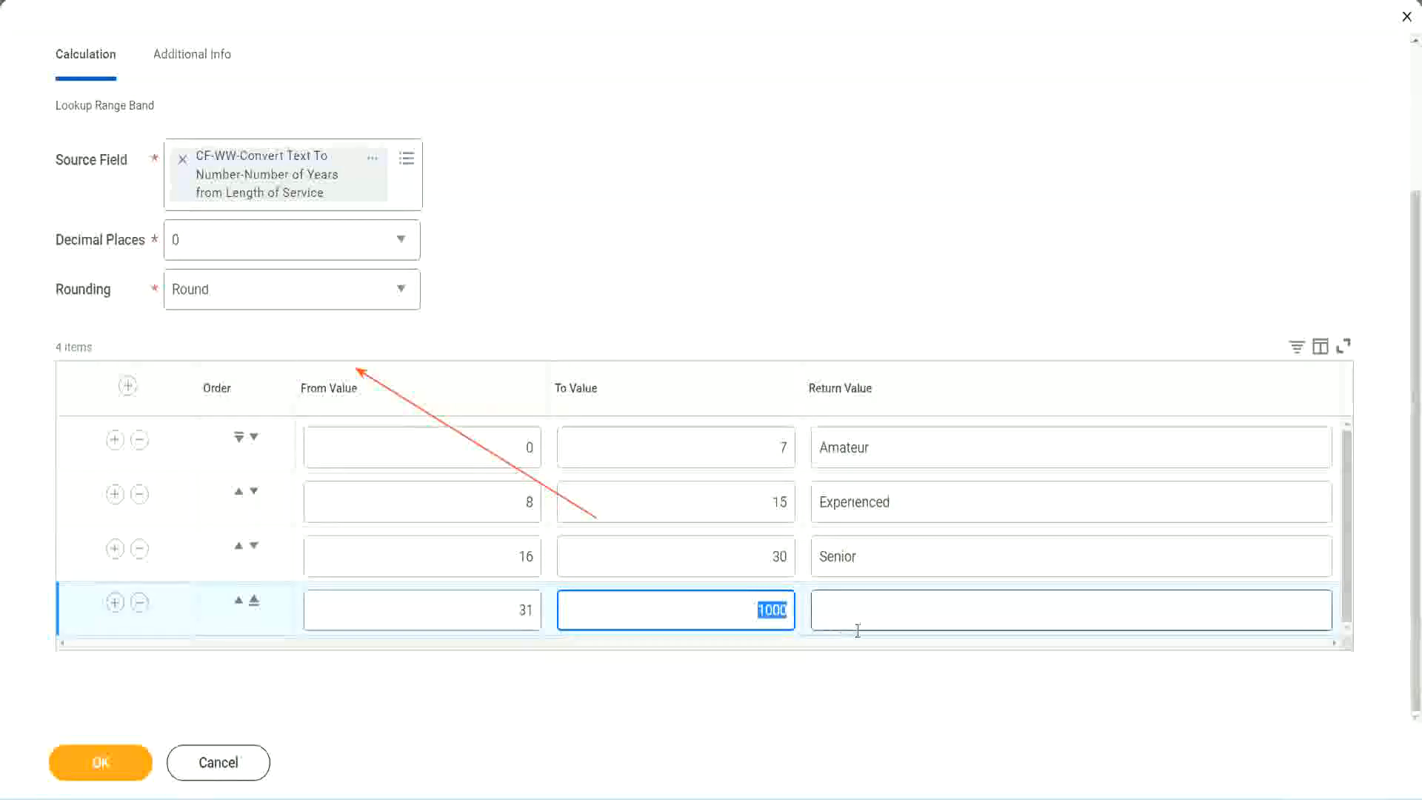
pyautogui.click(757, 605)
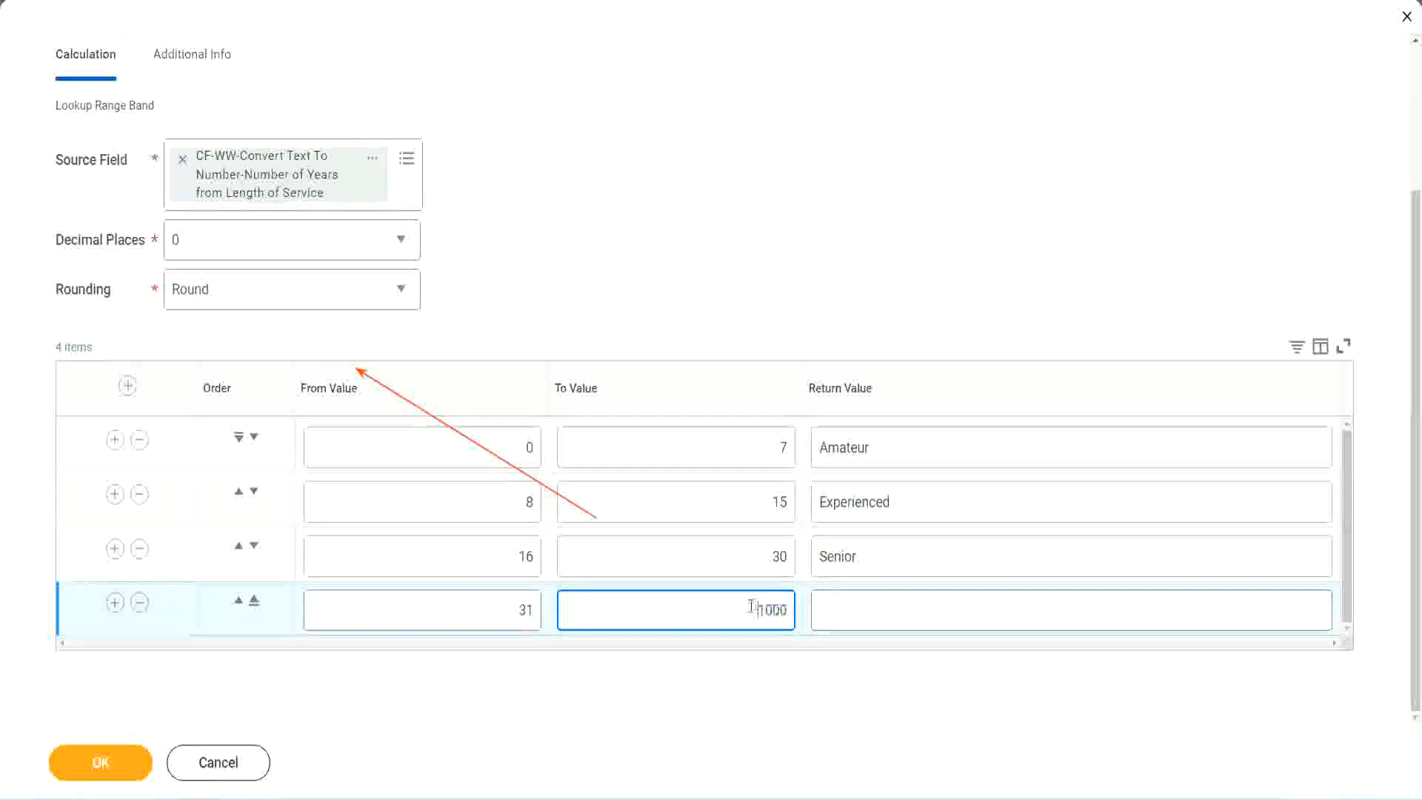
pyautogui.doubleClick(796, 607)
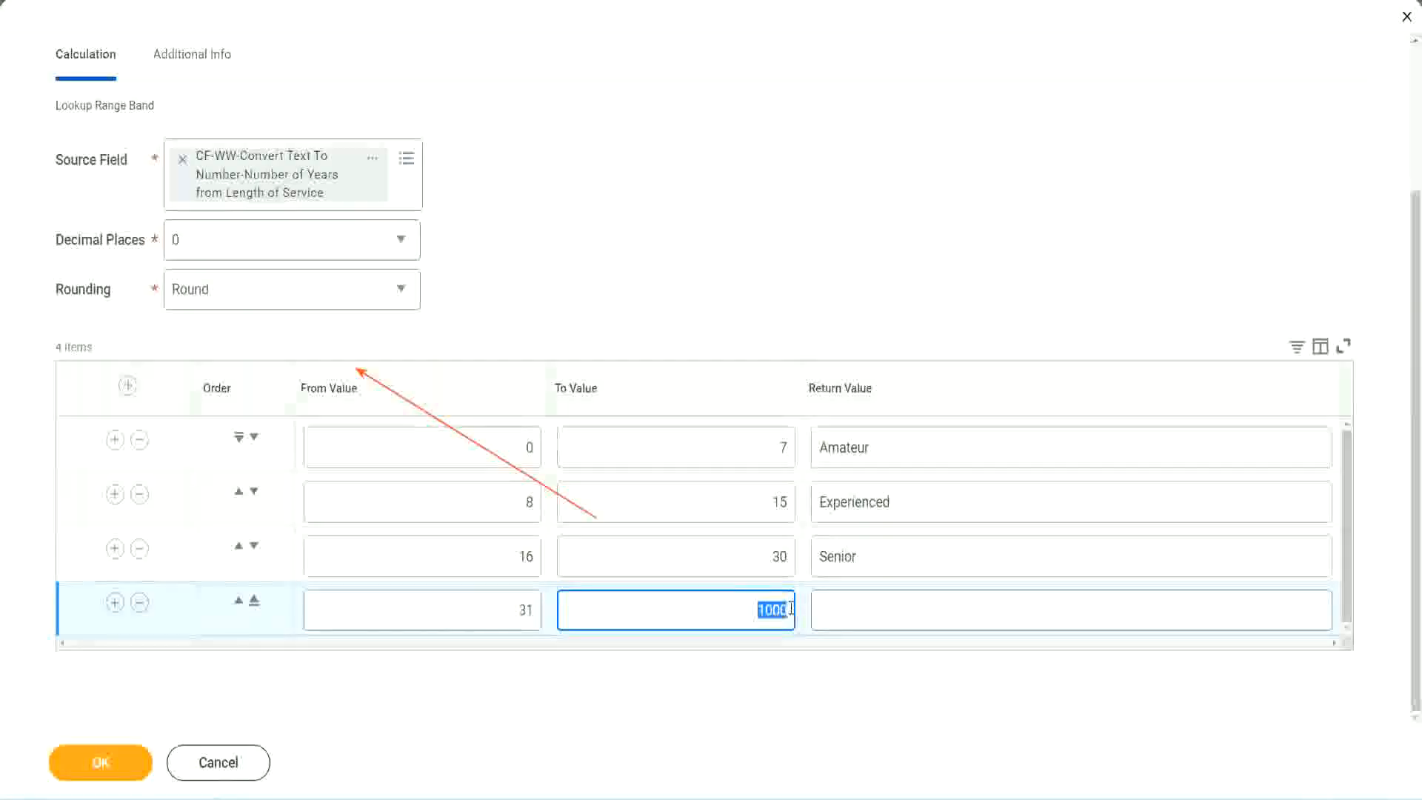
pyautogui.click(888, 610)
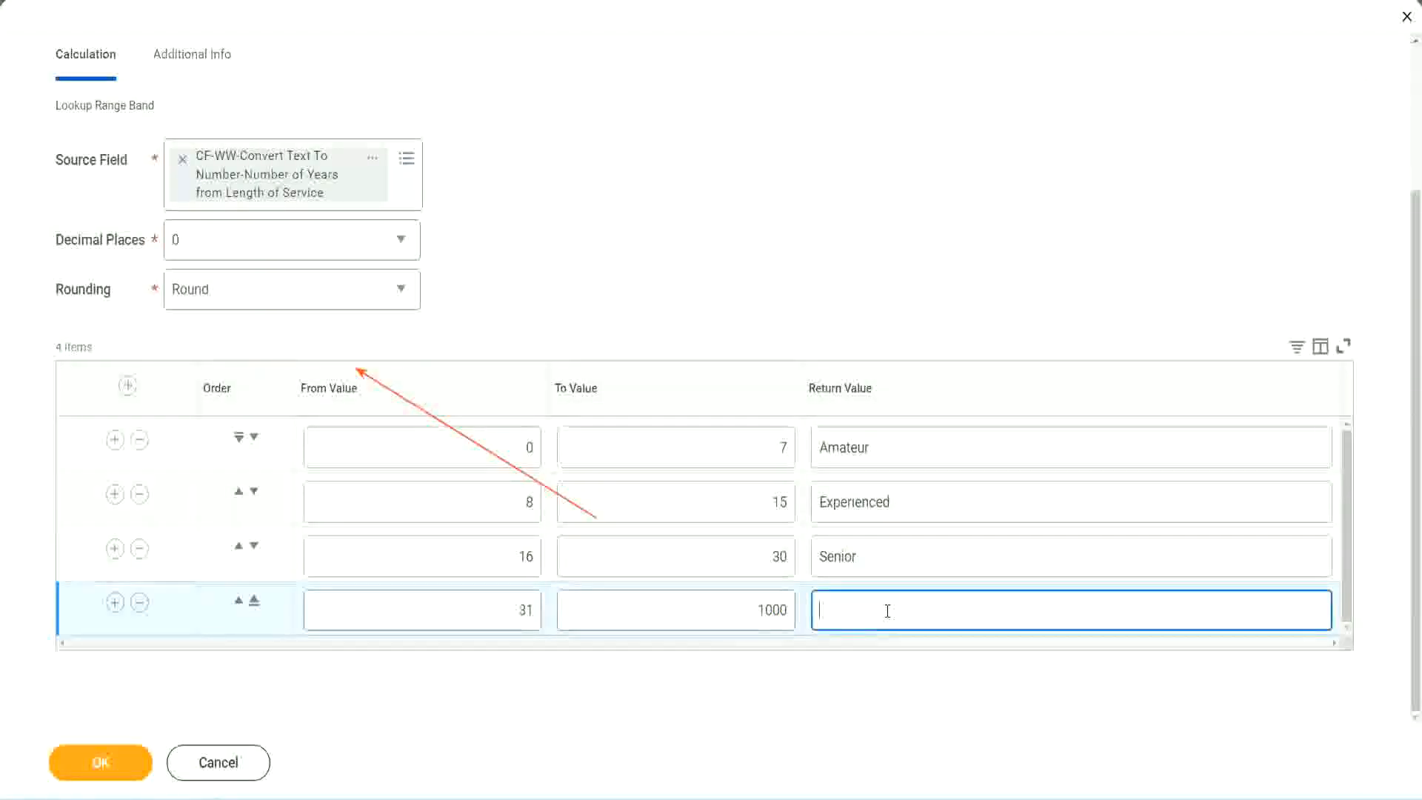
pyautogui.write('Legend')
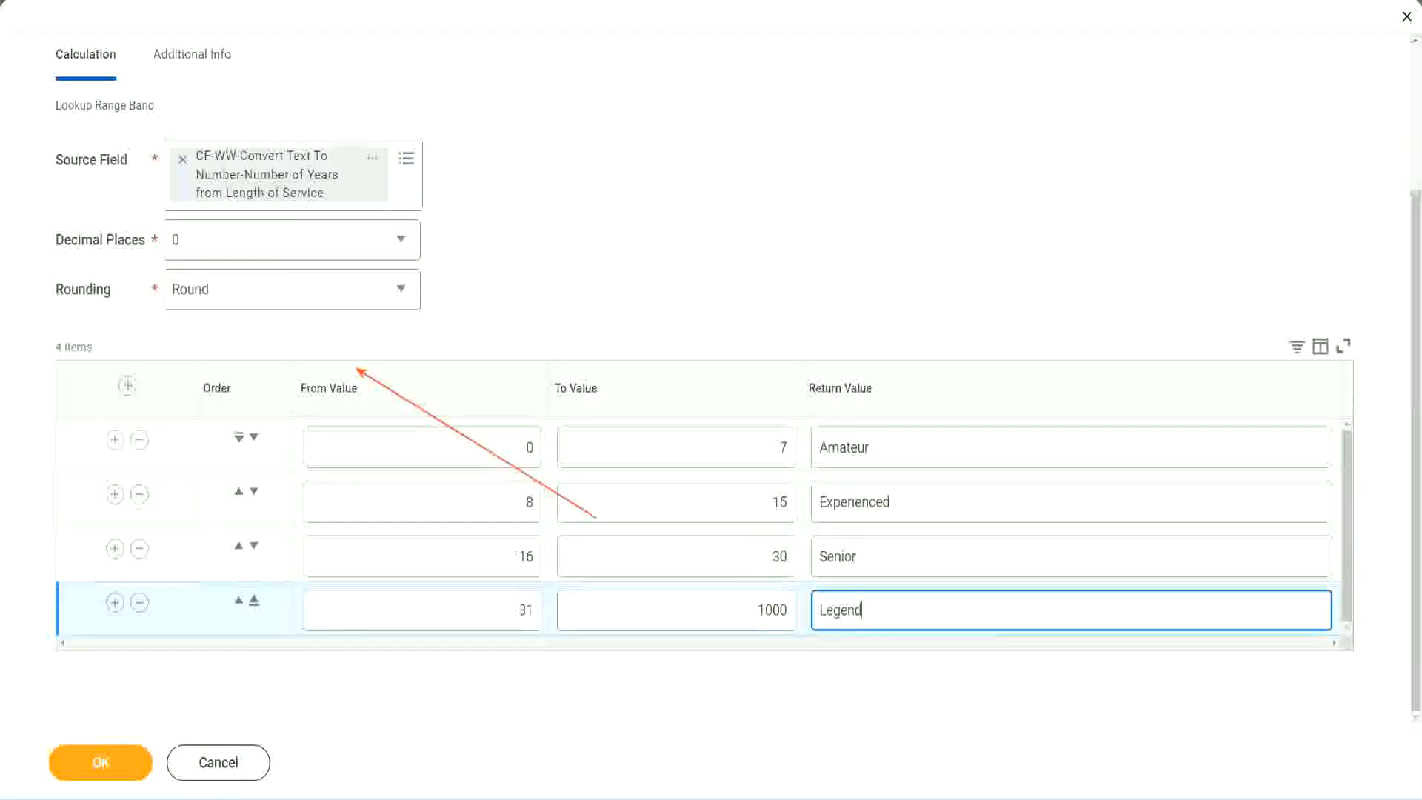
# - Review the from, to and return values of the range bands before saving the calculated field
pyautogui.click(666, 250)
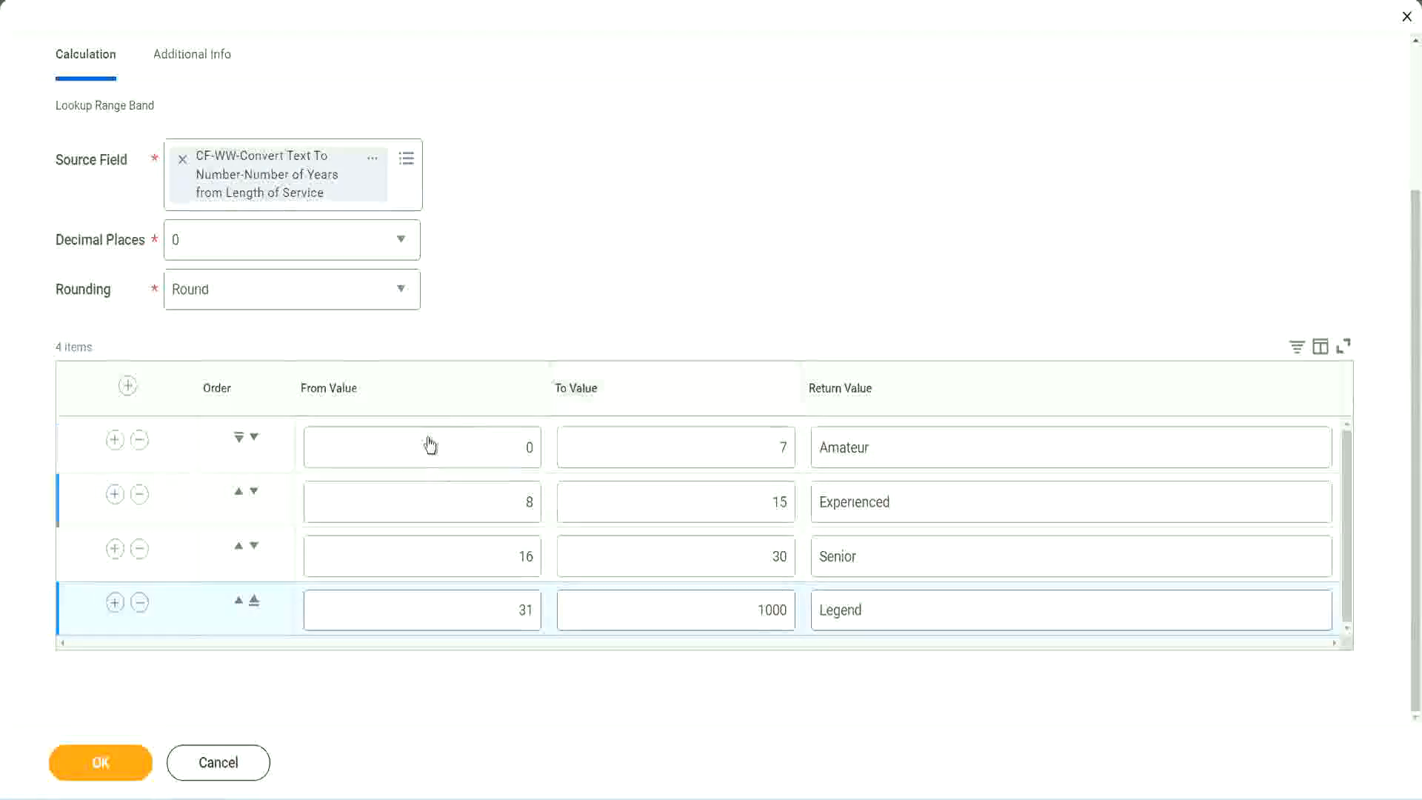
pyautogui.click(922, 445)
pyautogui.click(916, 505)
pyautogui.click(895, 562)
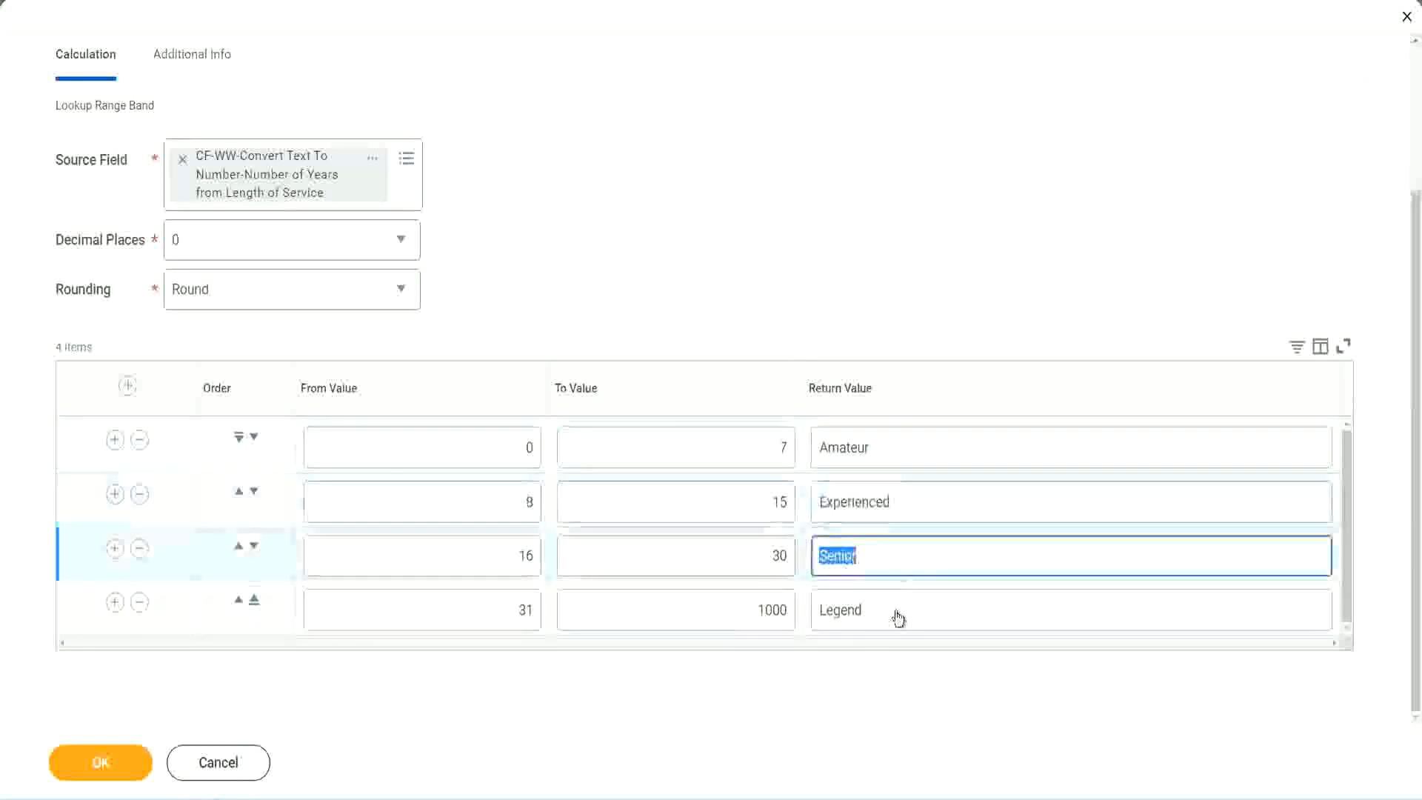
pyautogui.click(895, 608)
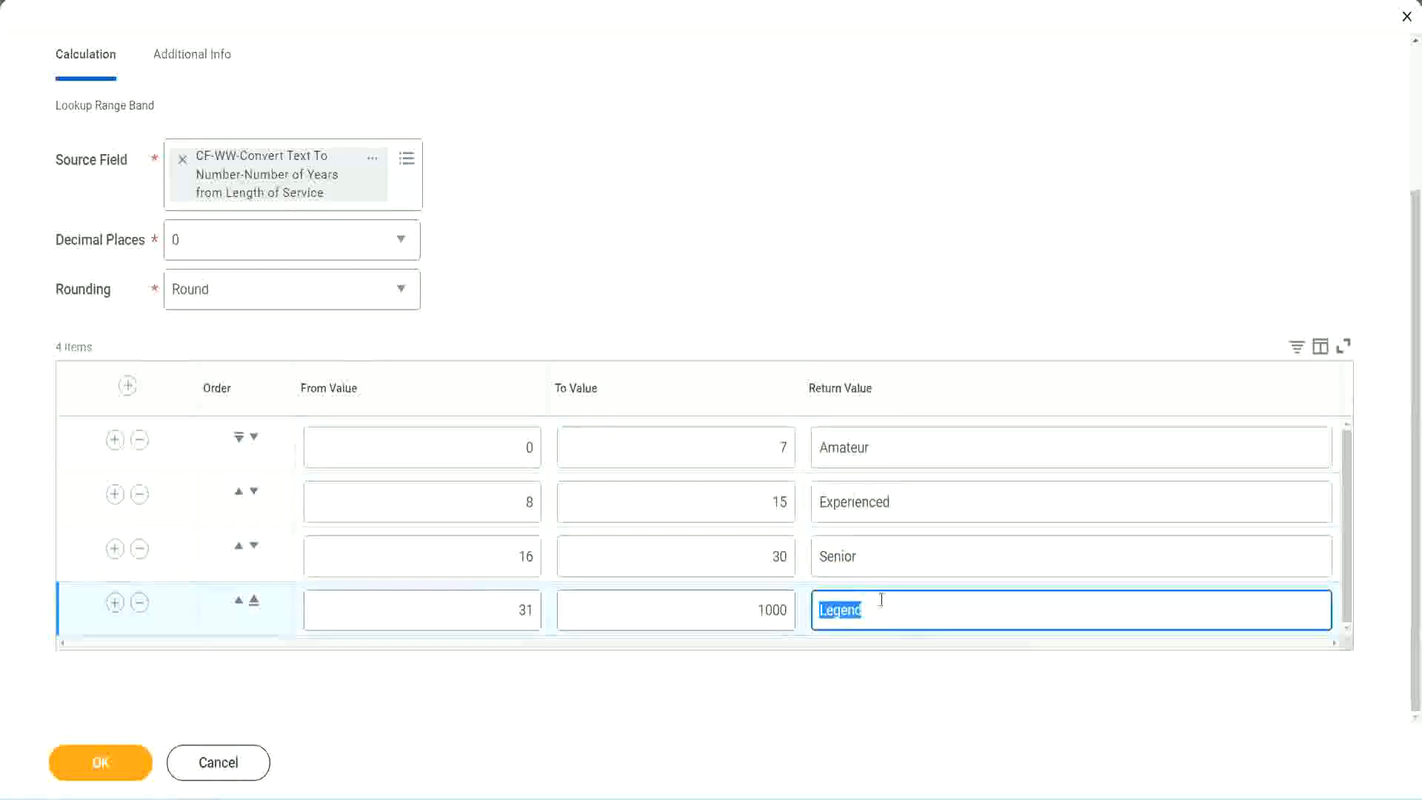
pyautogui.click(454, 453)
pyautogui.click(728, 433)
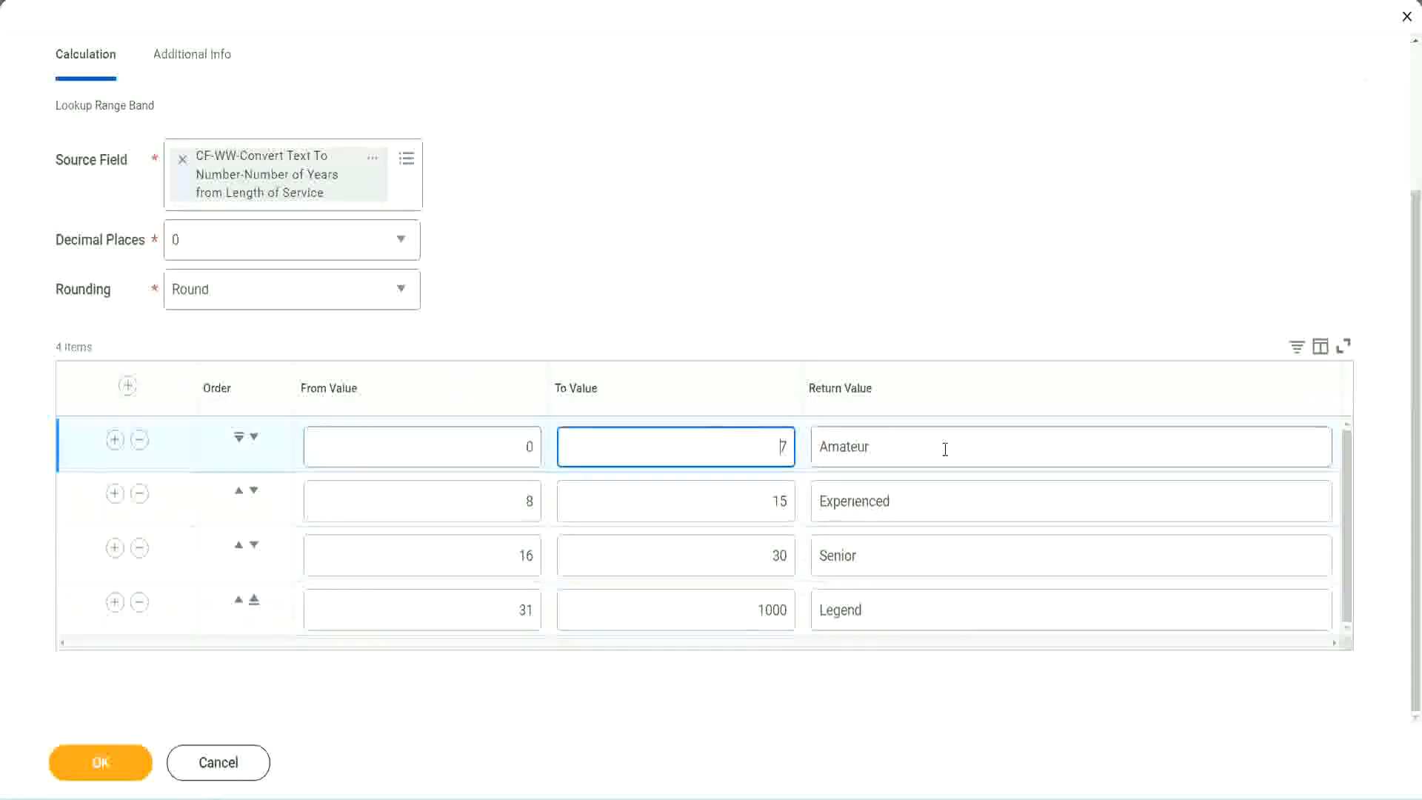
pyautogui.click(943, 447)
pyautogui.click(921, 501)
pyautogui.click(903, 561)
pyautogui.click(894, 609)
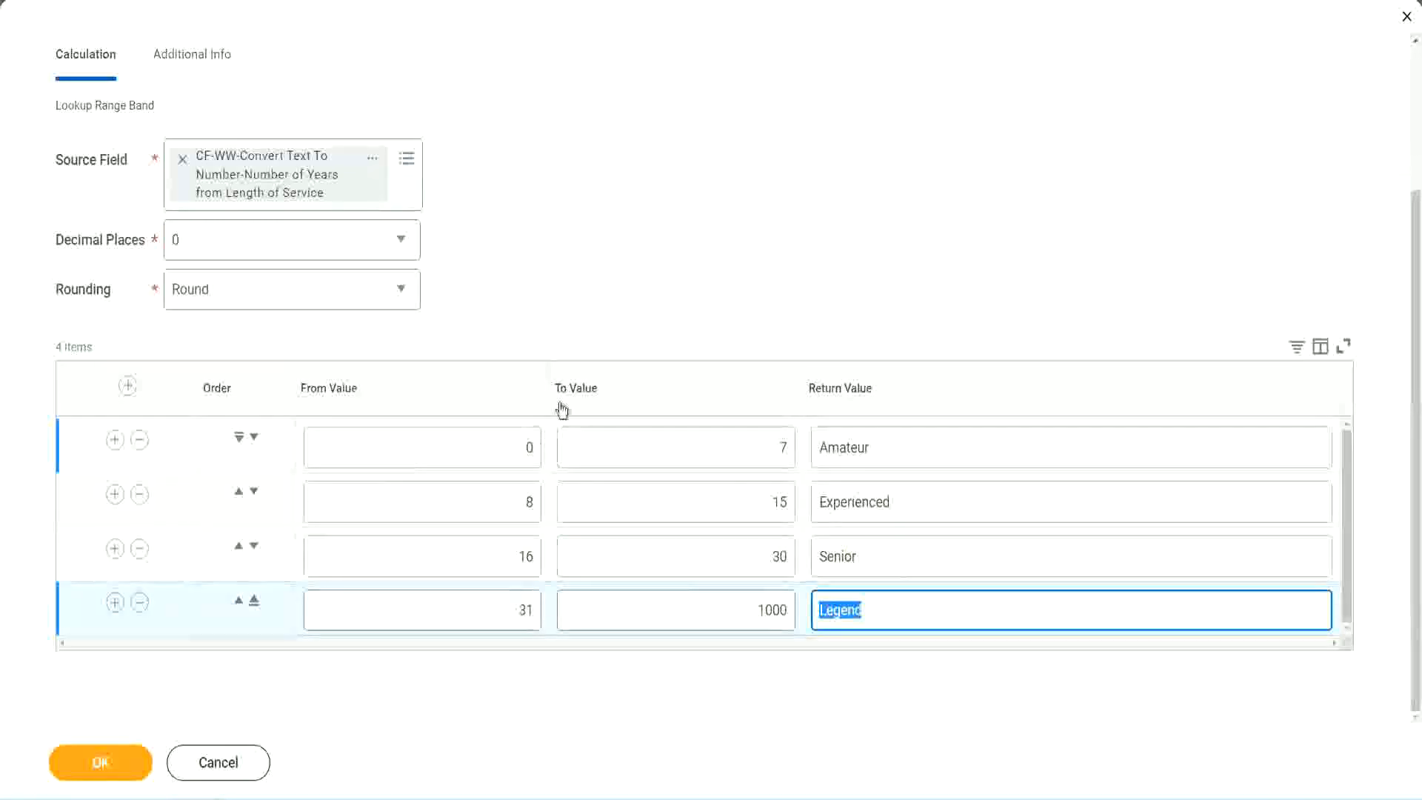
pyautogui.click(659, 312)
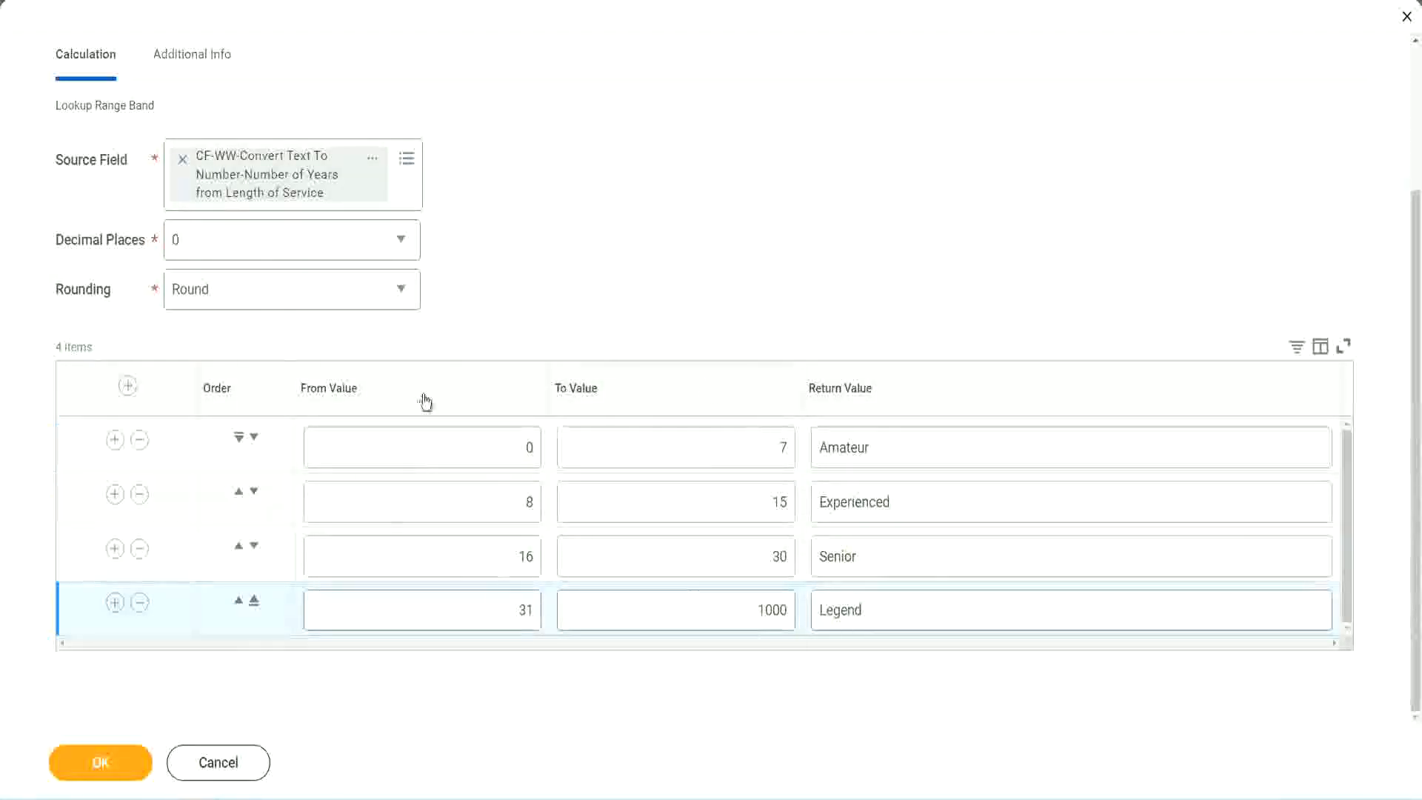
# - Save the Lookup Range Band calculated field and copy its name from the save confirmation
pyautogui.click(99, 761)
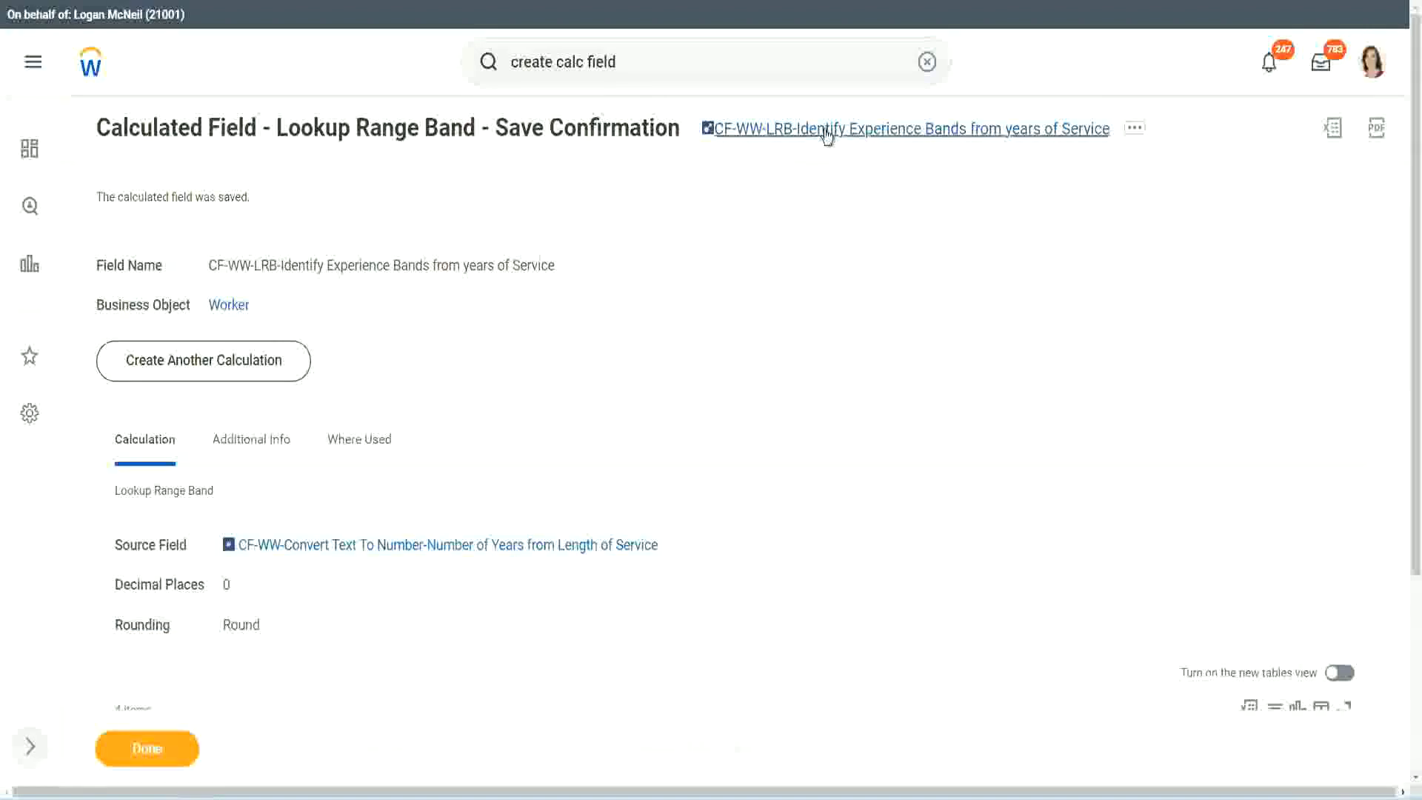
pyautogui.rightClick(822, 141)
pyautogui.click(839, 214)
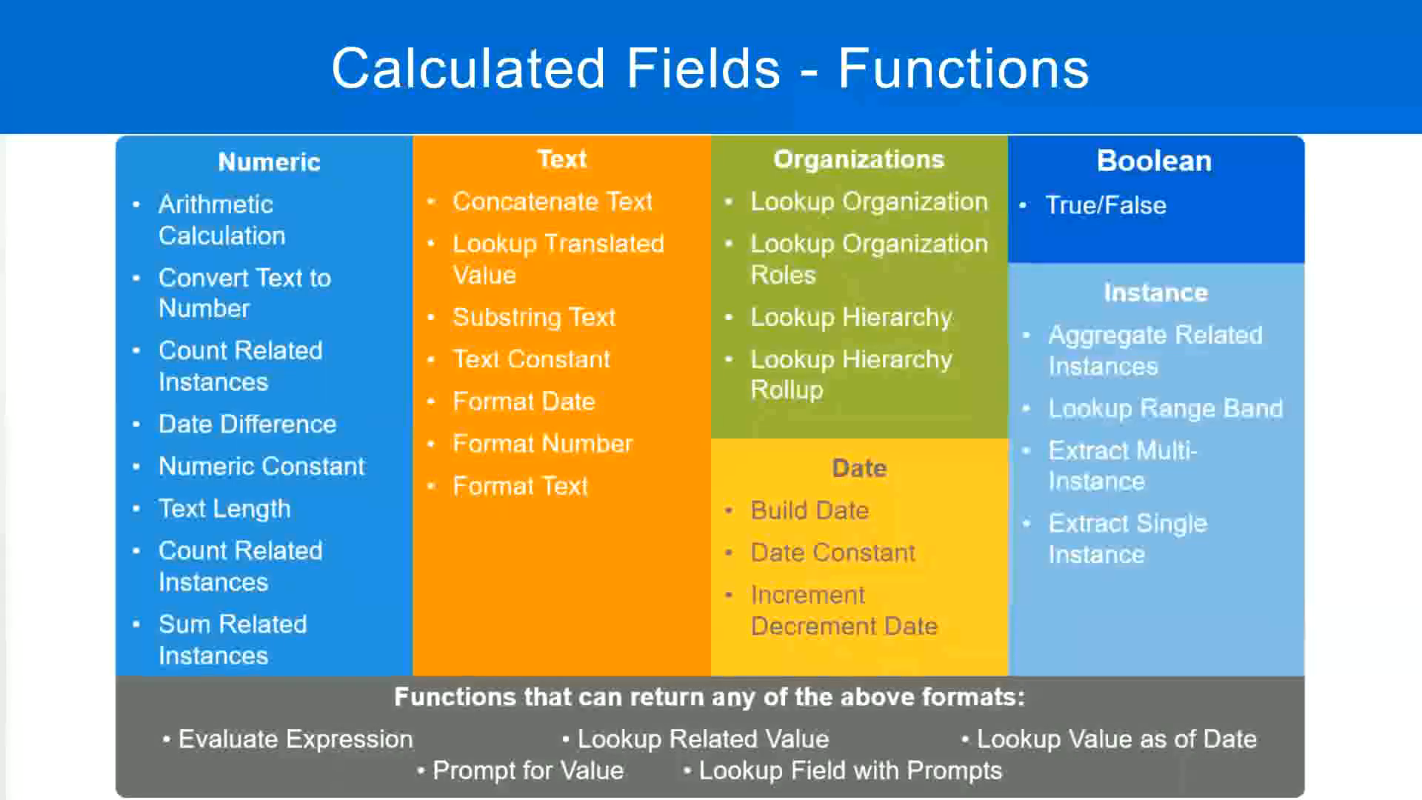
# - Switch to the Notepad++ notes and enter "10,000 USD" a few blank lines below the Eval Expression entry
pyautogui.hotkey('alt', 'Tab')
pyautogui.click(330, 581)
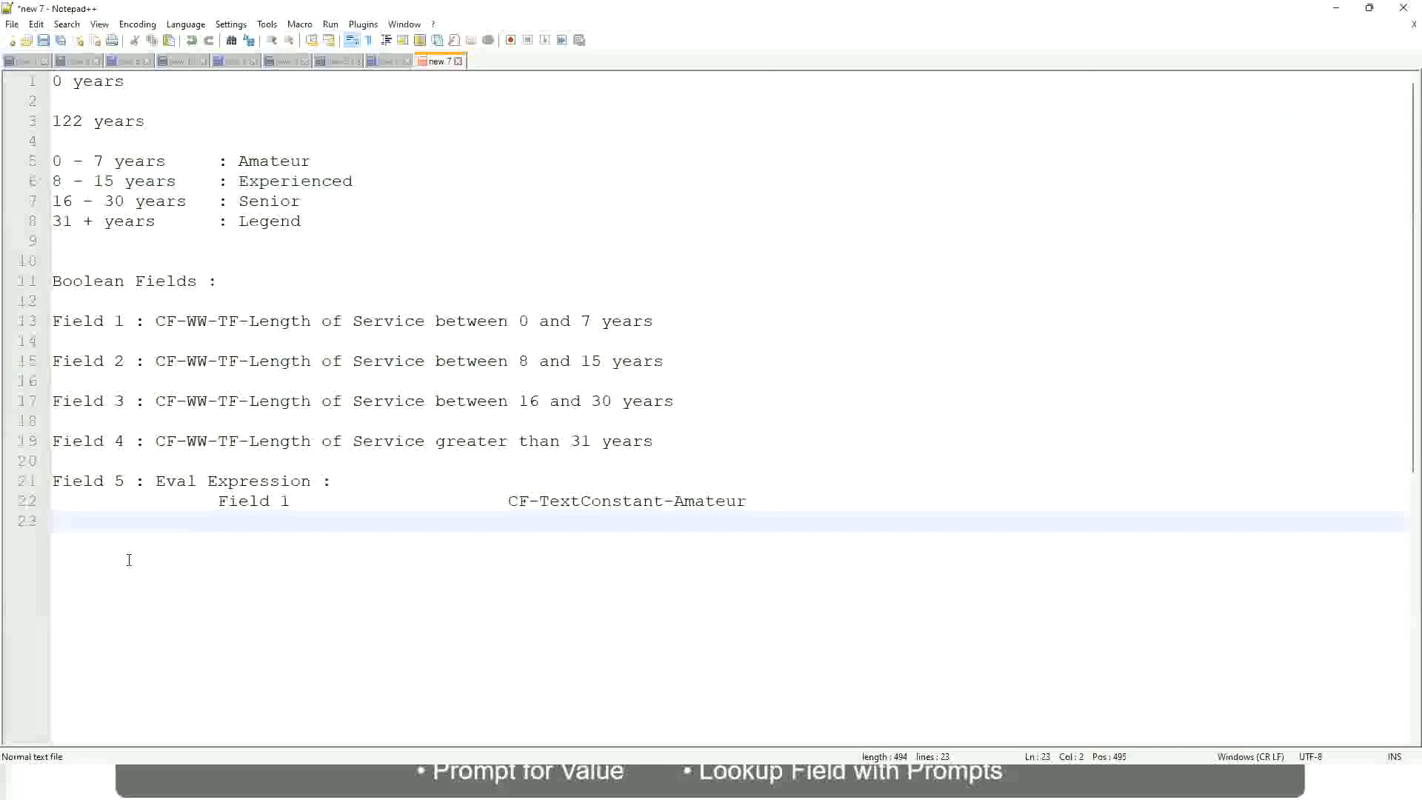
pyautogui.press('Return')
pyautogui.press('Return')
pyautogui.press('Return')
pyautogui.press('Left')
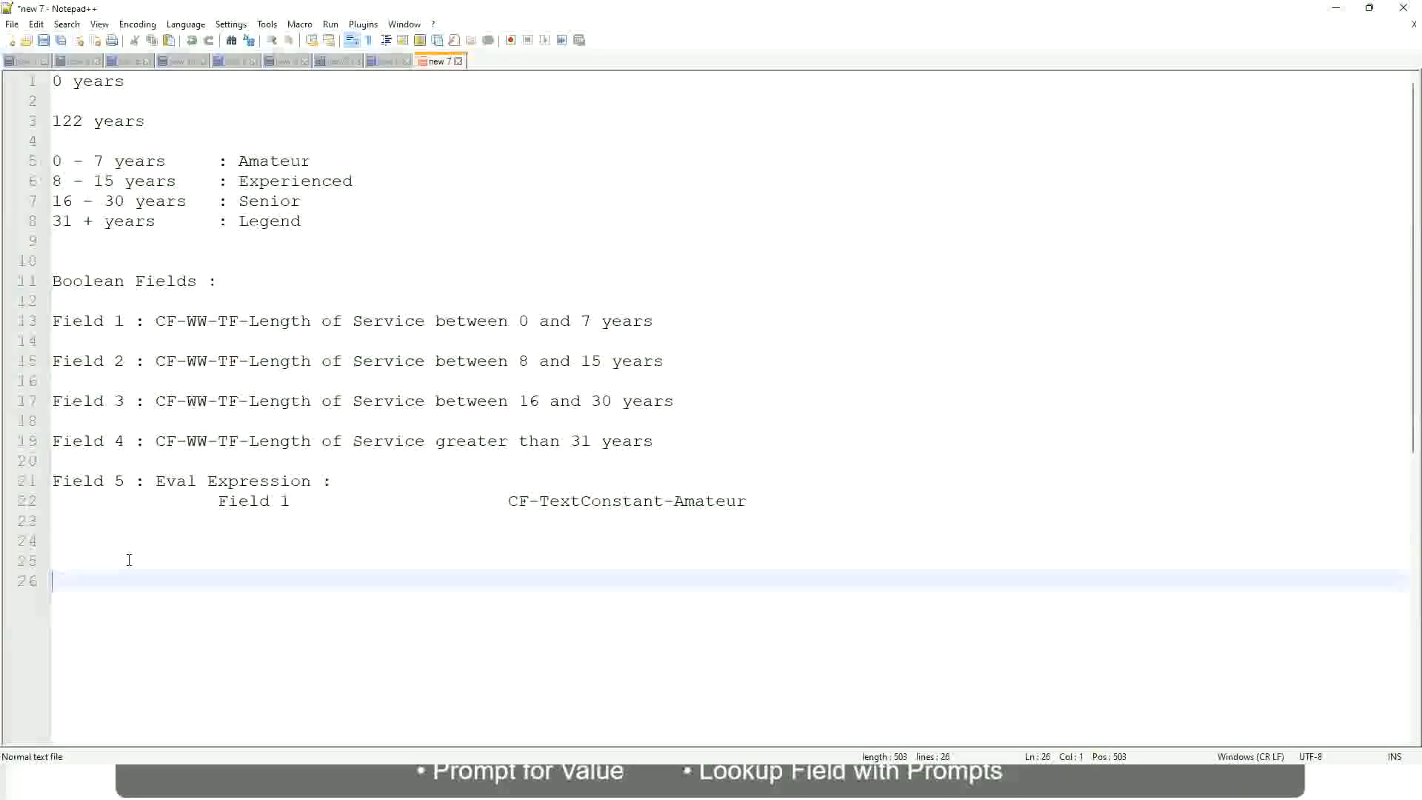
pyautogui.write('10,000 USD')
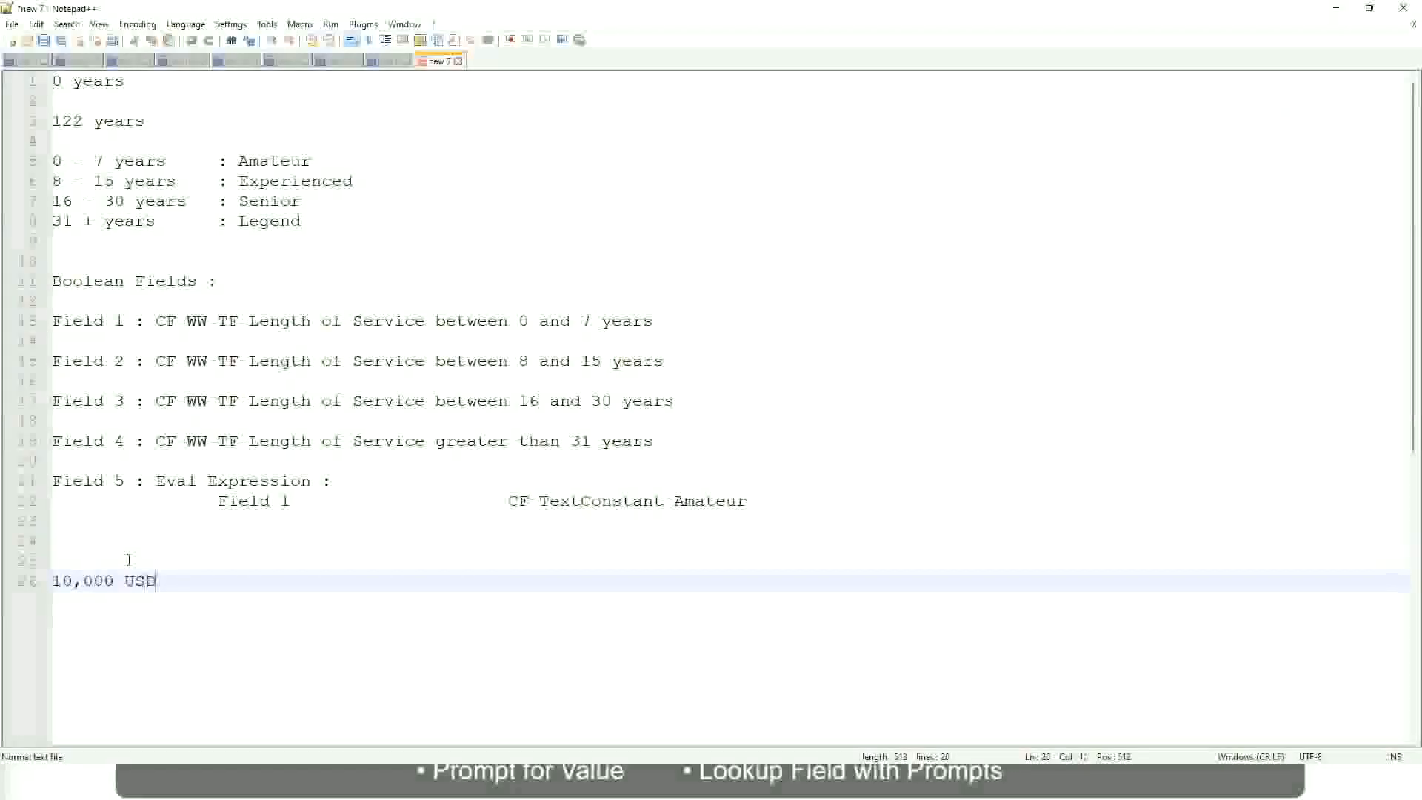
# - Add "1,000,000 USD" on the same line as 10,000 USD, separated by a wide tabbed gap
pyautogui.press('Tab')
pyautogui.press('Tab')
pyautogui.press('Tab')
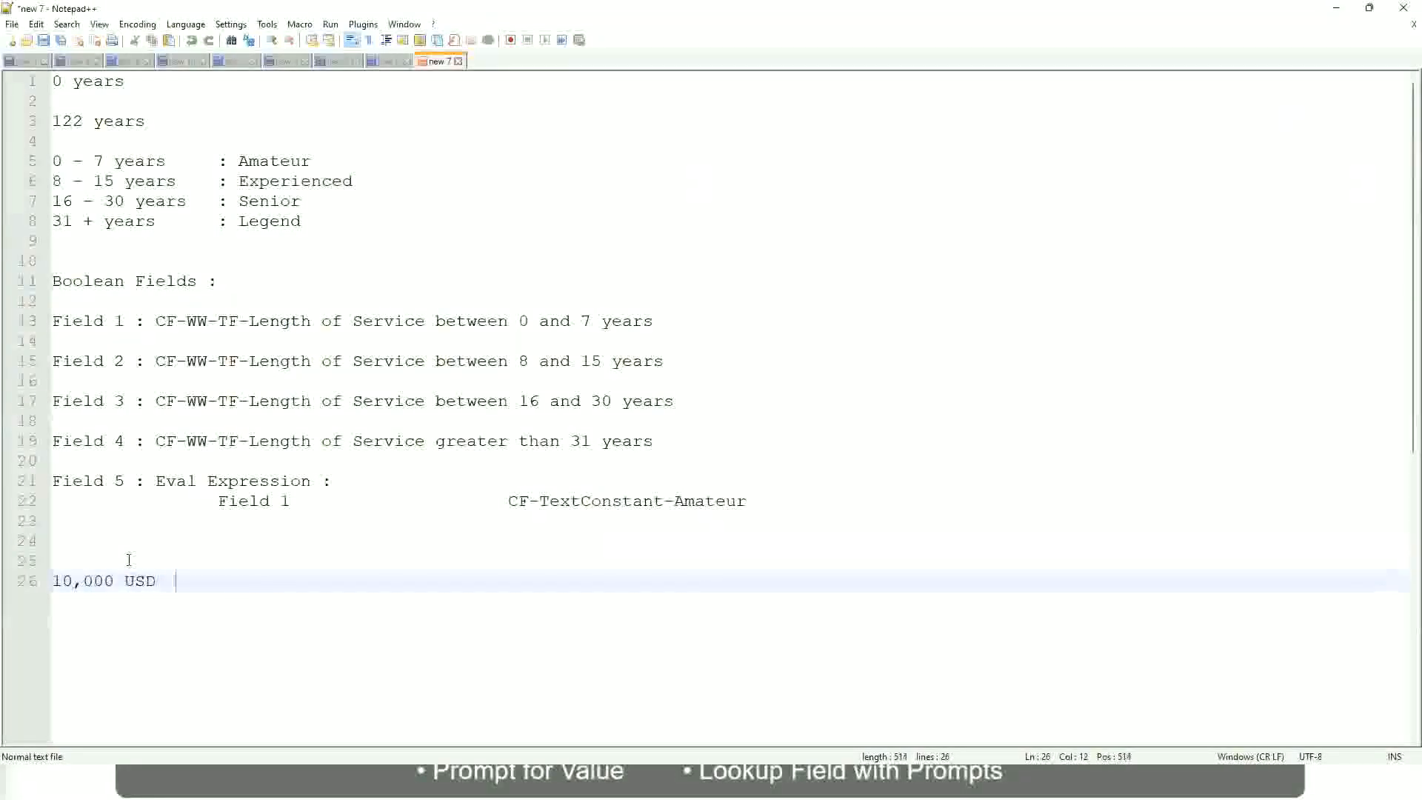
pyautogui.press('Tab')
pyautogui.press('Tab')
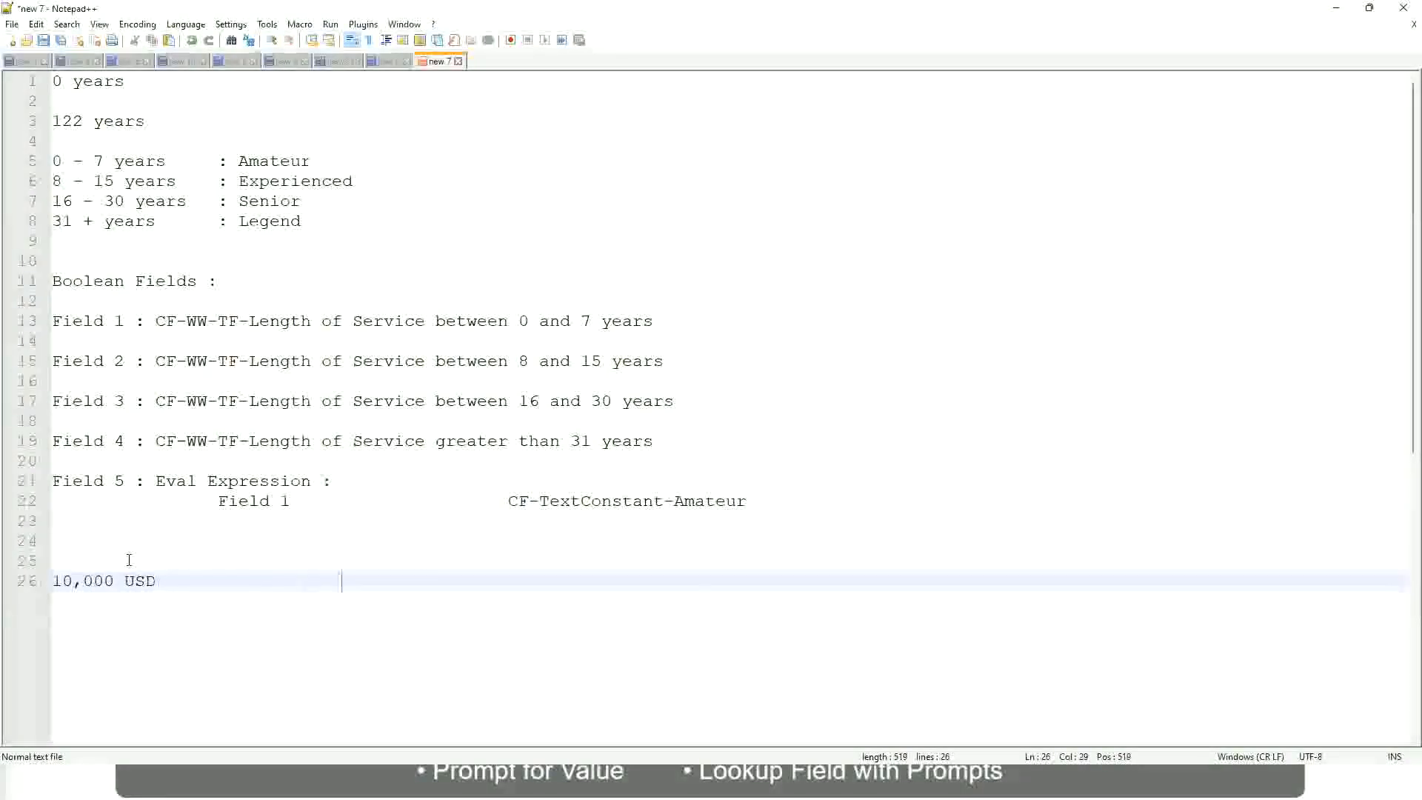
pyautogui.write('1,000,000')
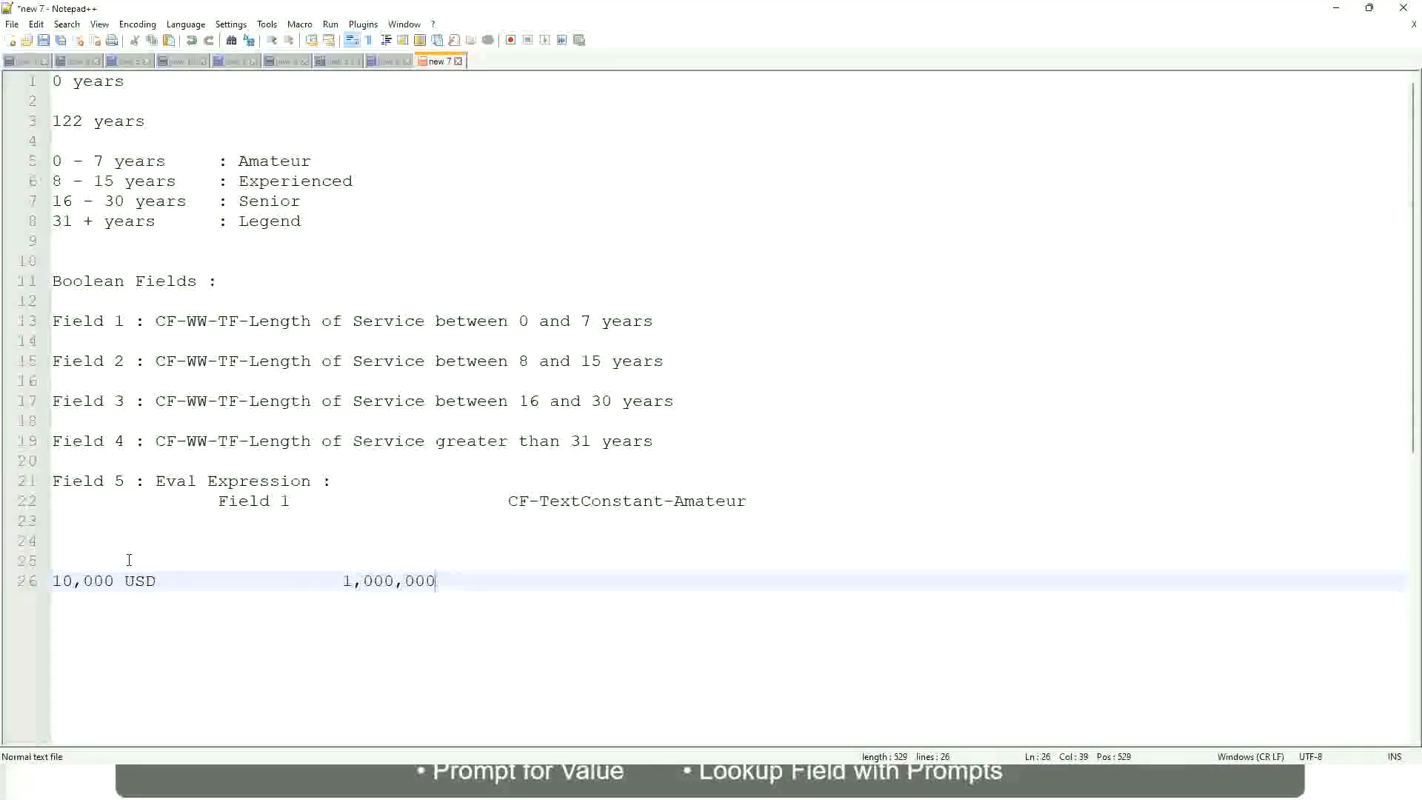
pyautogui.press('Left')
pyautogui.press('Left')
pyautogui.press('Left')
pyautogui.press('Left')
pyautogui.press('Left')
pyautogui.press('Left')
pyautogui.press('Left')
pyautogui.press('Left')
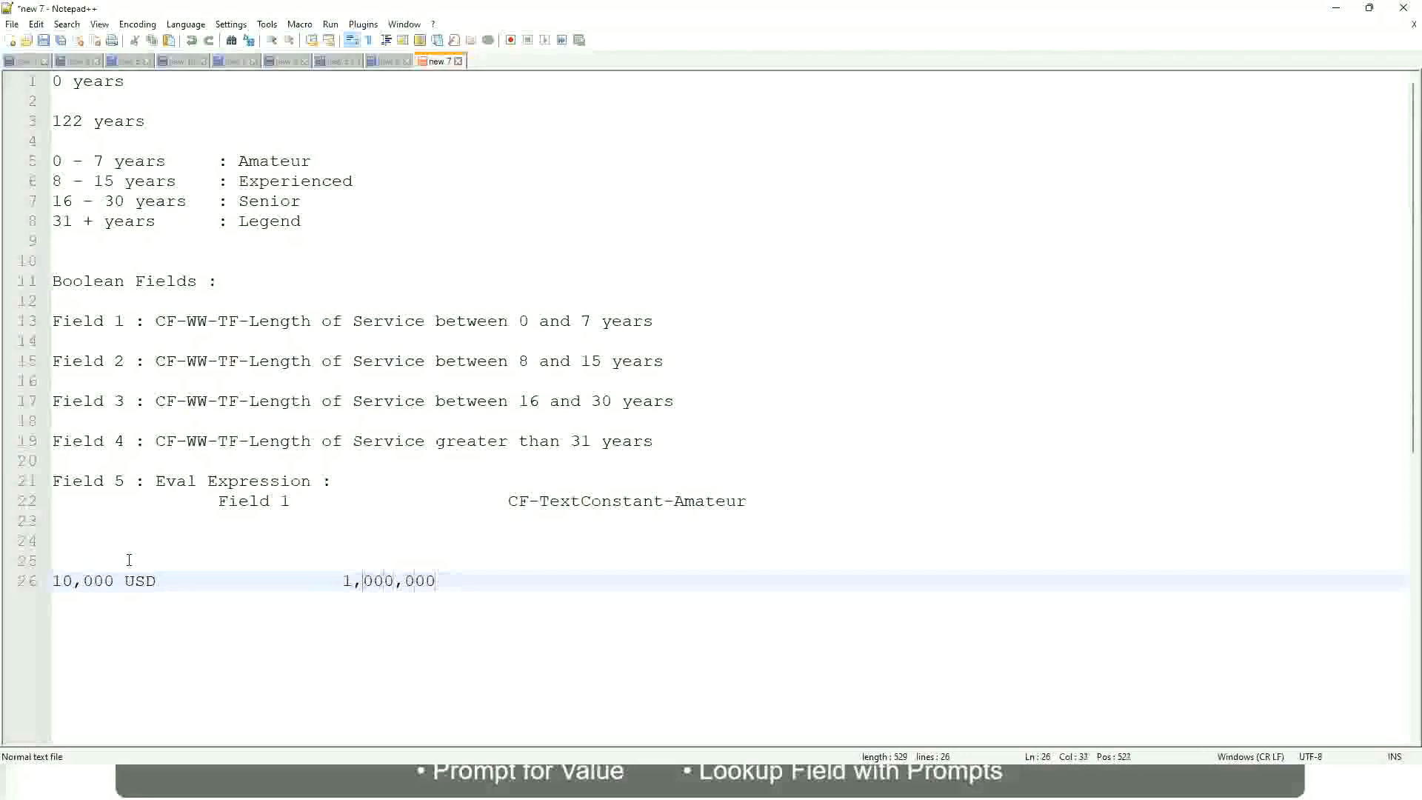
pyautogui.press('Right')
pyautogui.press('Right')
pyautogui.press('Right')
pyautogui.press('Right')
pyautogui.press('Right')
pyautogui.press('End')
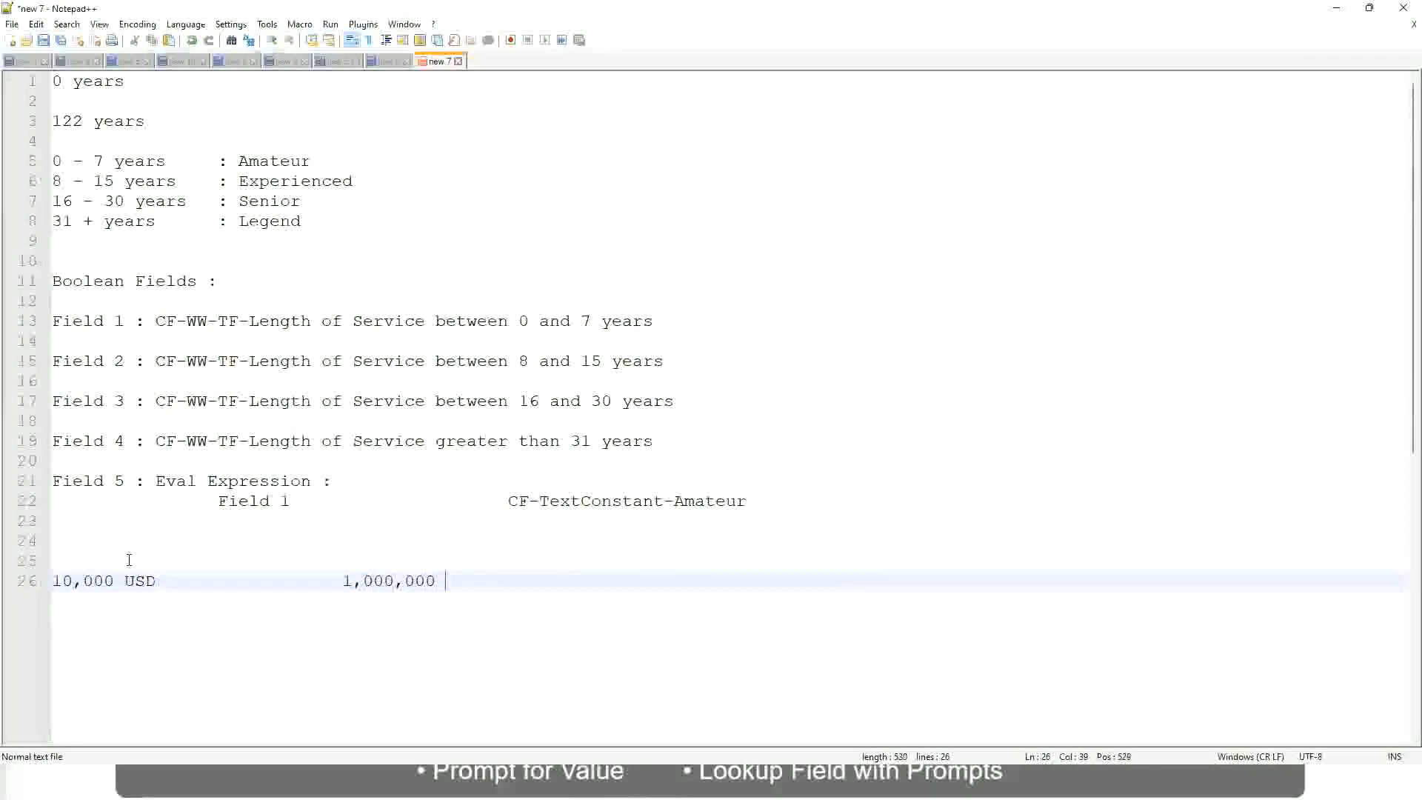
pyautogui.write('USD')
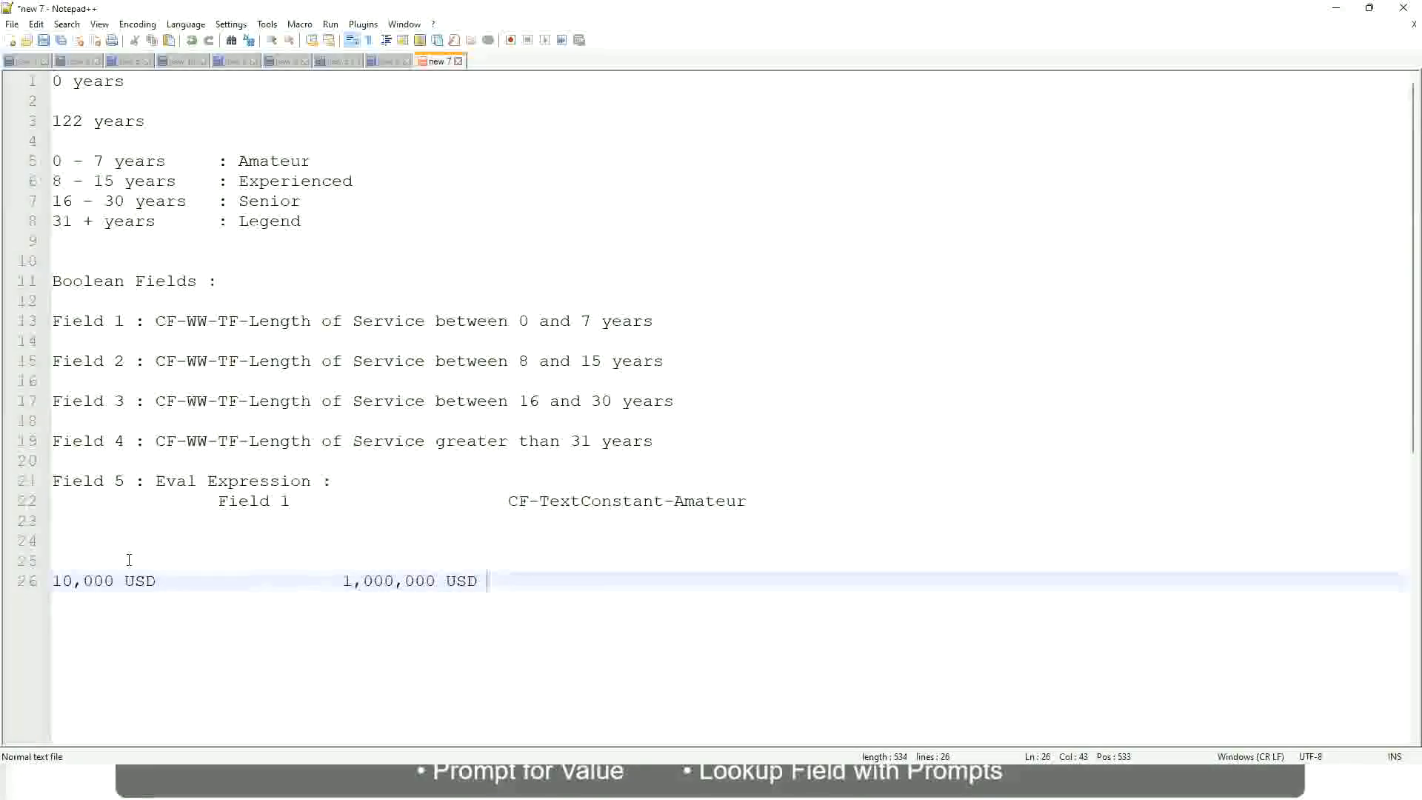
# - Below the USD amounts, leave a blank line and add the band "10 - 50,000 : Low" with a tabbed label
pyautogui.press('Return')
pyautogui.press('Return')
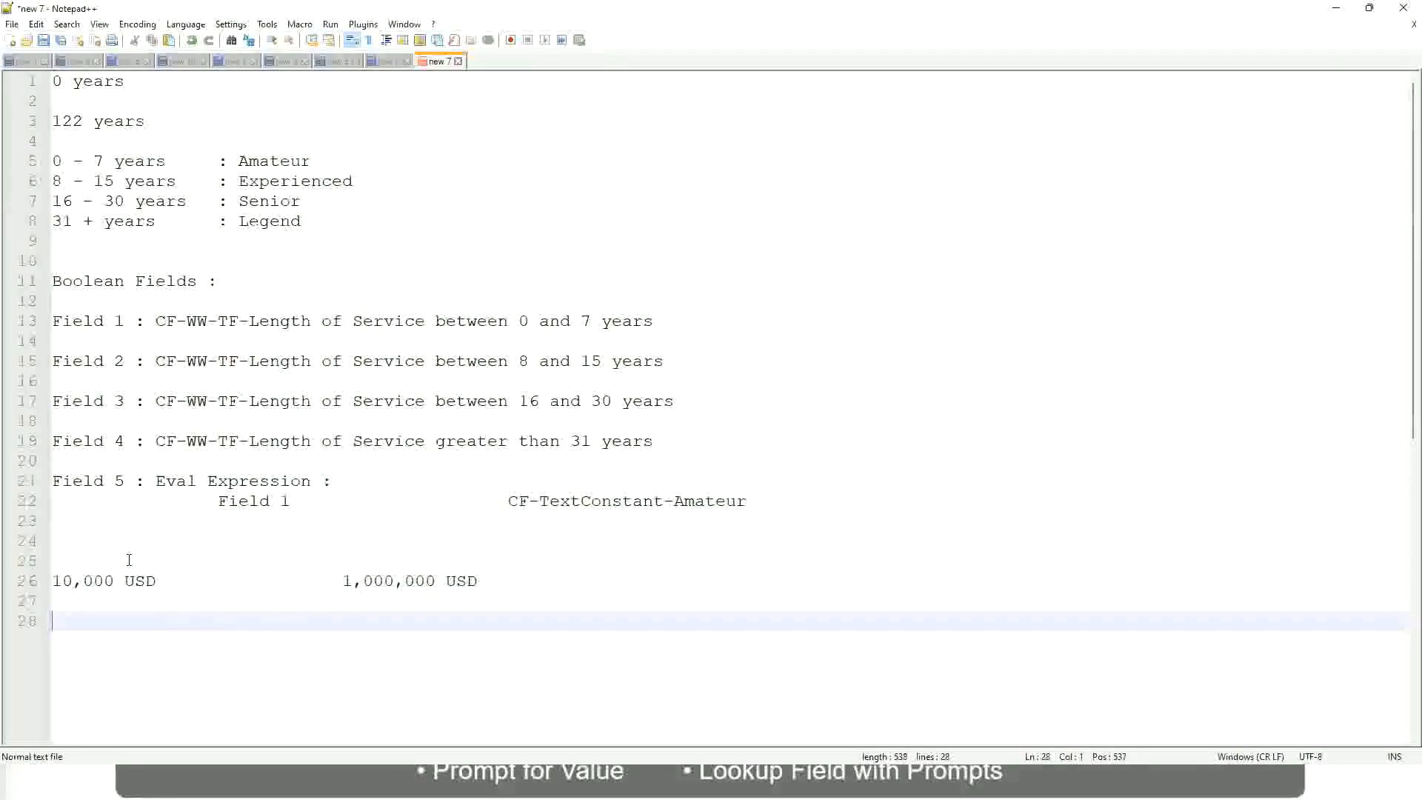
pyautogui.write('10 - 50,000')
pyautogui.press('Tab')
pyautogui.press('Tab')
pyautogui.press('Tab')
pyautogui.press('Tab')
pyautogui.write(': Low')
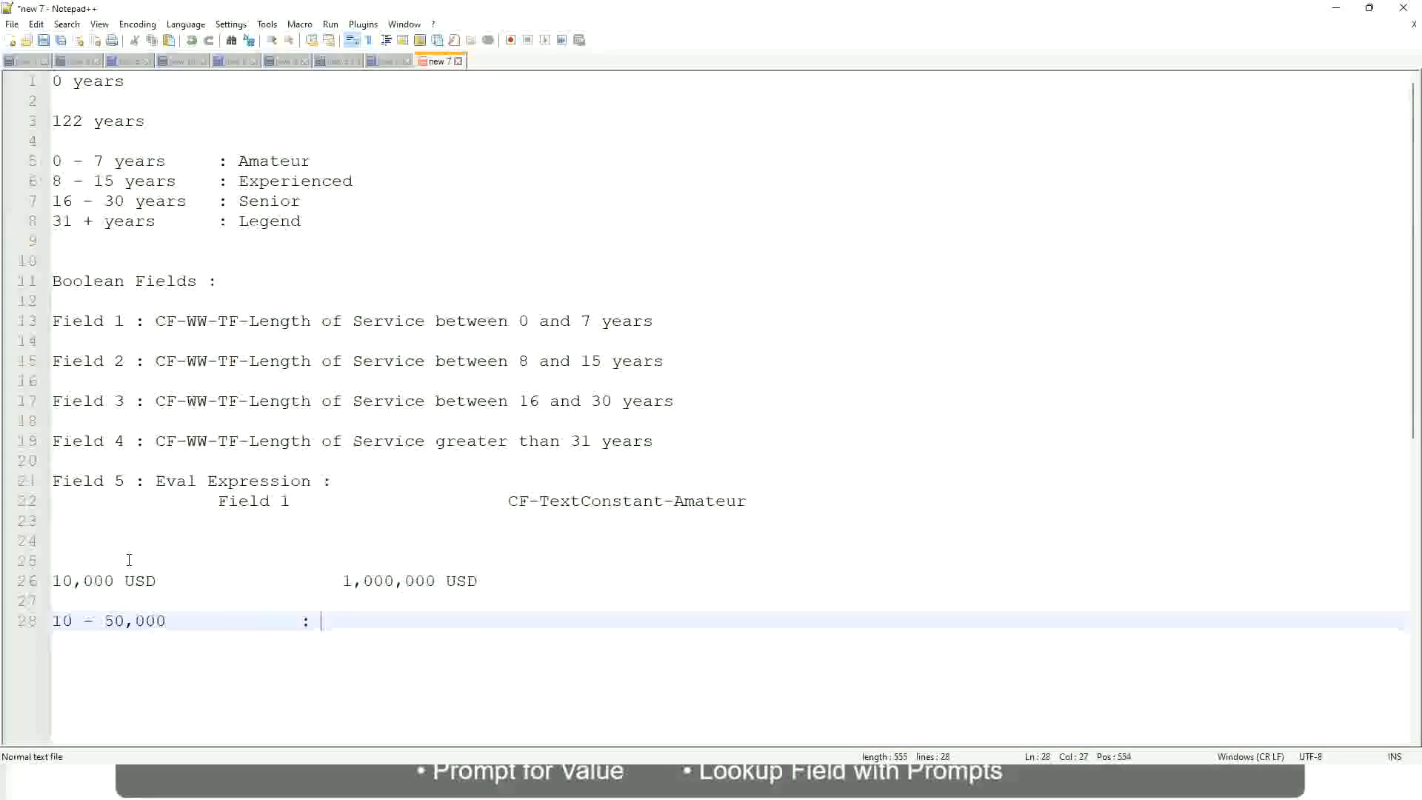
pyautogui.press('Return')
pyautogui.press('Return')
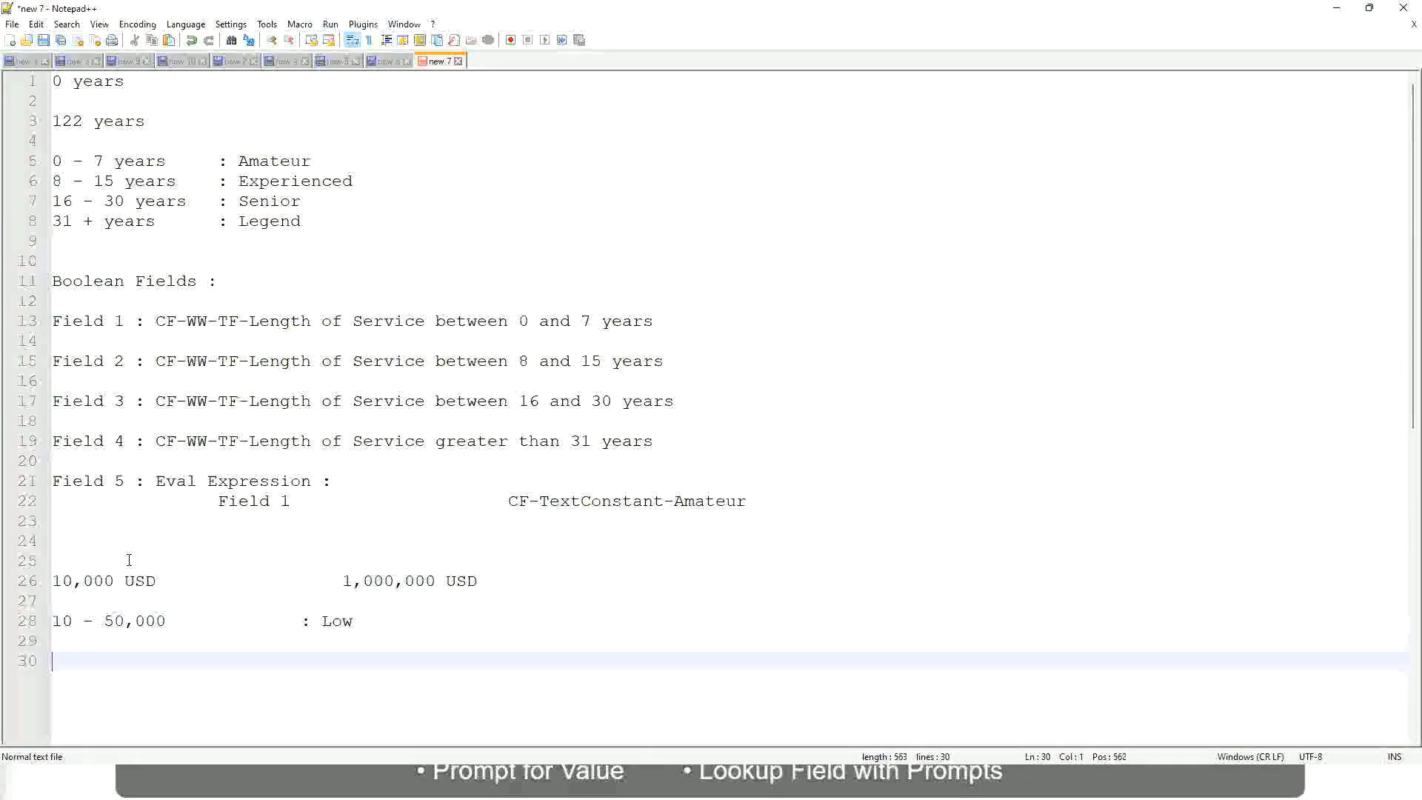
# - Add the band "50,001 - 150,000 : Medium" directly below the Low band, with its label aligned
pyautogui.press('Up')
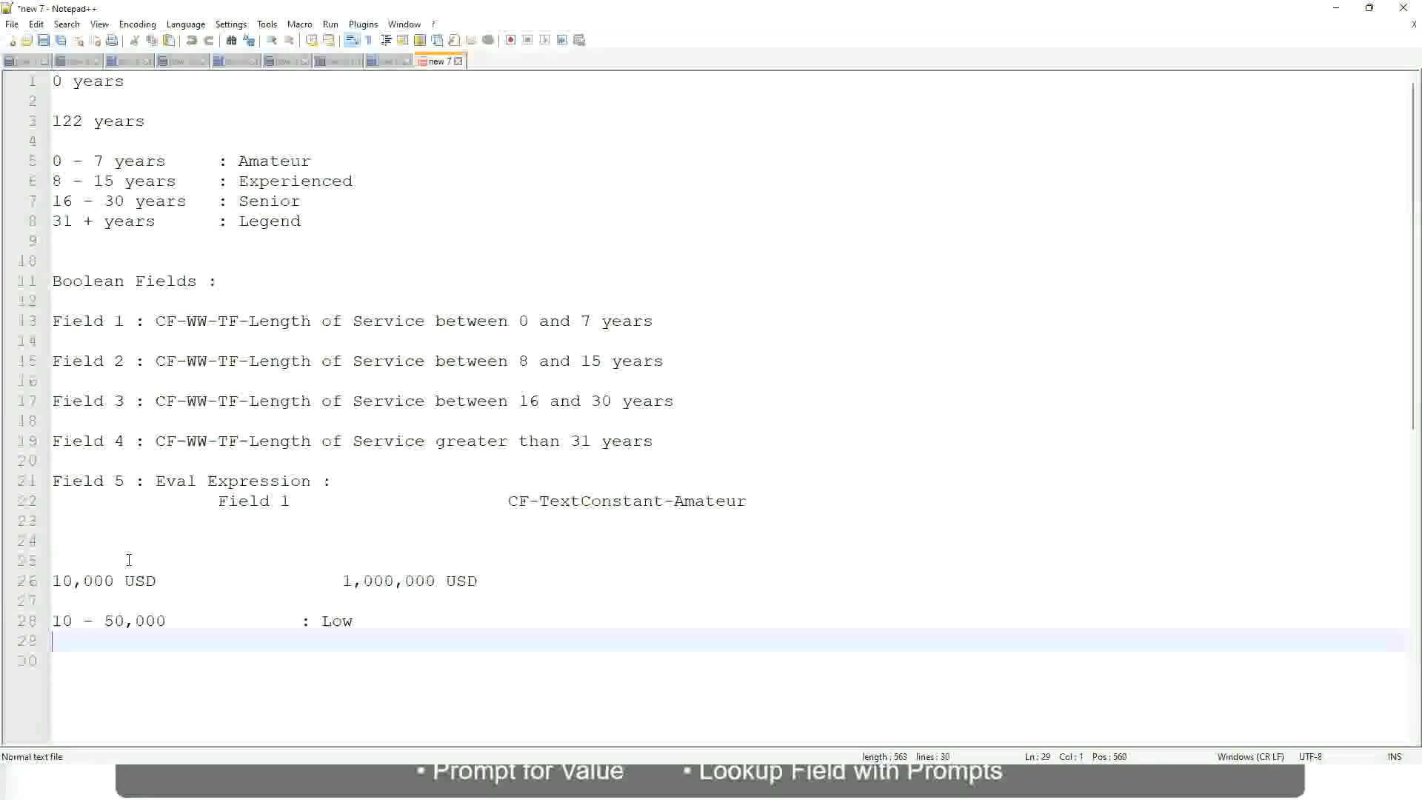
pyautogui.write('50,001 ')
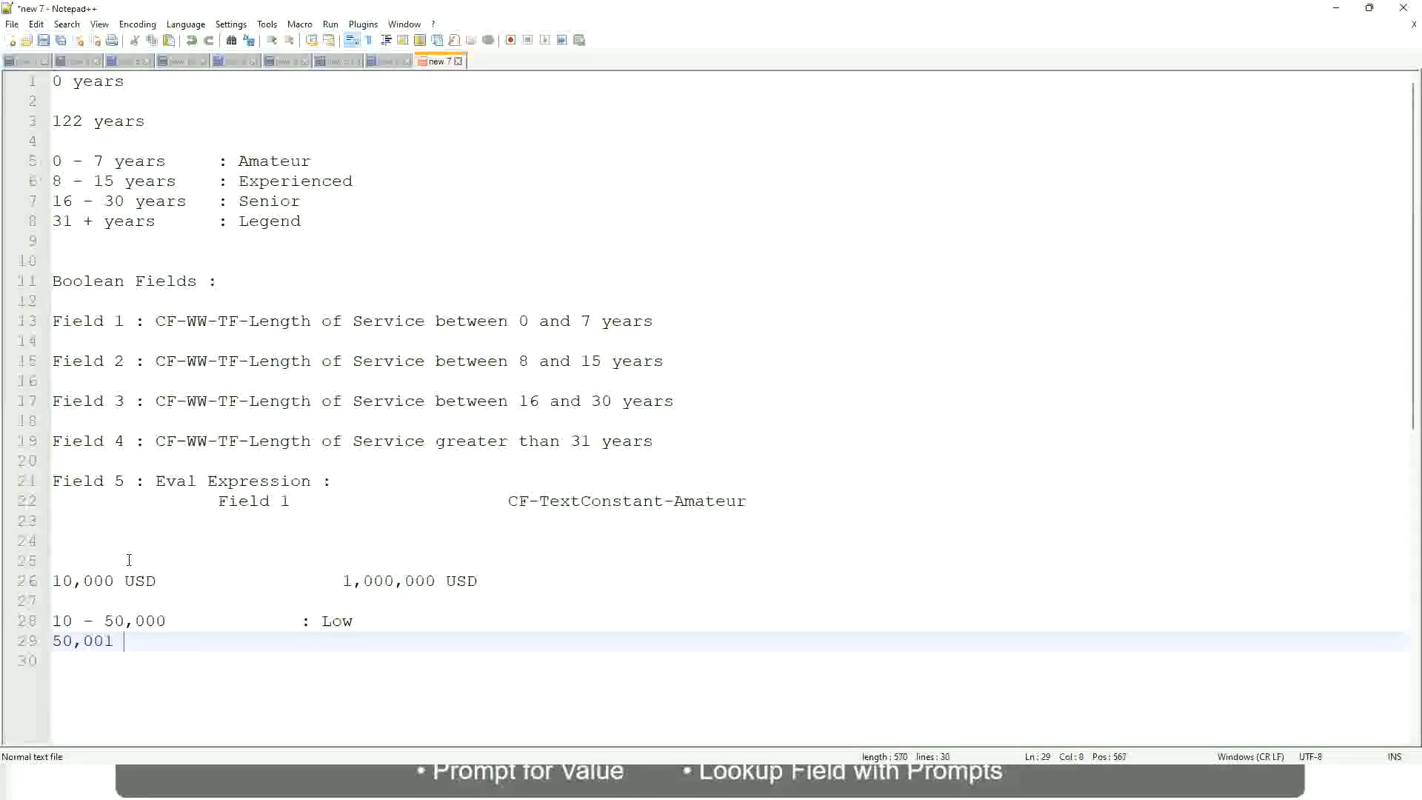
pyautogui.write('- 150,000')
pyautogui.press('Tab')
pyautogui.press('Tab')
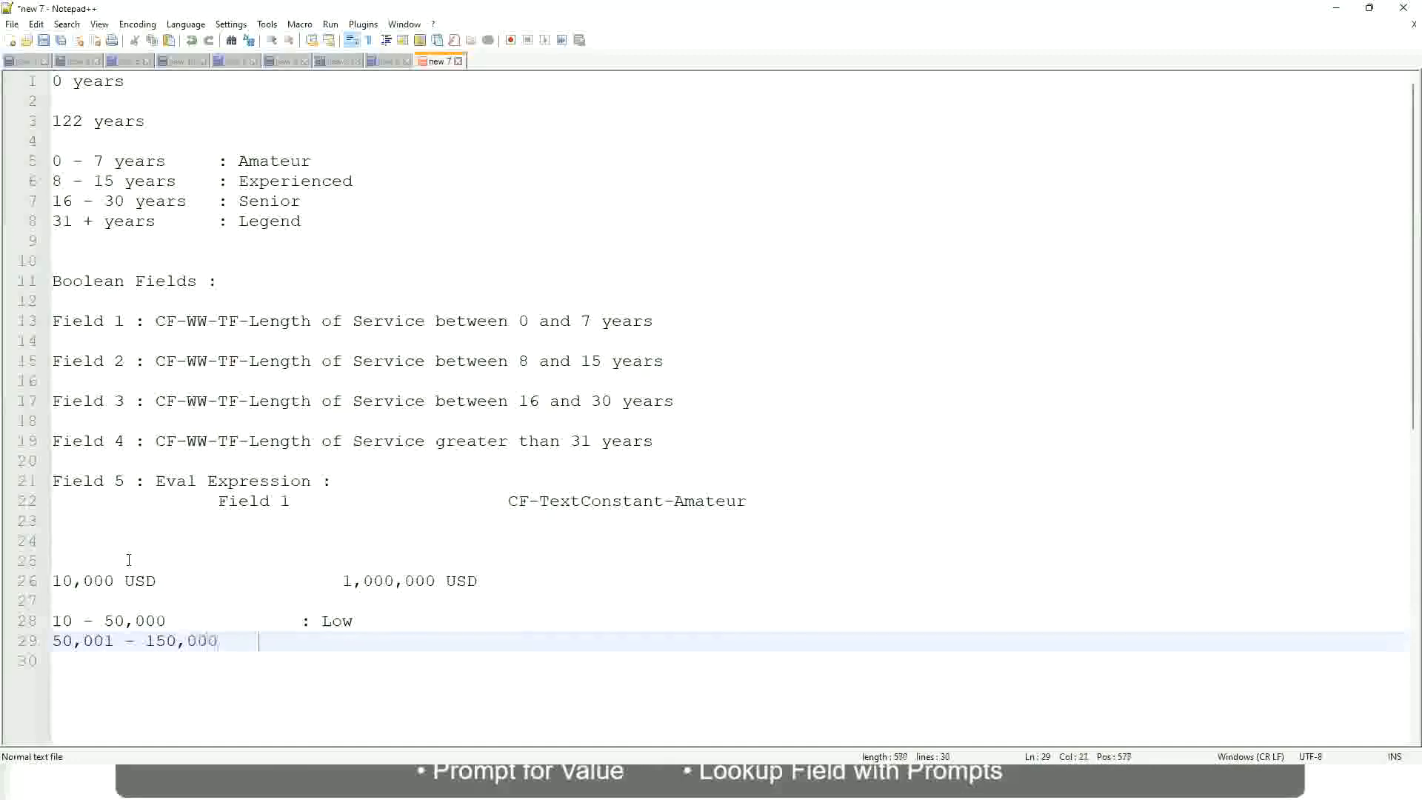
pyautogui.write(': Med')
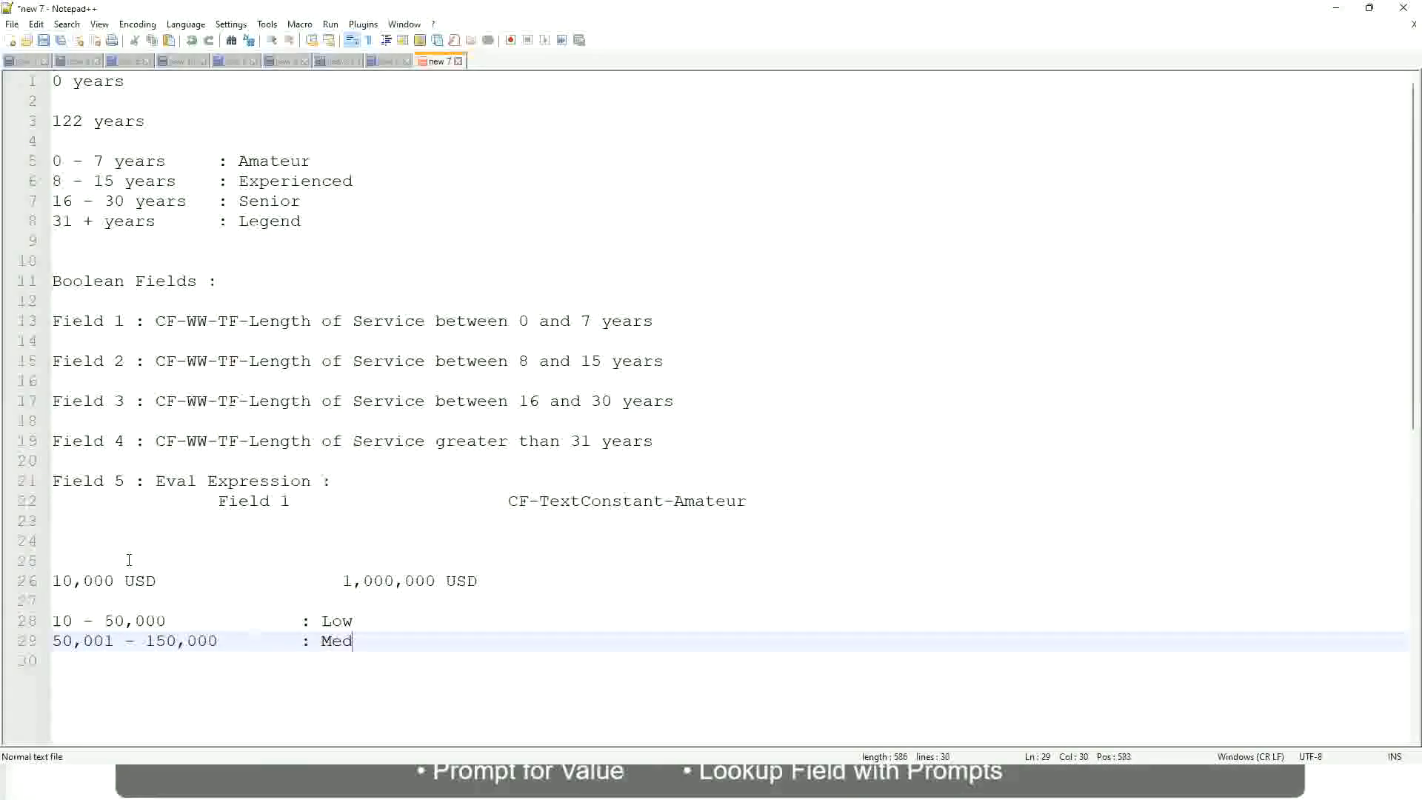
pyautogui.write('ium')
pyautogui.press('Return')
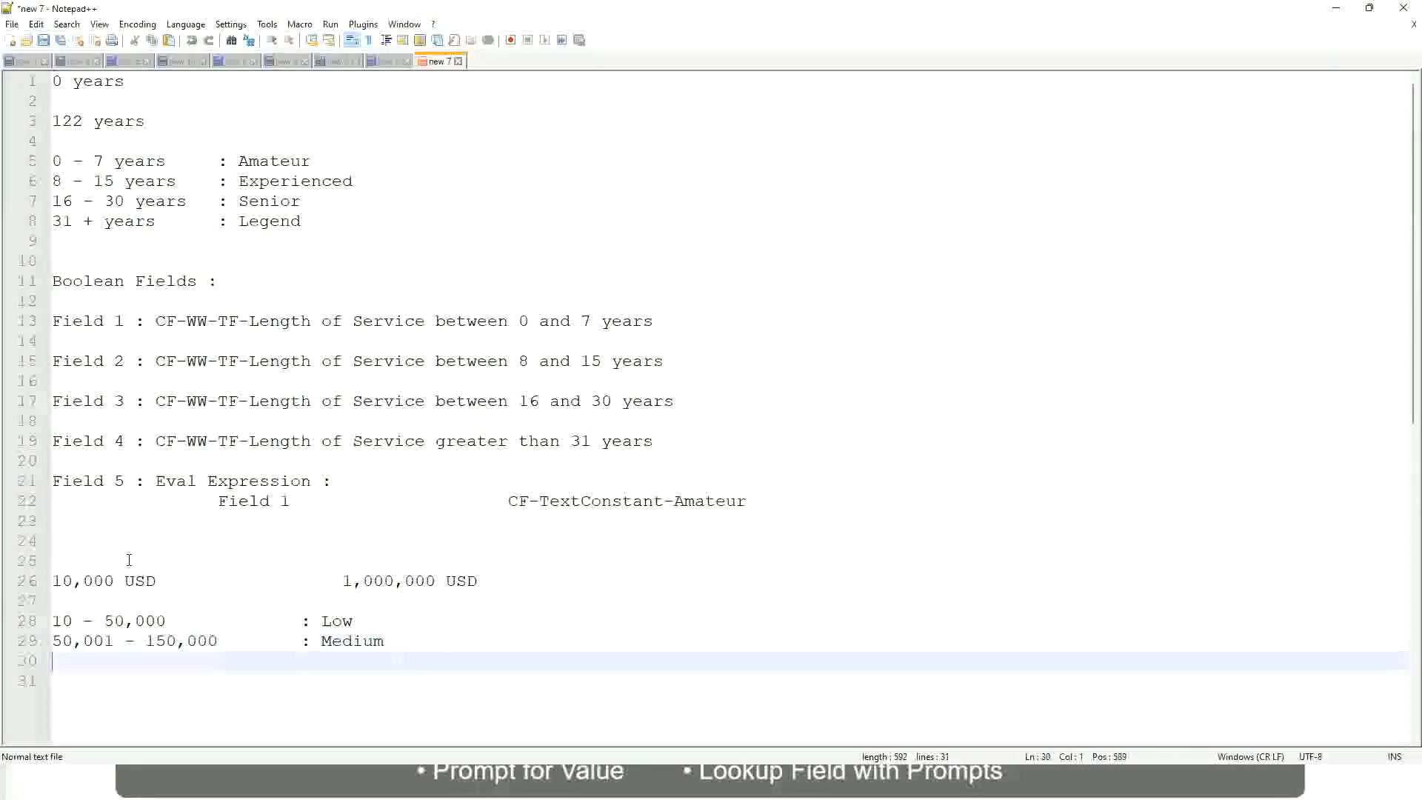
# - Add the band "> 150,000 : High" below the Medium band, with its label aligned
pyautogui.write('> 150,000')
pyautogui.press('Tab')
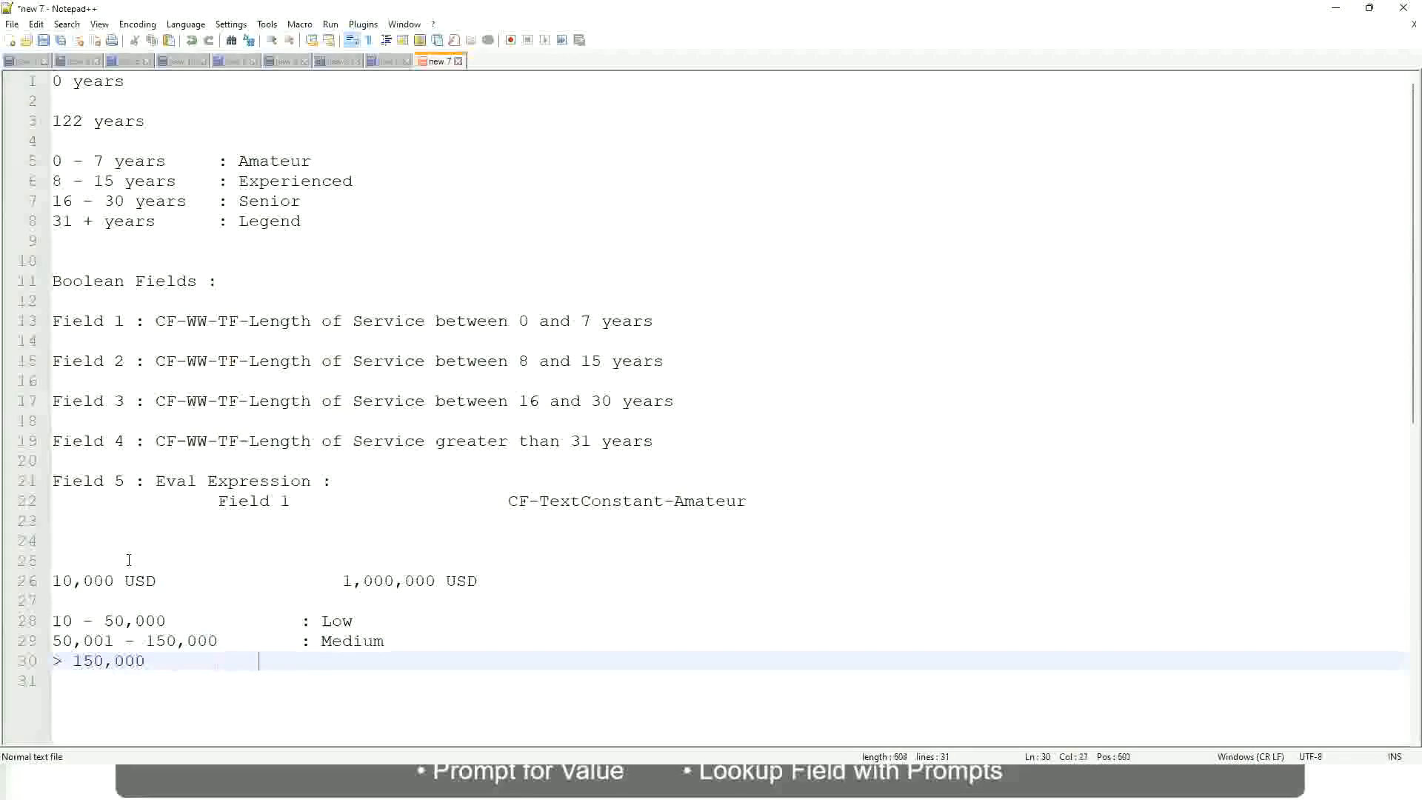
pyautogui.press('Tab')
pyautogui.write(': High')
# - Review the 10,000 to 1,000,000 USD range against the Low, Medium and High bands listed below it
pyautogui.click(45, 581)
pyautogui.click(62, 581)
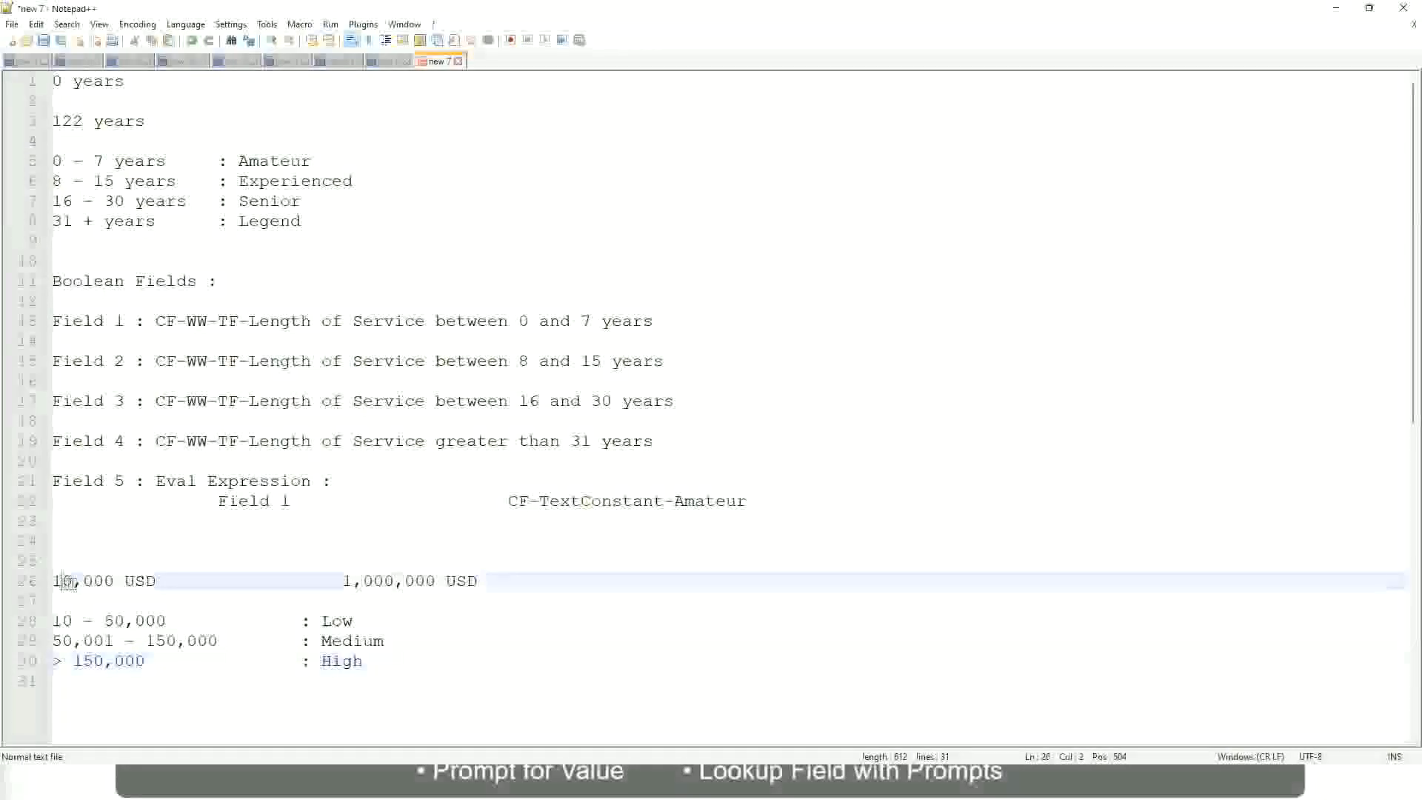
pyautogui.doubleClick(424, 581)
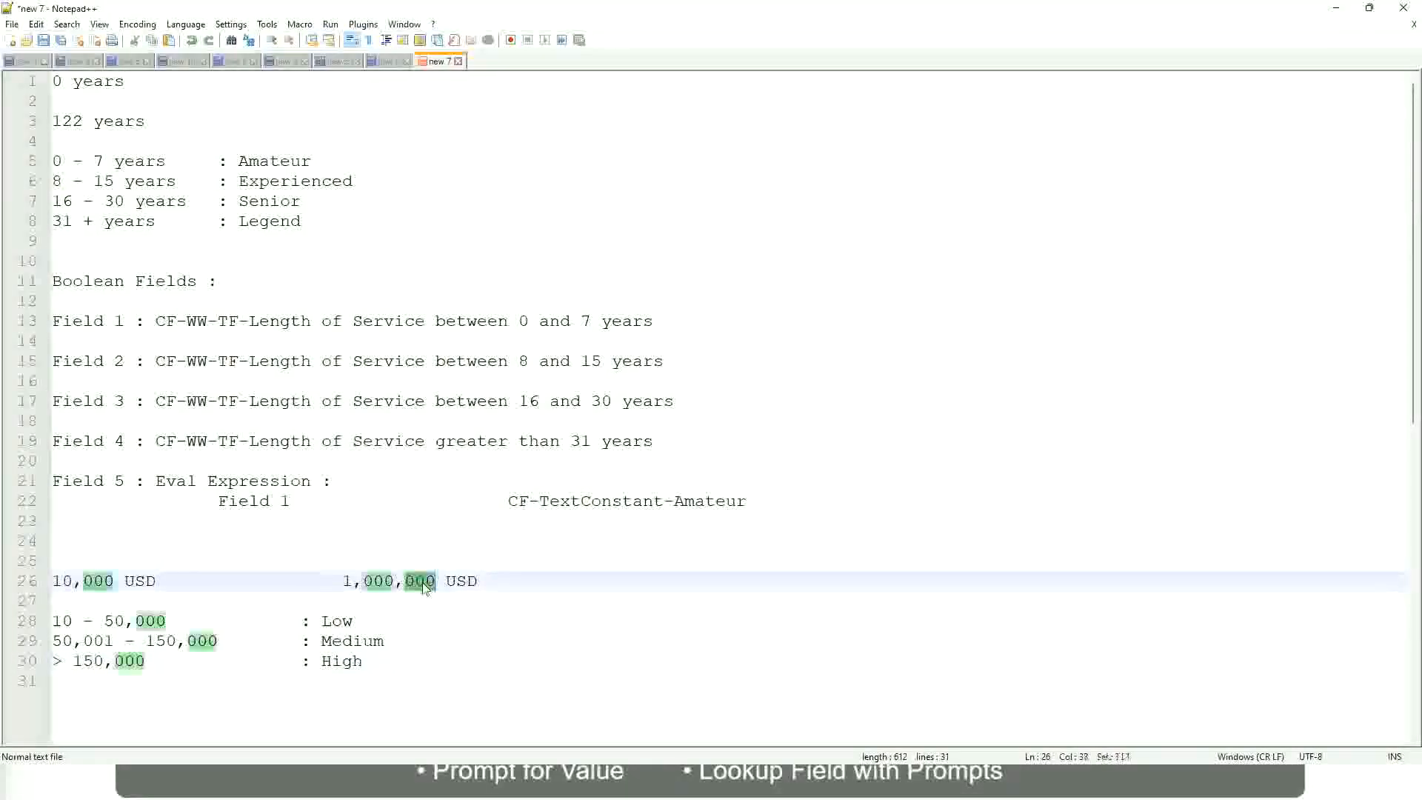
pyautogui.click(259, 641)
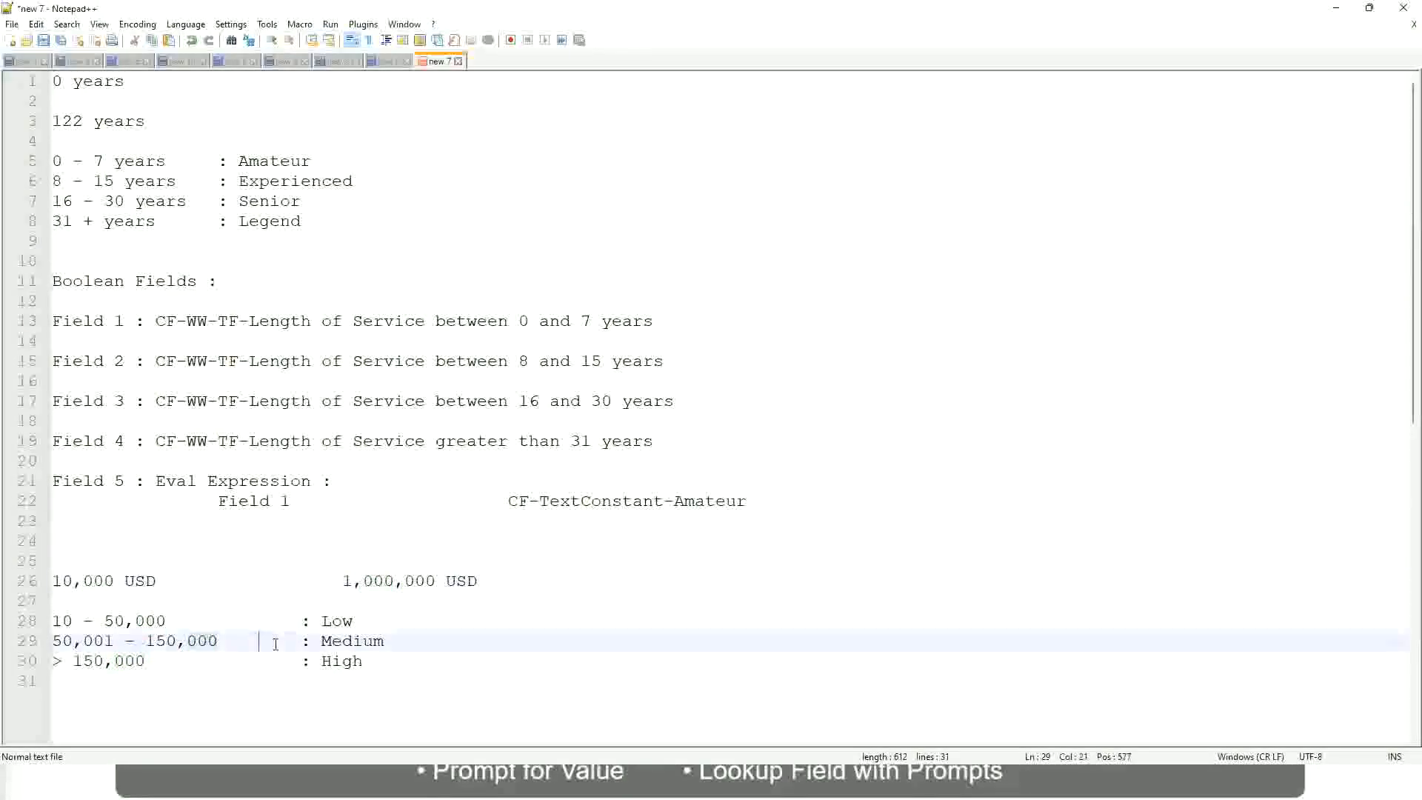
pyautogui.click(45, 580)
pyautogui.click(439, 583)
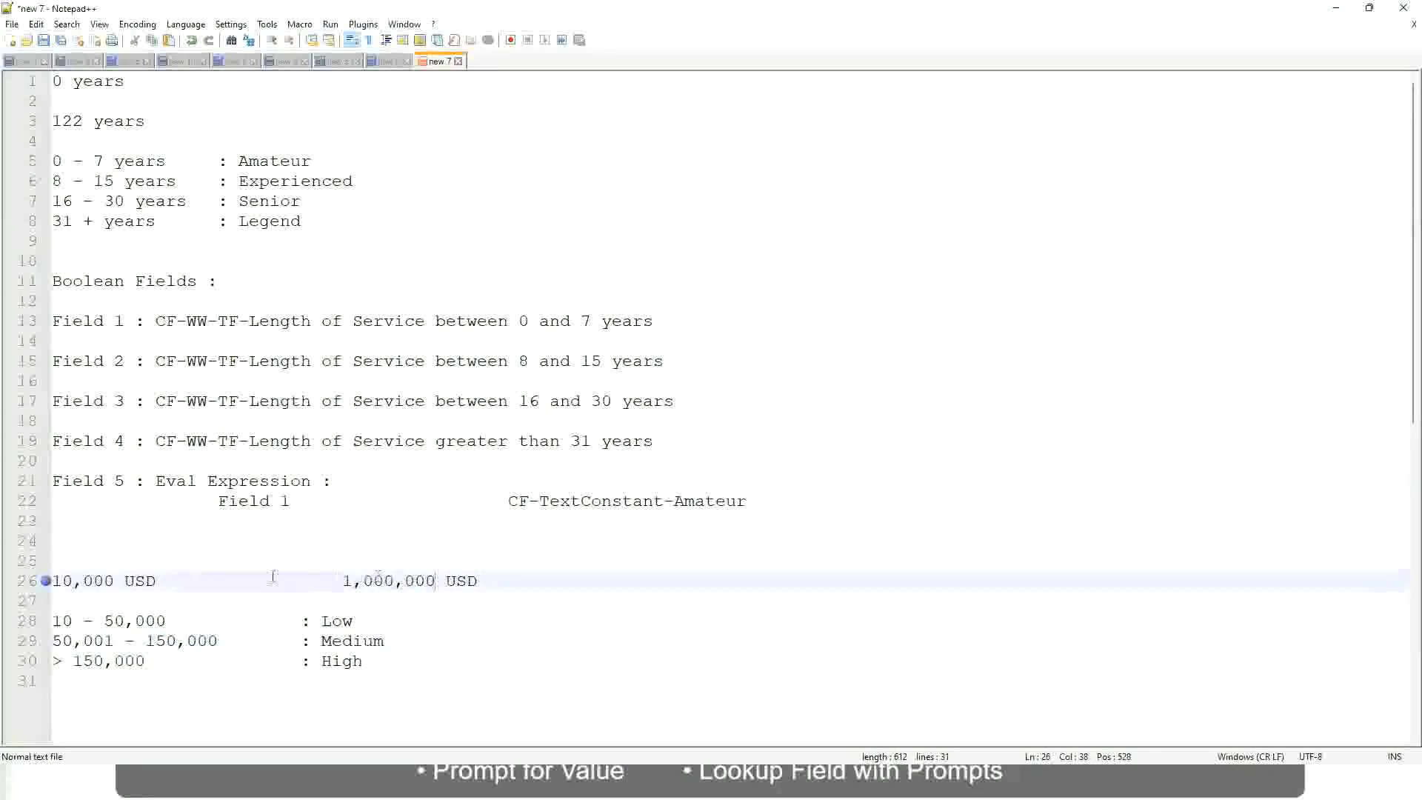
pyautogui.click(342, 622)
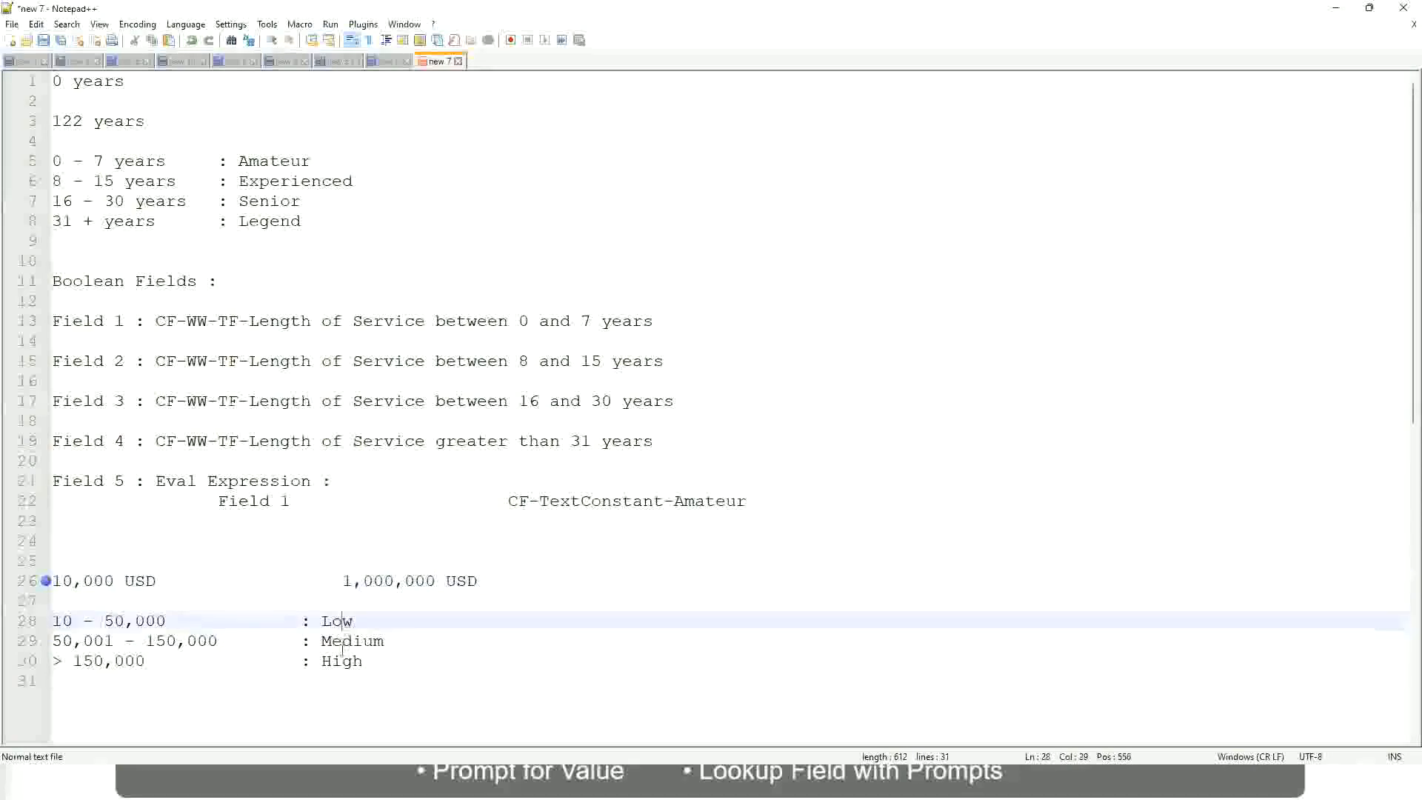
pyautogui.click(343, 663)
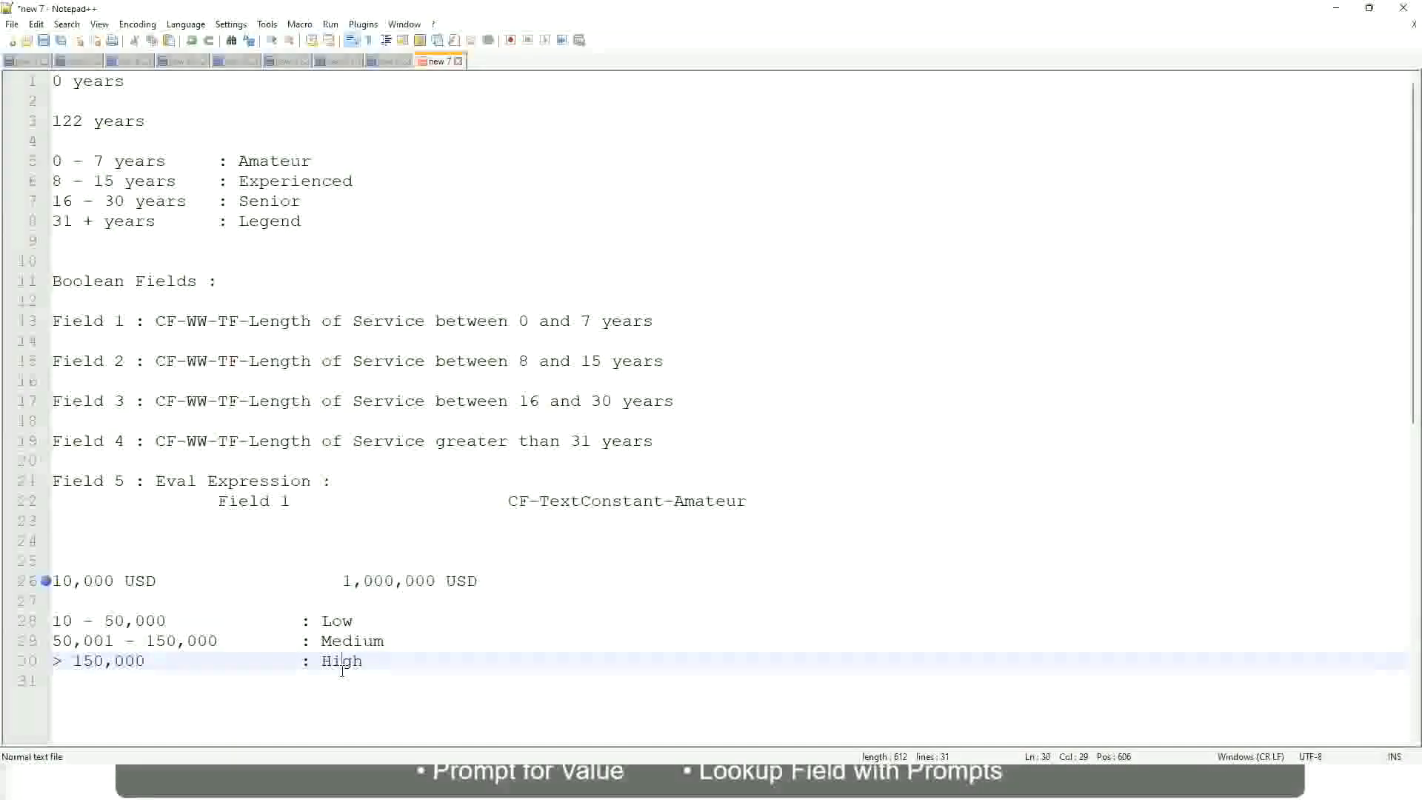
pyautogui.click(189, 599)
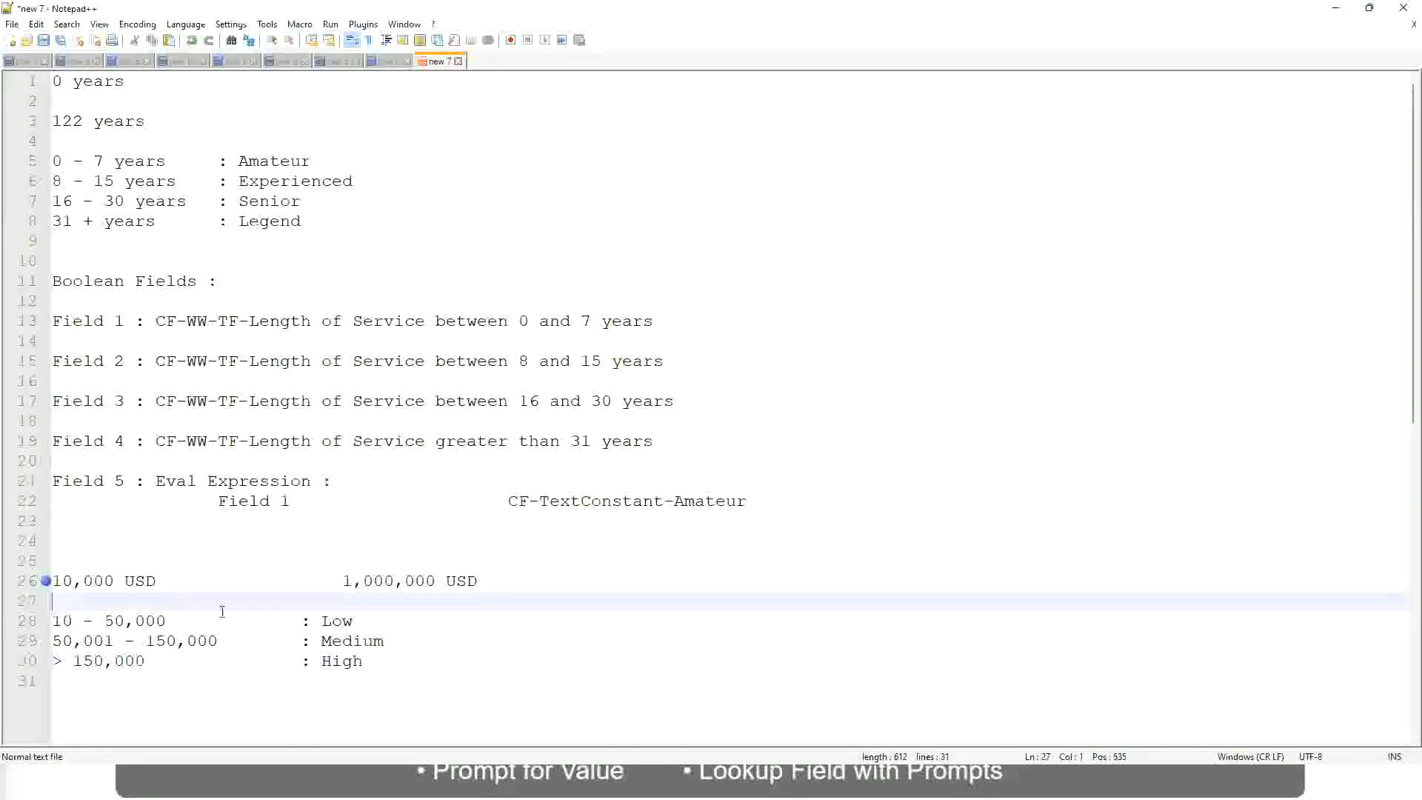
pyautogui.click(366, 660)
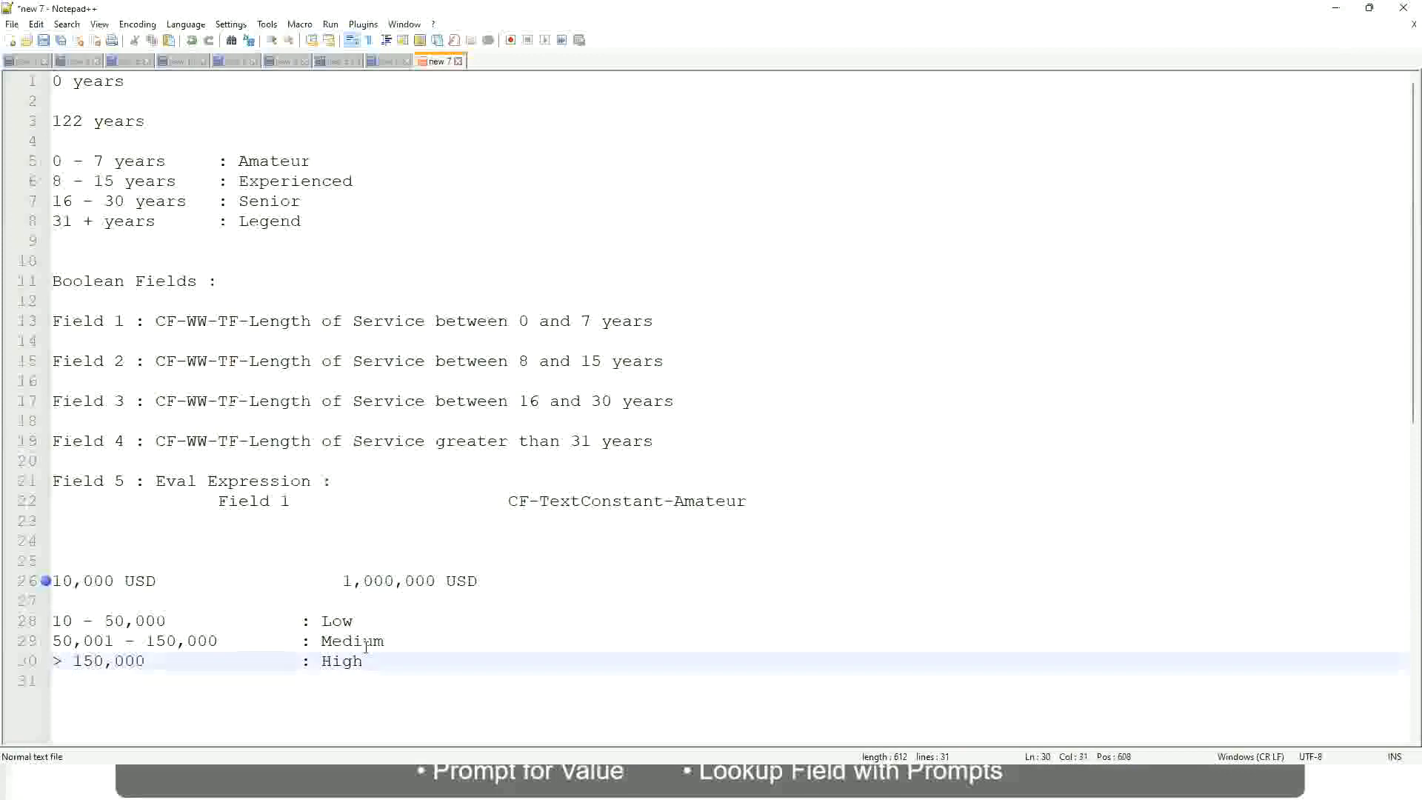